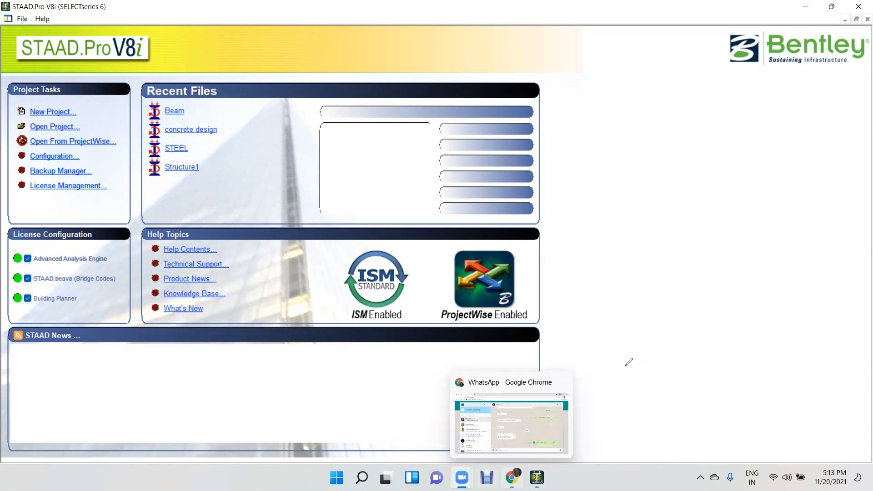
Add a text annotation reading "METHODS OF FRAME BUILDING:-" in the blank area beside the recent files and widen its box to fit one line.
left_click(558, 118)
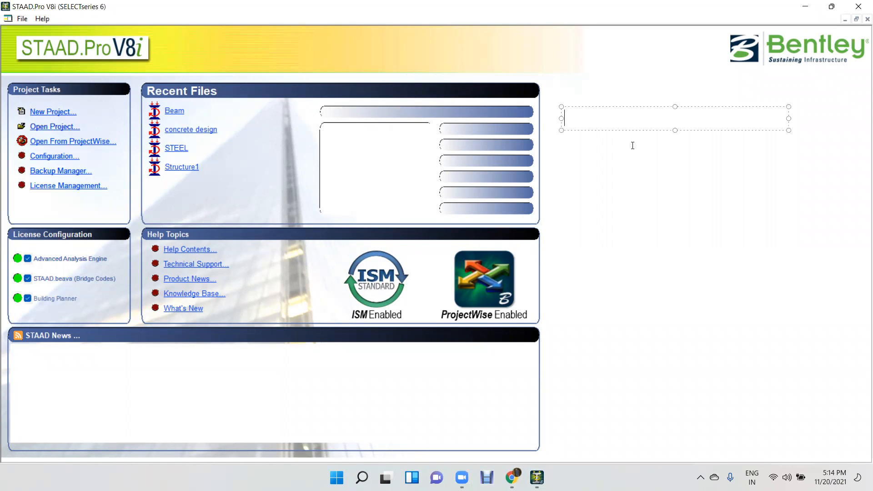
type("METHODS O")
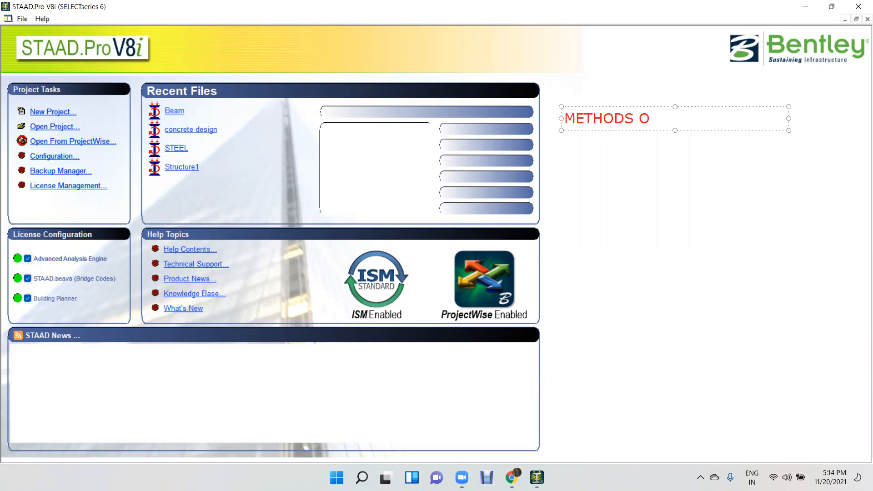
type("F FRAME BUILDI")
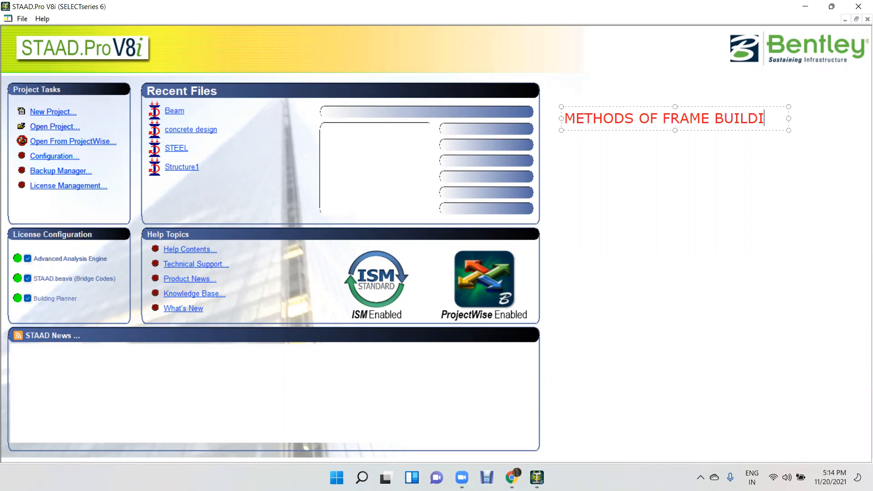
type("NG:-")
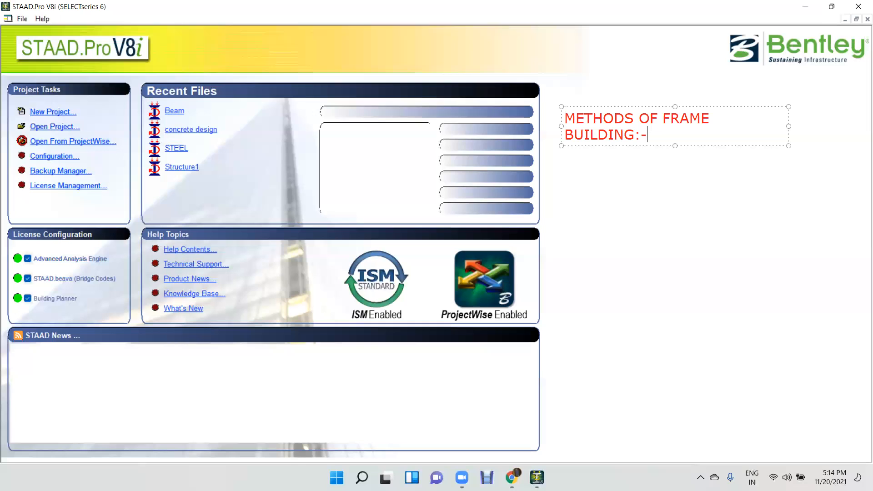
left_click_drag(791, 127, 838, 119)
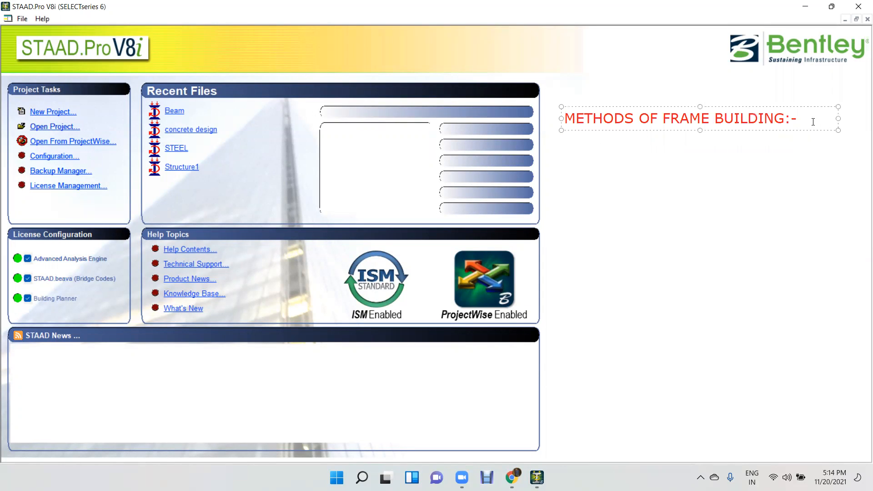
Add a new line to the annotation reading "FRAME BUILDING IS THE SKELTON SYSTEM OF BEAM & COLUMN".
key("Return")
type("FRAME BUILDING IS")
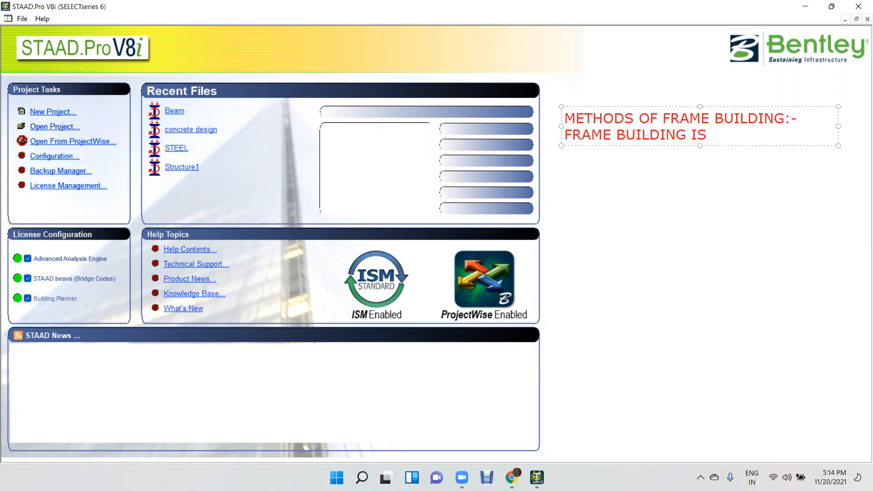
type(" THE SKELTON S")
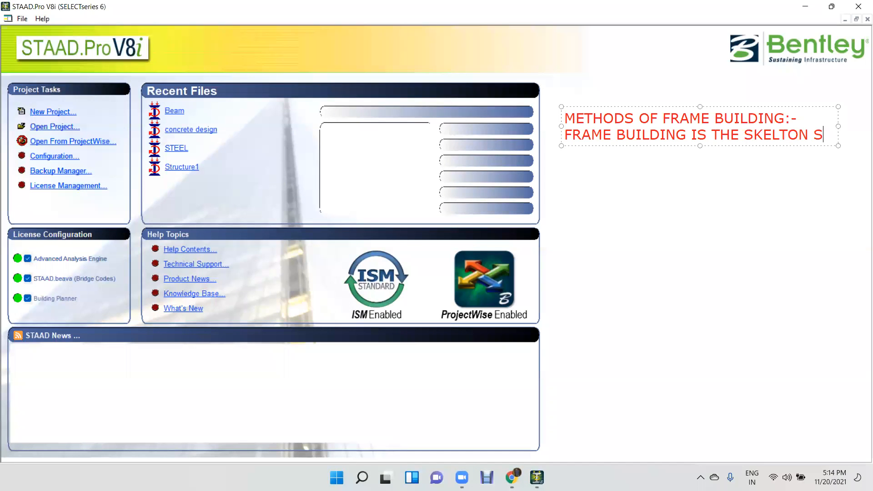
type("YSTEM")
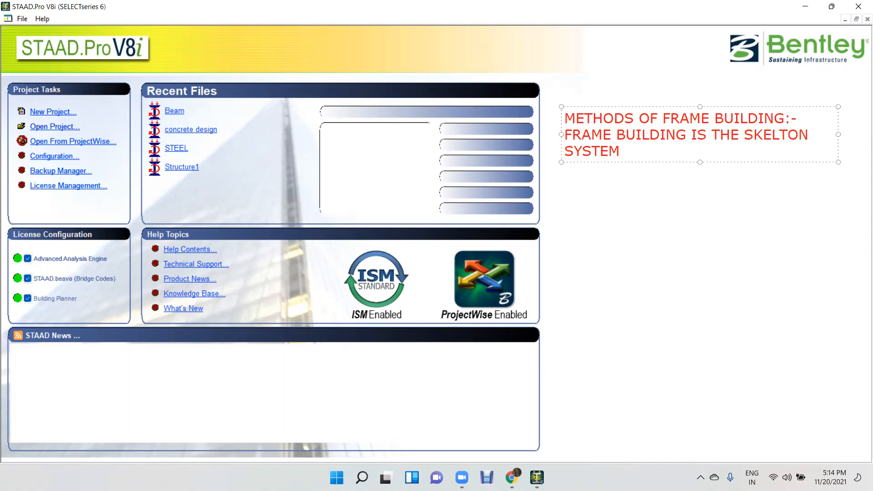
type(" OF BEAM & V")
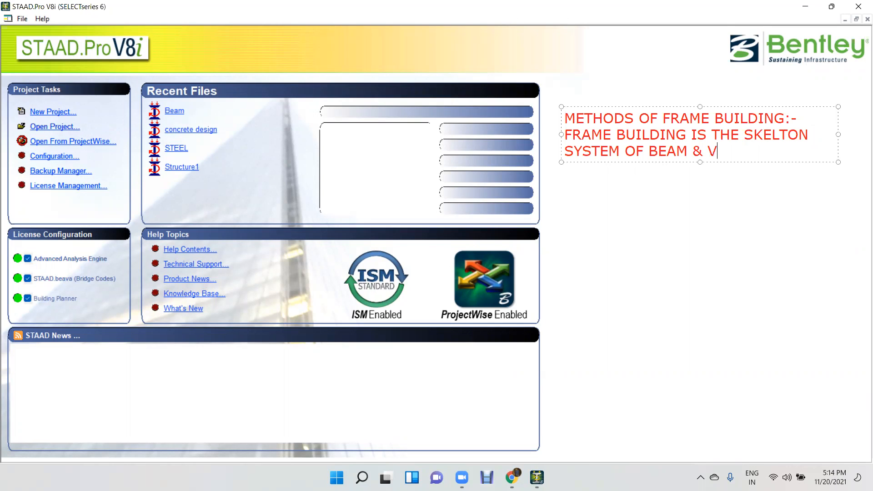
key("BackSpace")
type("COLUMN")
Widen the annotation box on both sides and end the definition sentence with a period.
left_click_drag(838, 132, 869, 131)
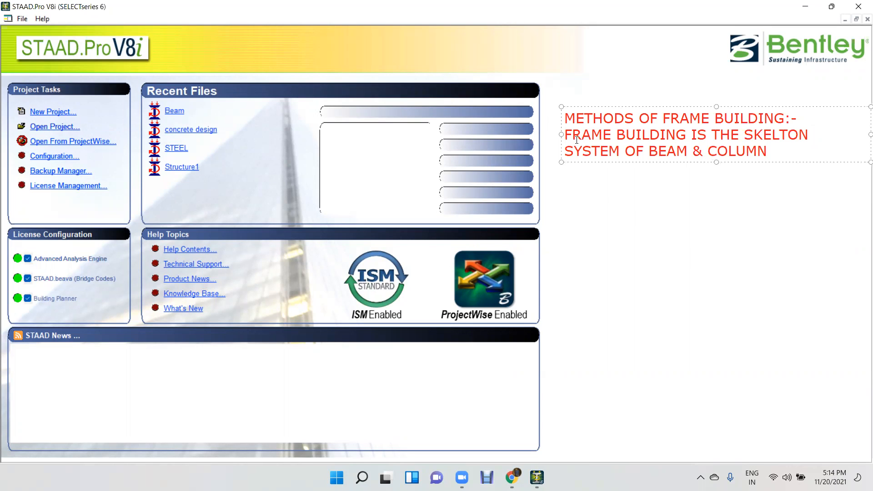
left_click_drag(561, 134, 536, 138)
type(".")
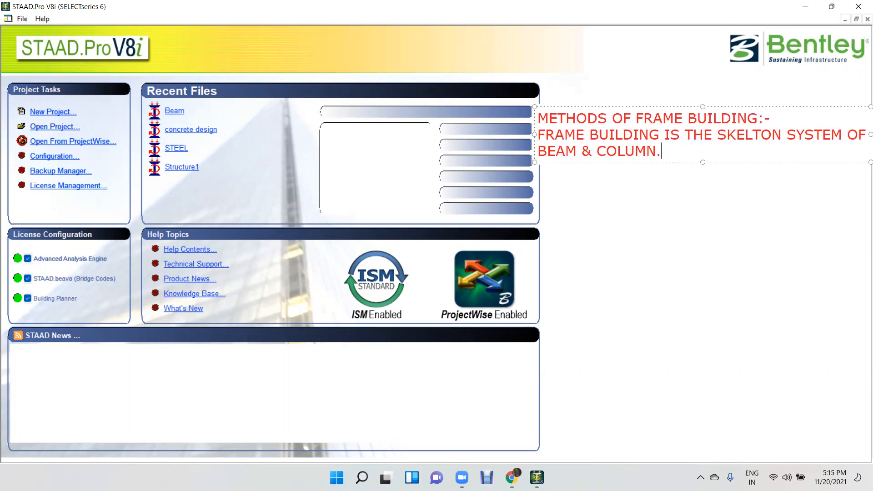
Add a list line reading "1.TRANSLATIONAL REPEAT METHOD" below the definition.
key("Return")
type("1.TRANSLATIONAL REPEA")
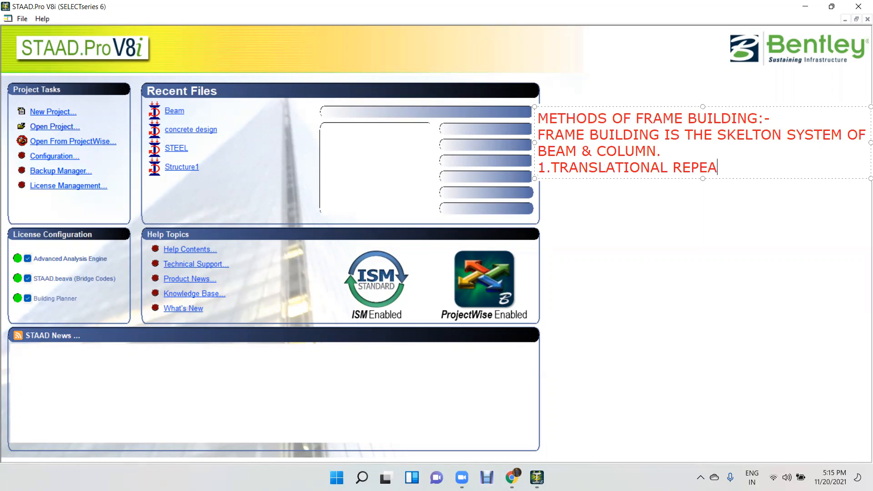
type("T METHOD")
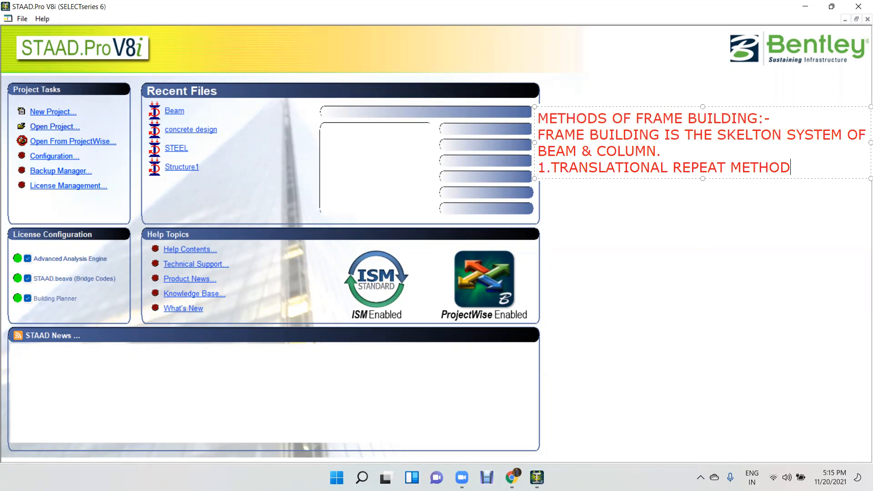
Start a second list line reading "2.SNAP" below the translational repeat item.
key("Return")
type("2.SNAP")
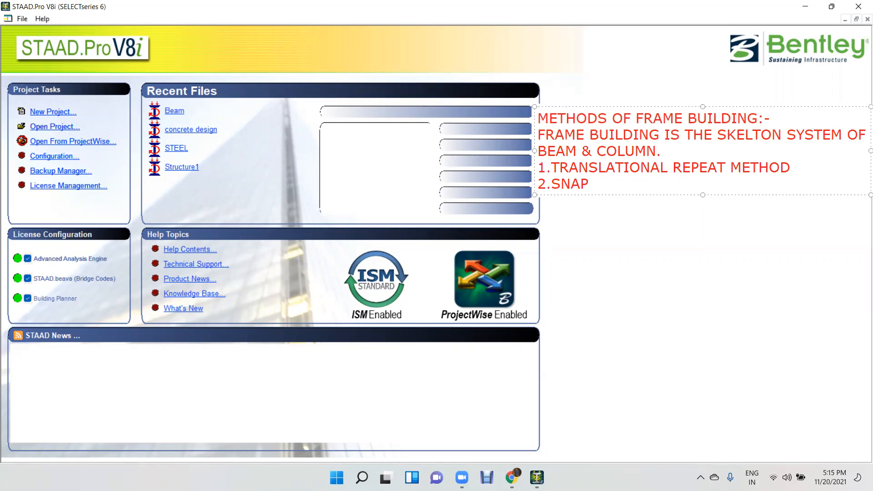
Insert an empty item 1 in the list and renumber the translational repeat item to 2 and the SNAP item to 3.
left_click(552, 167)
key("Return")
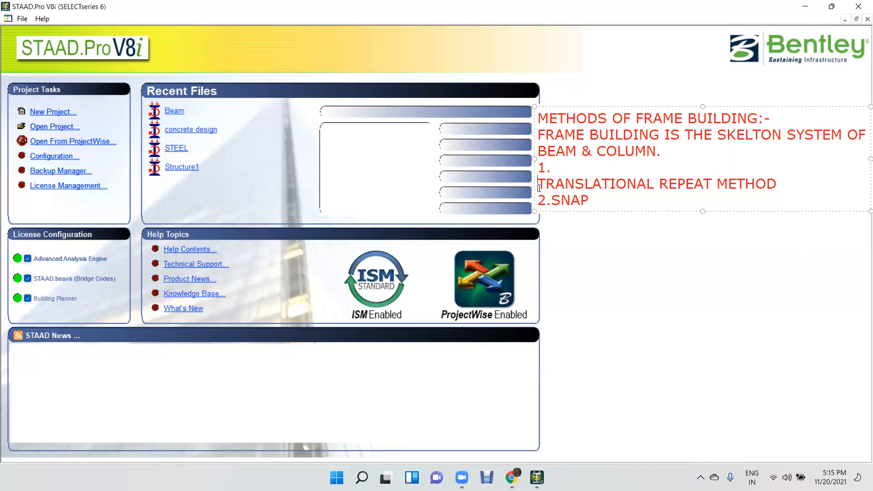
type("2.")
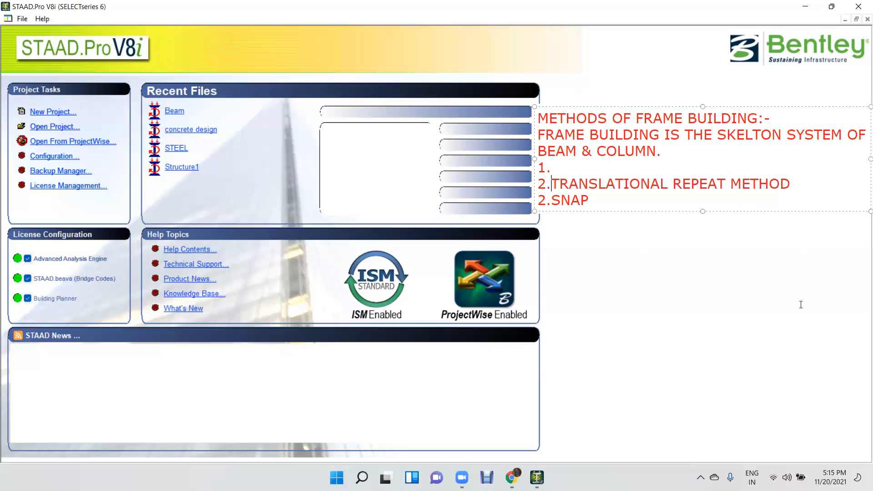
left_click(546, 200)
type("\\")
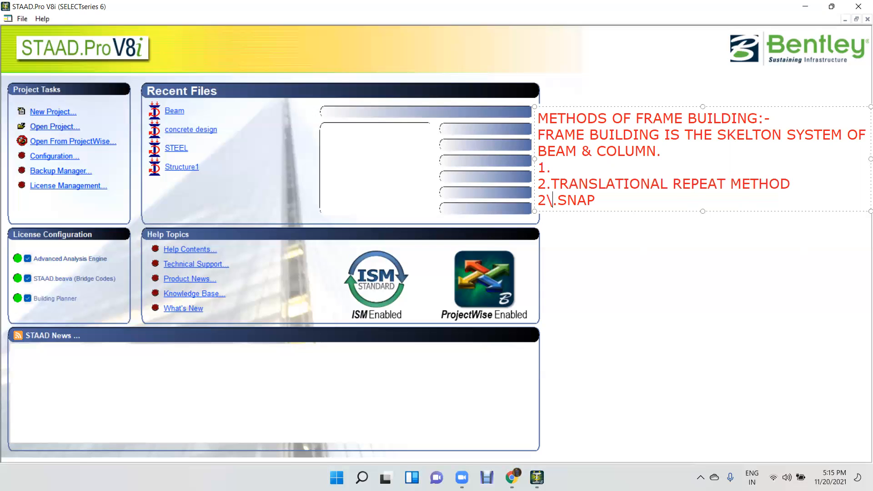
key("BackSpace")
key("BackSpace")
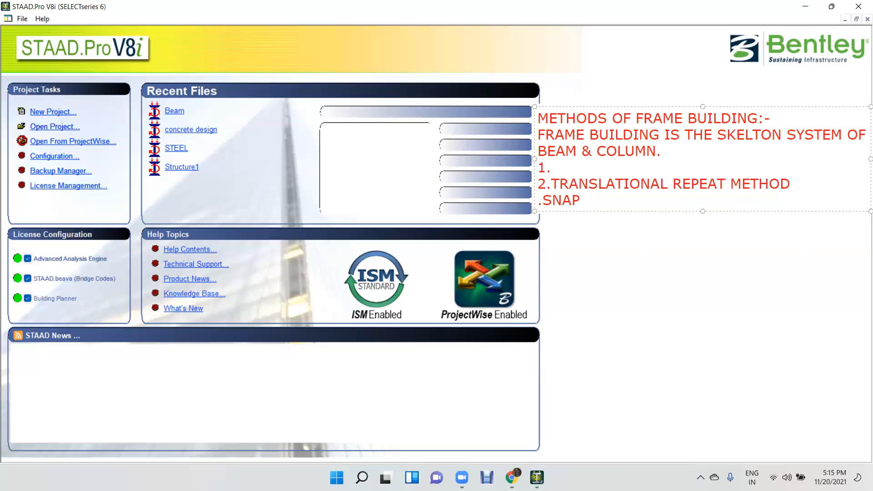
type("3.")
key("BackSpace")
Complete item 3 of the list so it reads "SNAP NODE BEAM METHOD".
left_click(590, 199)
type("NODE B")
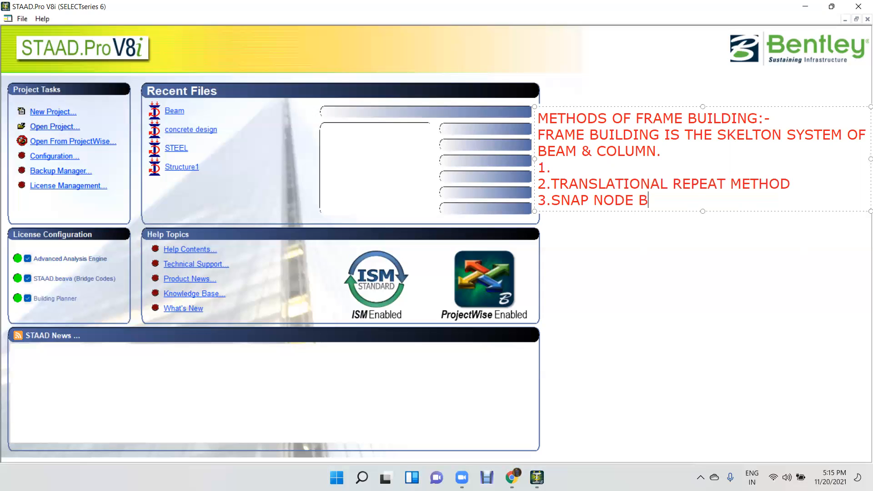
type("EAM METHOD")
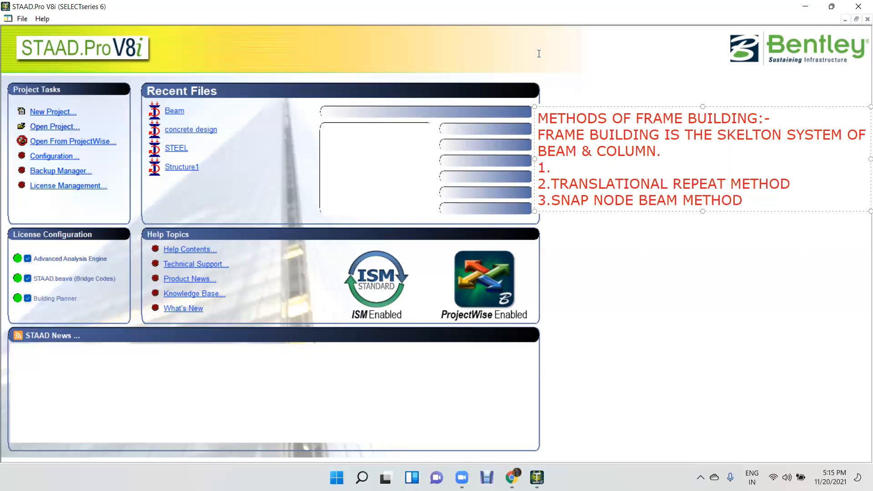
Fill in the empty item 1 of the list with "RUN STRUCTURE WIZARD".
left_click(559, 170)
type("RUN STRUCTURE Q")
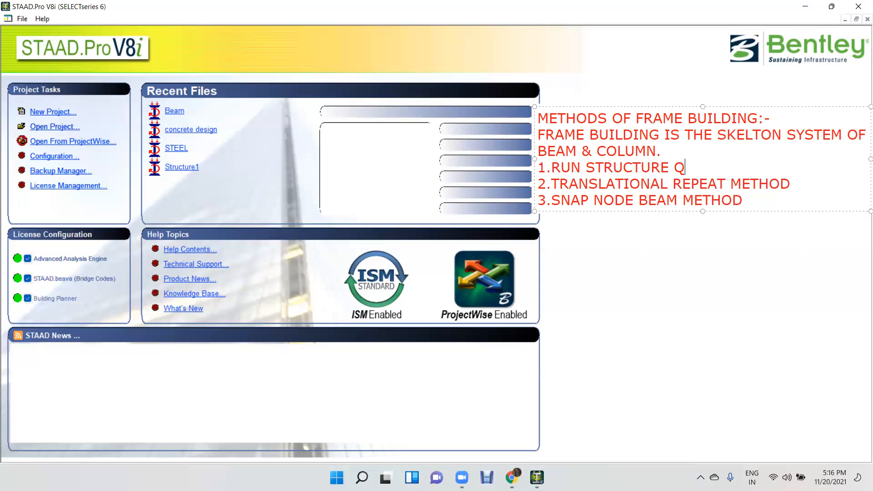
key("BackSpace")
type("WIZARDS")
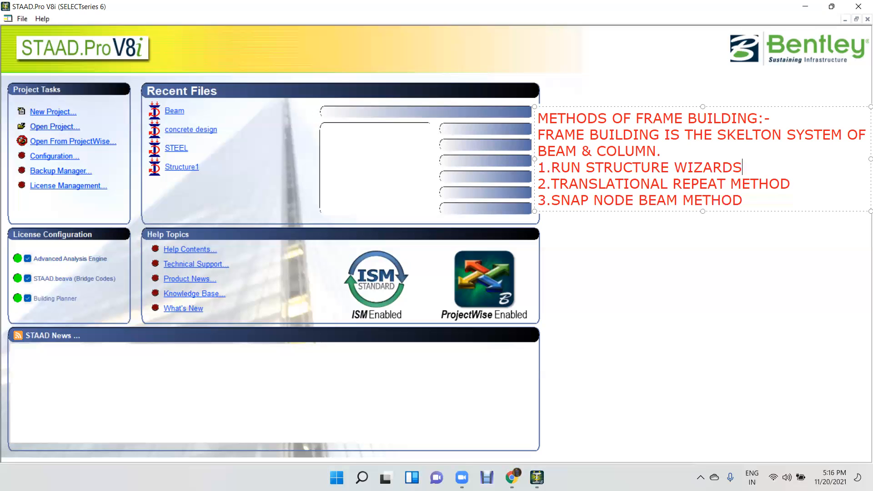
key("BackSpace")
Extend the annotation heading with "/3D BUILDING" before the colon and enlarge the box so the heading fits on one line.
left_click(757, 118)
type("/")
type("3D")
type(" BUILIN")
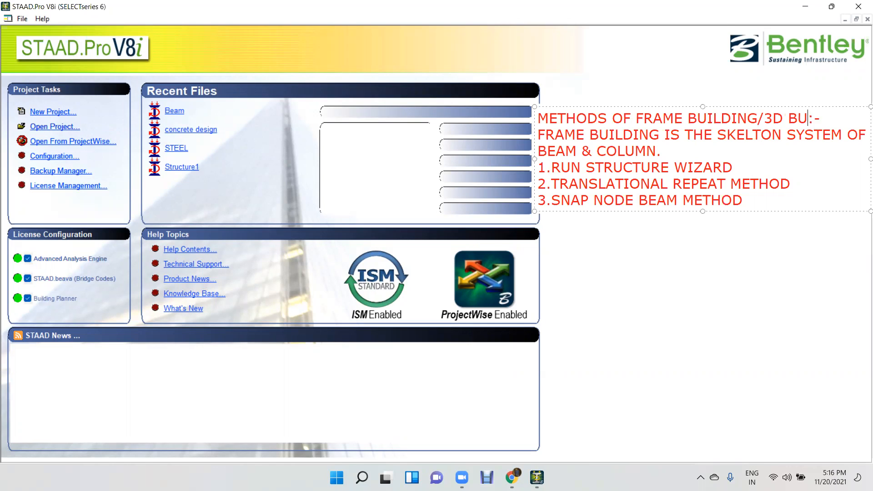
type("G")
key("Left")
key("Left")
key("Left")
type("D")
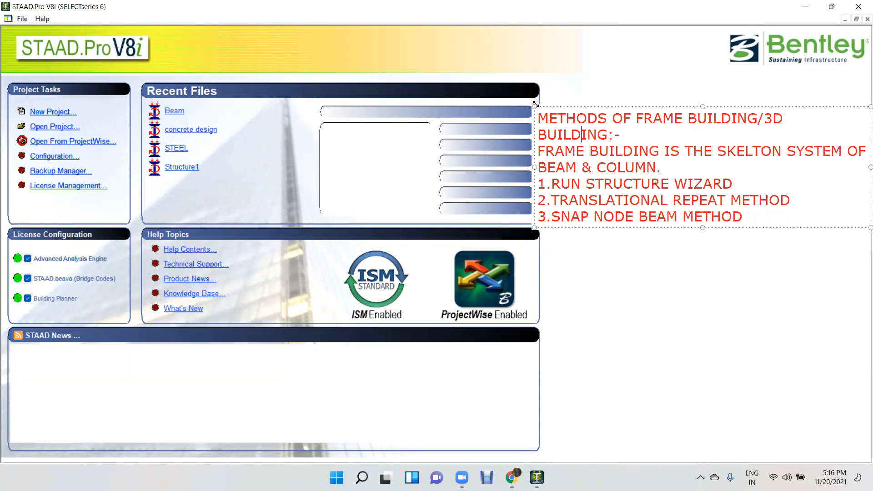
left_click_drag(535, 107, 522, 105)
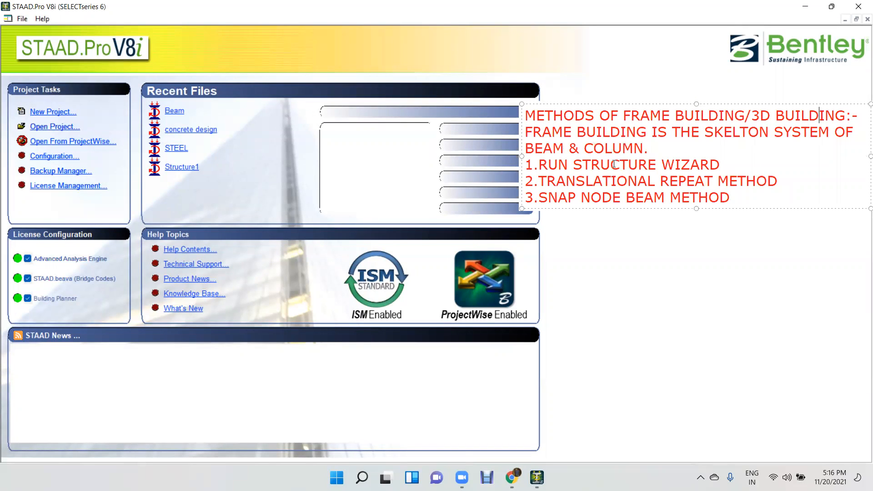
Highlight the three listed frame building methods one after another and leave text editing.
left_click_drag(539, 165, 724, 163)
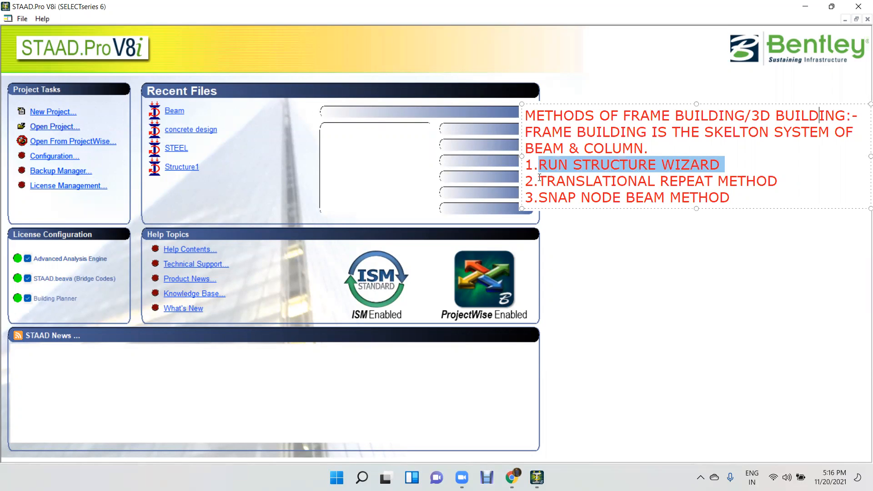
left_click_drag(539, 180, 781, 182)
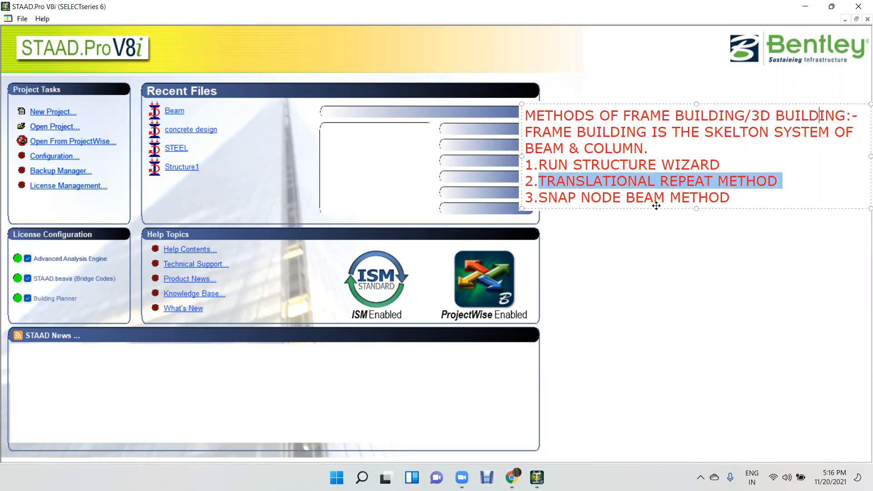
left_click_drag(545, 197, 747, 224)
left_click(745, 225)
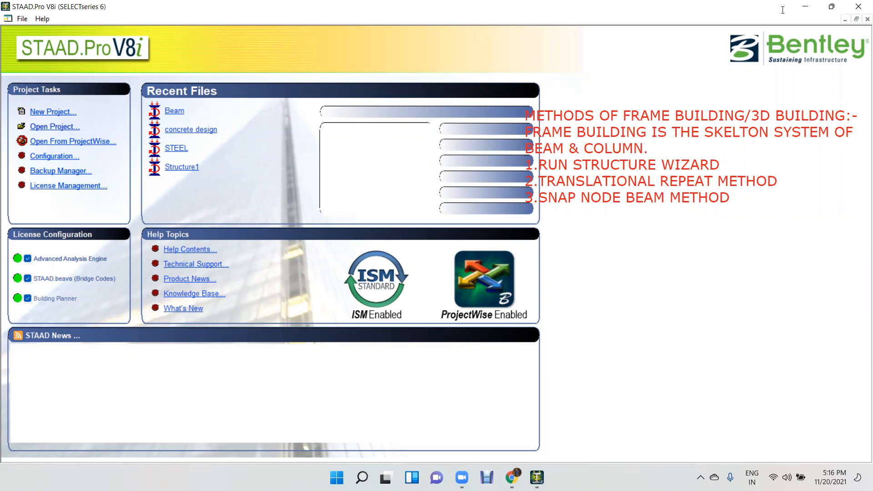
View the desktop shortcuts and switch back to STAAD.Pro.
left_click(805, 7)
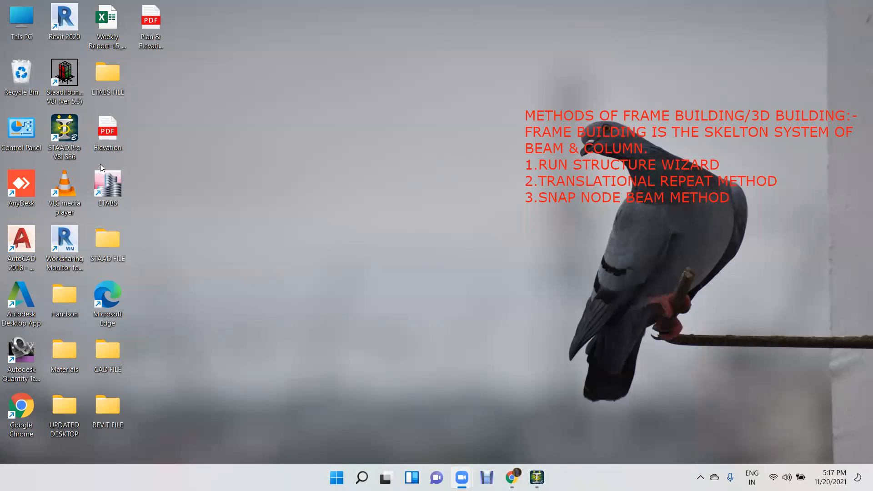
left_click(538, 477)
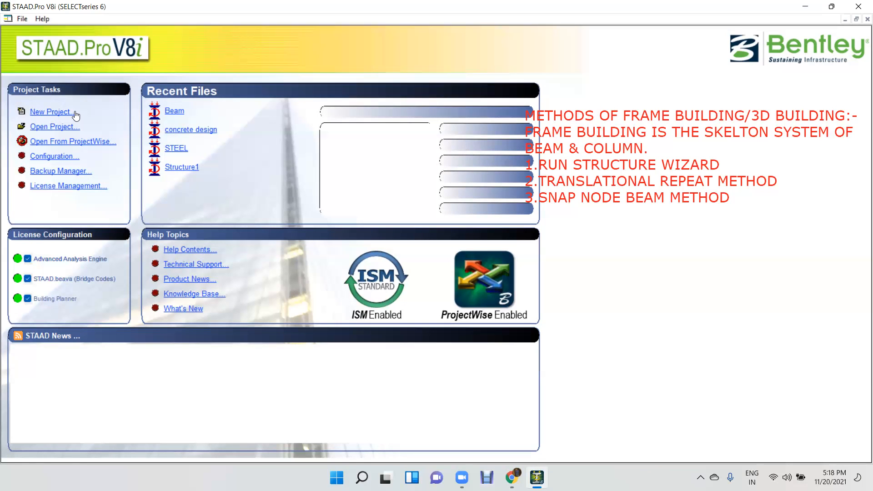
Create a new Space model with the file name FRAME and open it in the modeling workspace.
mouse_move(171, 115)
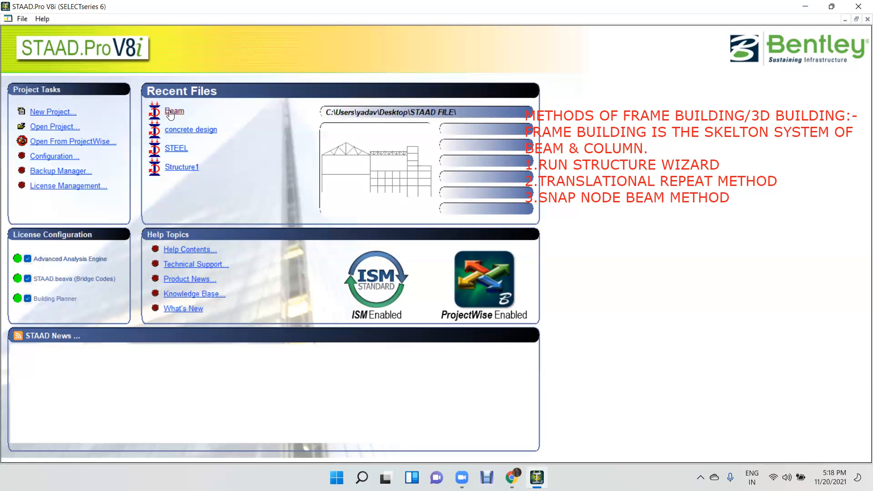
left_click(51, 112)
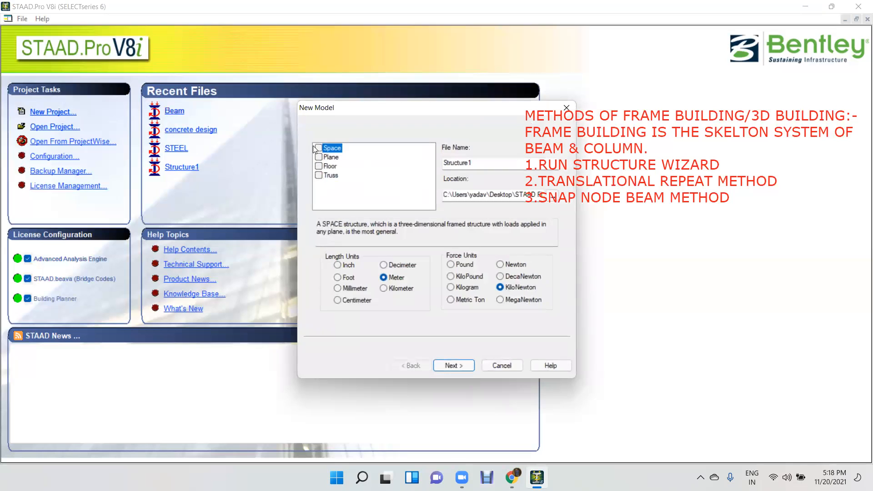
left_click(319, 148)
left_click(437, 167)
double_click(437, 168)
type("FRAME")
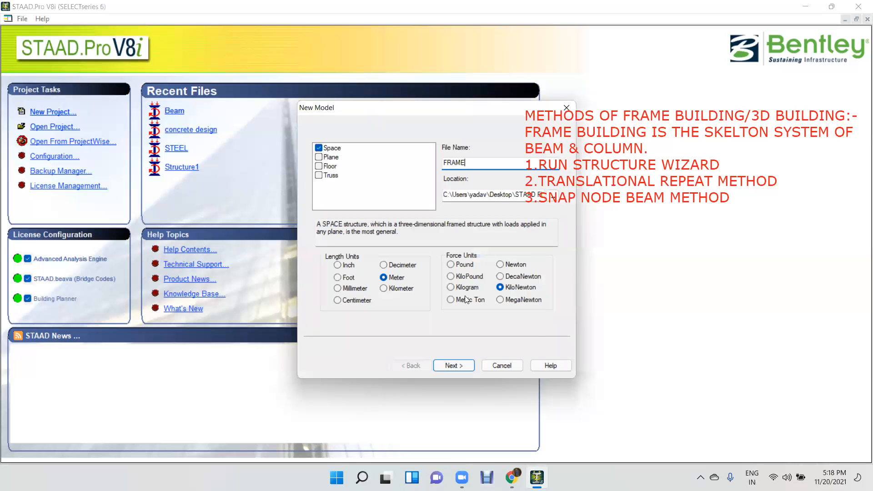
left_click(468, 366)
left_click(467, 366)
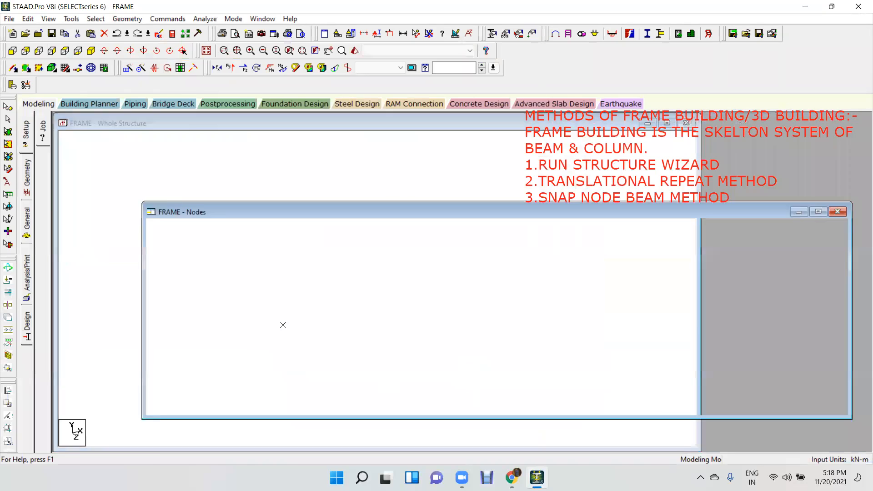
left_click(866, 119)
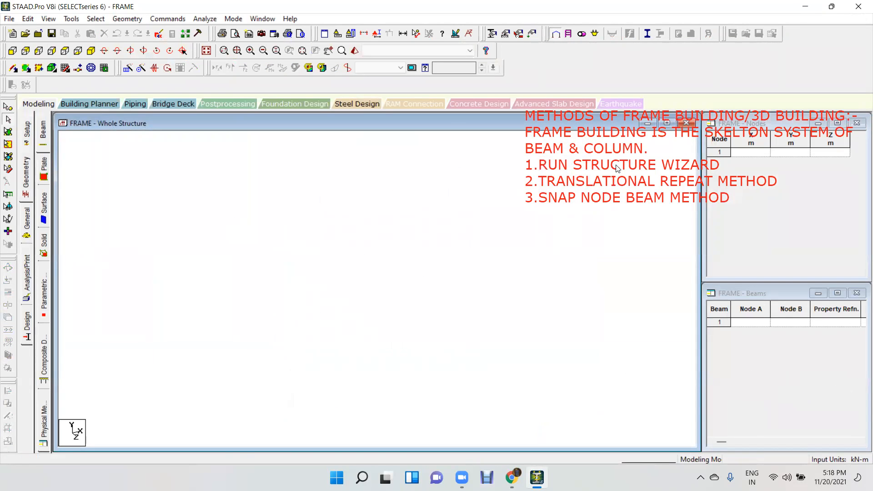
Run the Structure Wizard for the FRAME model and circle its truss prototypes in red.
left_click(122, 19)
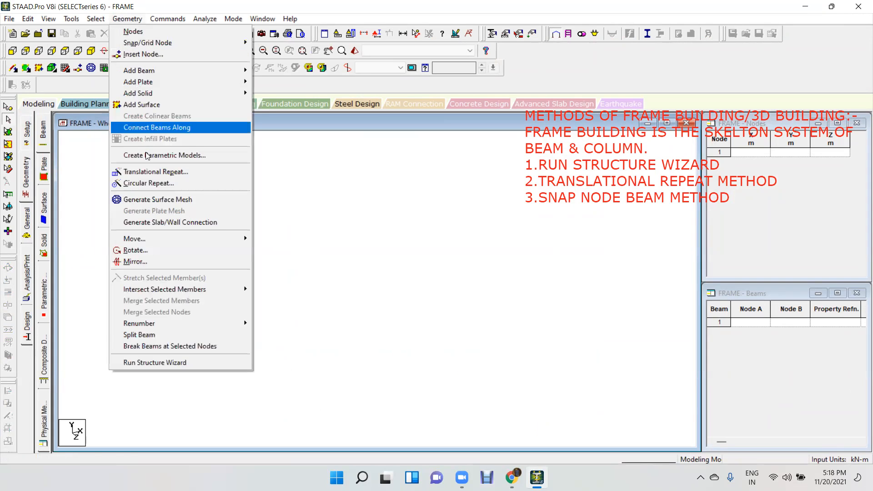
left_click(172, 364)
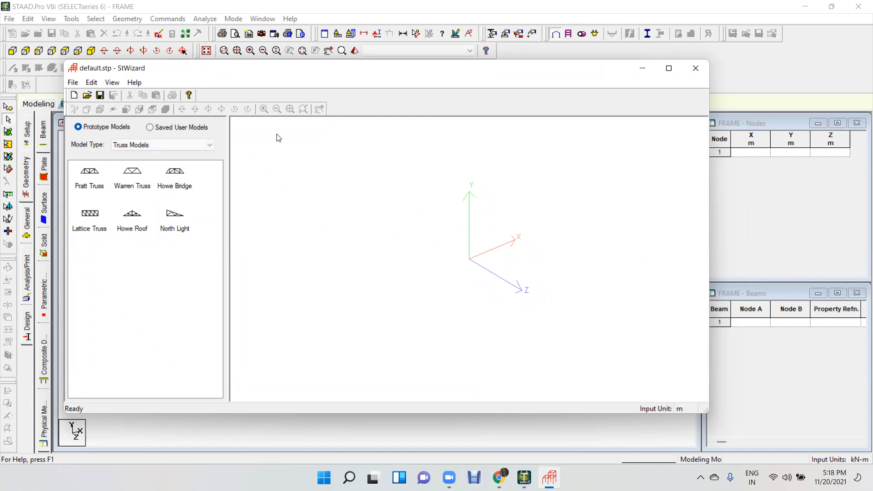
mouse_move(80, 157)
left_mouse_down()
mouse_move(88, 245)
mouse_move(207, 173)
mouse_move(155, 144)
mouse_move(80, 156)
left_mouse_up()
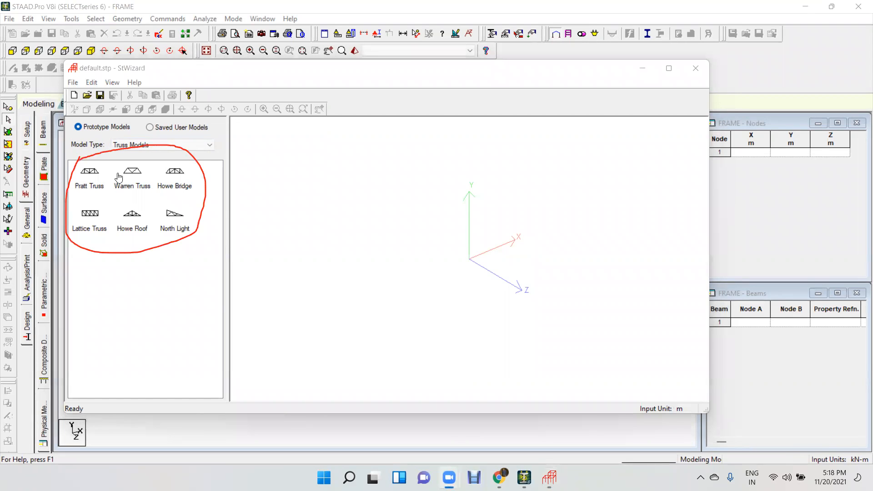
Generate the North Light truss 50 m long, 10 m high and 10 m wide, with 4 bays along length and 1 along width.
left_click(86, 185)
left_click(134, 181)
left_click(167, 180)
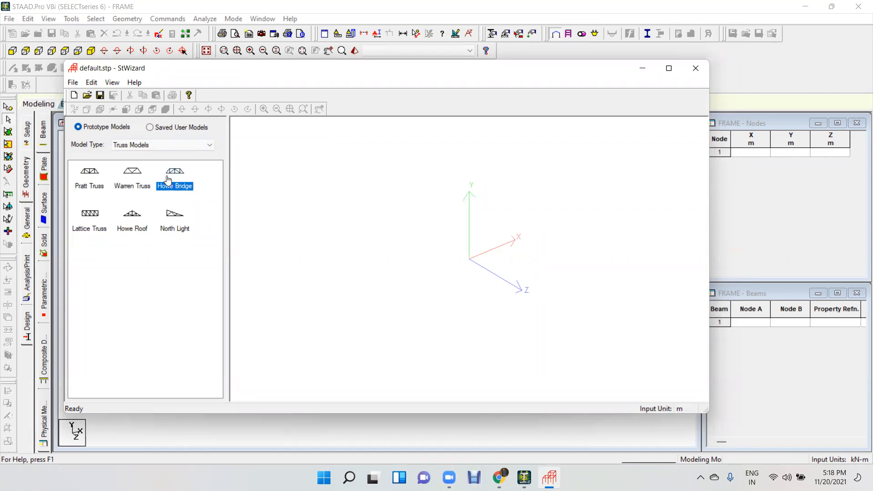
left_click(171, 218)
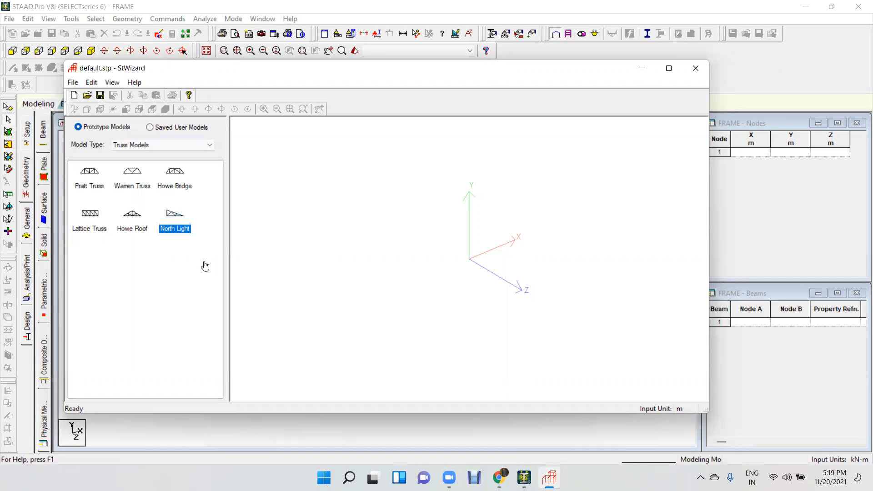
left_click_drag(415, 229, 415, 231)
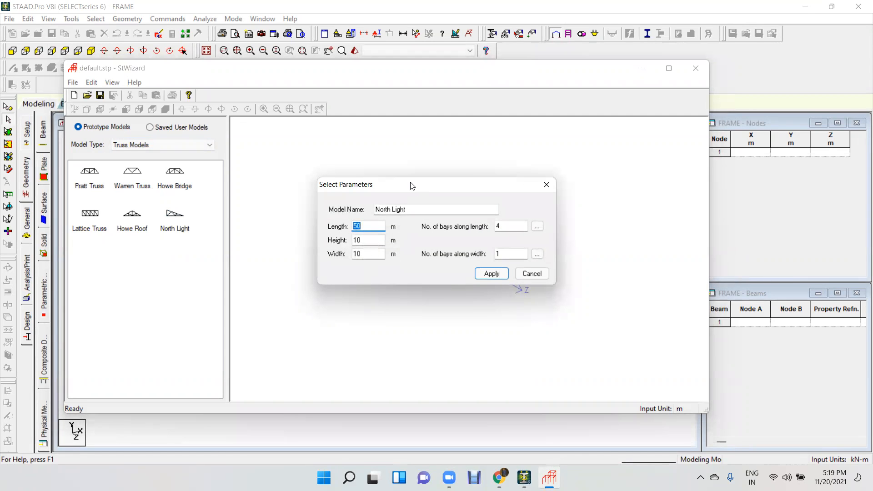
left_click_drag(412, 186, 353, 133)
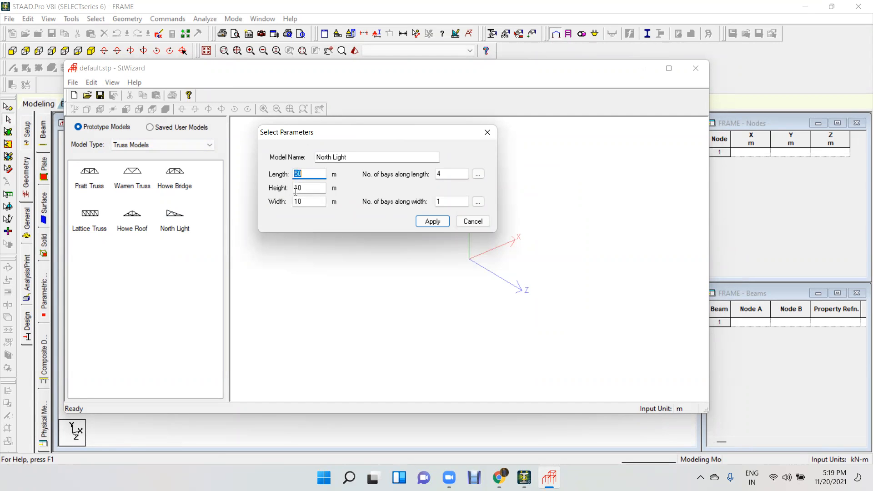
left_click(433, 220)
left_click_drag(502, 303, 394, 243)
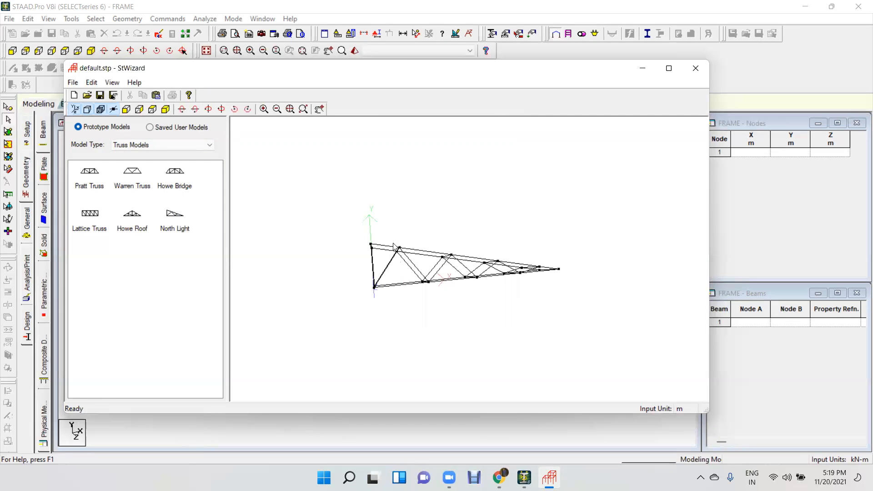
Generate the Pratt Truss prototype and replace it with the Howe Bridge prototype, both with their default parameters.
double_click(90, 172)
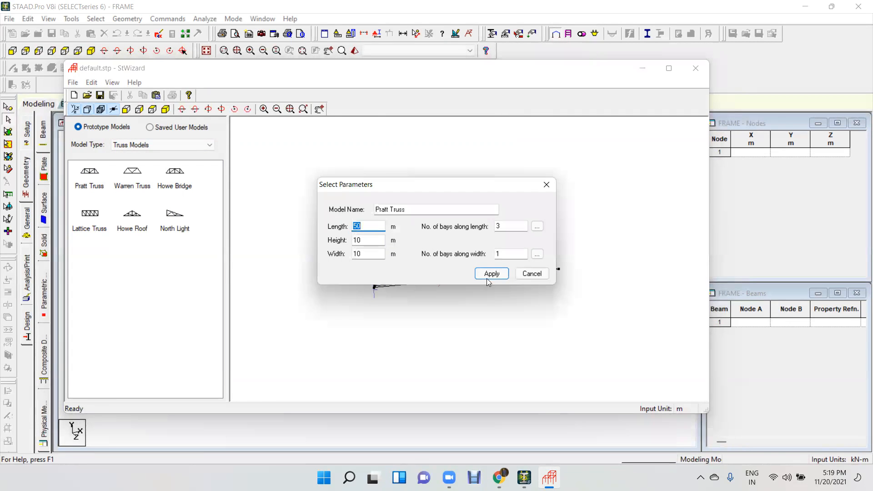
left_click(489, 277)
double_click(167, 180)
left_click(490, 275)
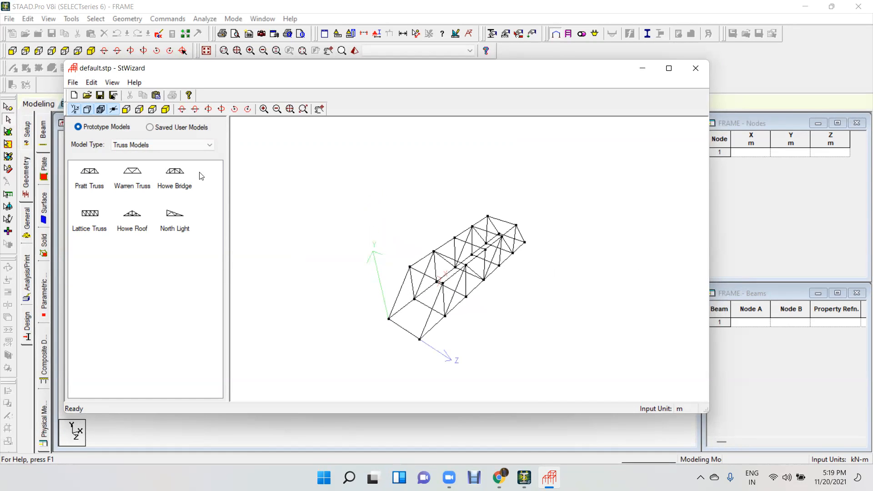
Switch the wizard's model type to Frame Models, then open the Bay Frame parameters and close them without applying.
left_click(132, 145)
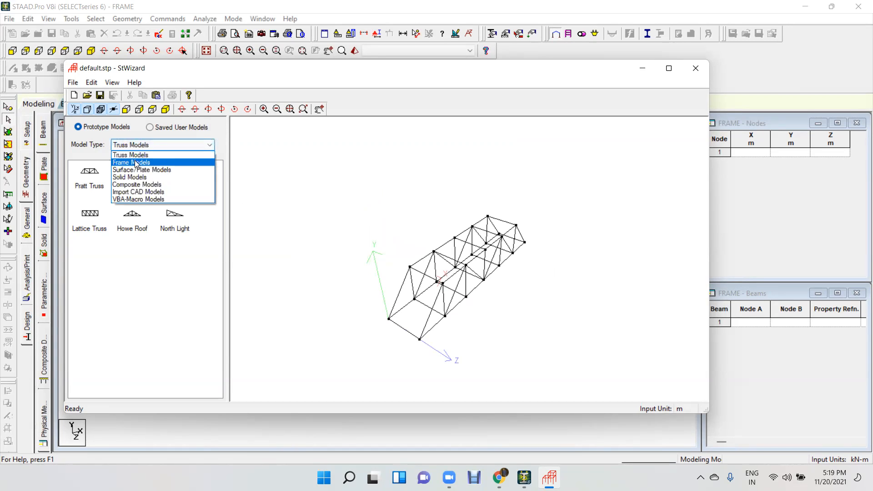
left_click(136, 163)
left_click(139, 168)
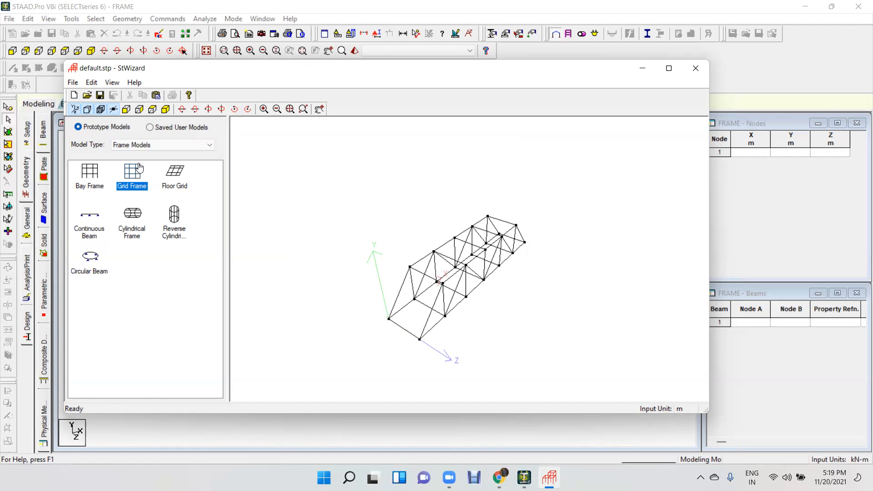
left_click(88, 179)
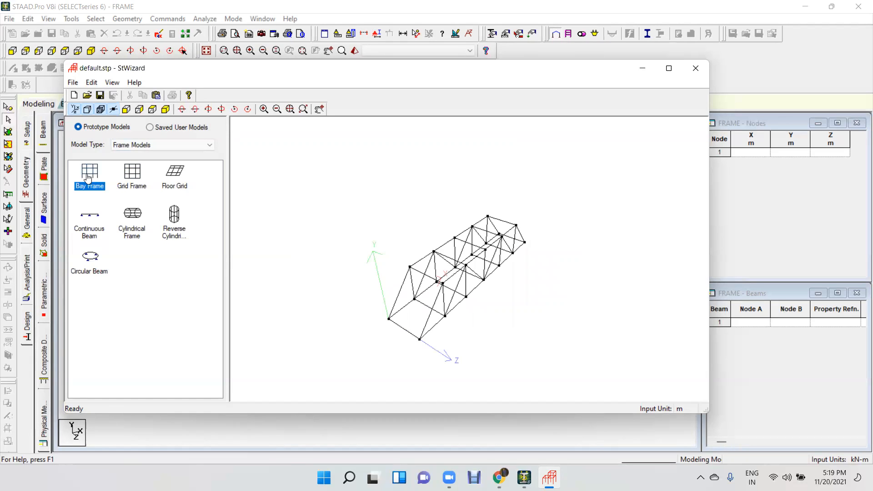
mouse_move(89, 178)
left_mouse_down()
mouse_move(277, 277)
mouse_move(369, 214)
left_mouse_up()
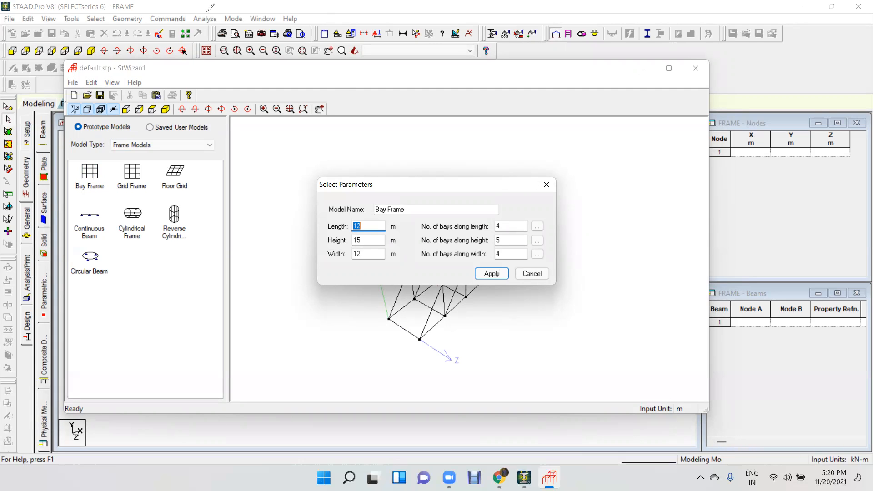
left_click(546, 184)
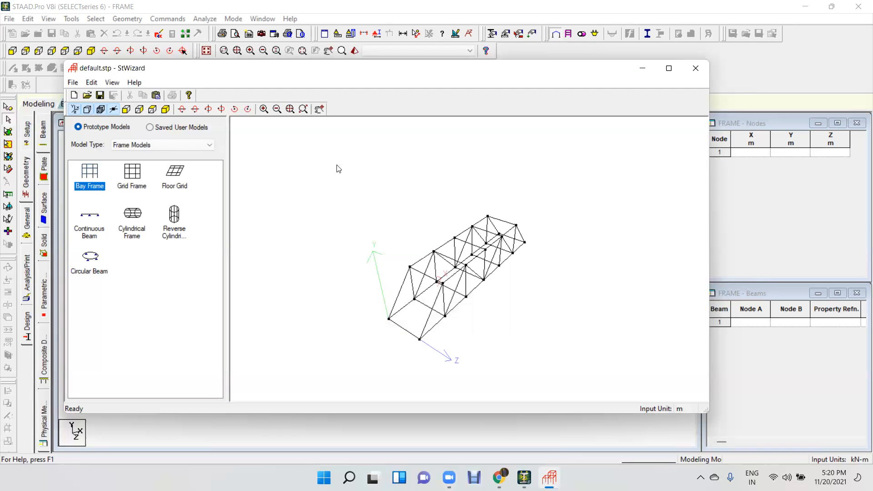
left_click_drag(508, 264, 517, 289)
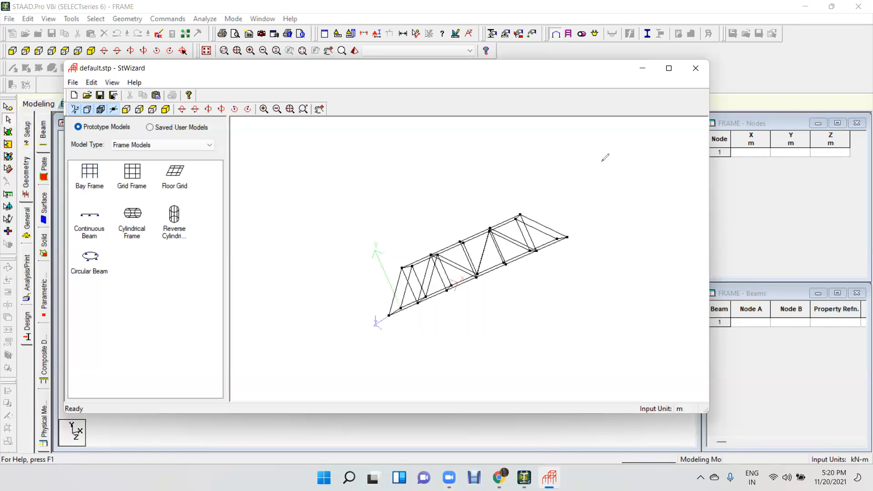
mouse_move(585, 148)
left_mouse_down()
mouse_move(698, 152)
mouse_move(700, 337)
left_mouse_up()
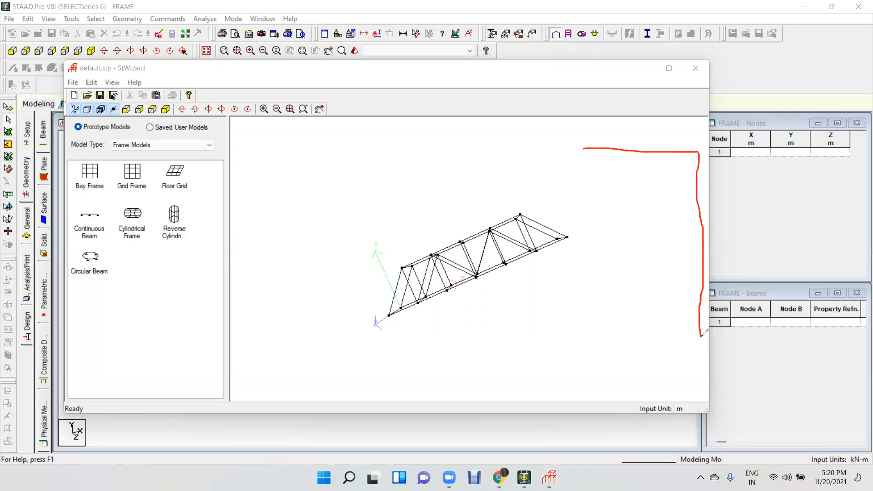
key("ctrl+z")
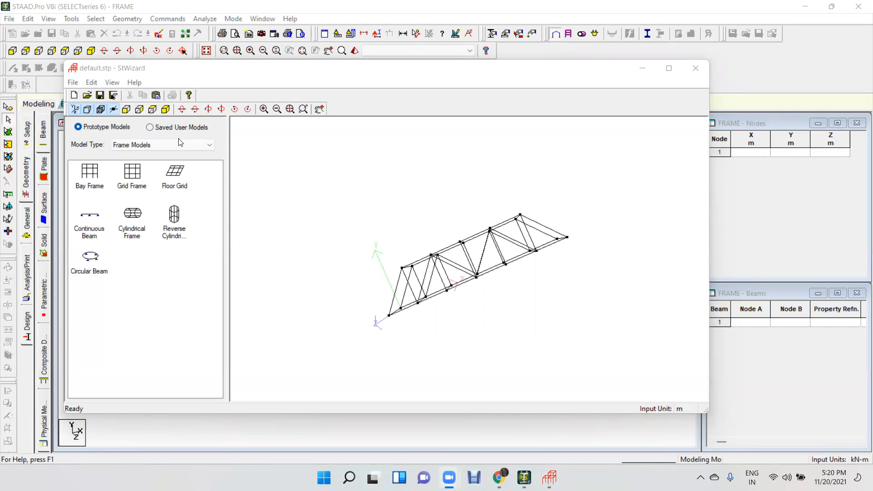
Generate a Bay Frame 12 m long, 15 m high and 12 m wide, with 4, 5 and 4 bays along length, height and width.
double_click(89, 172)
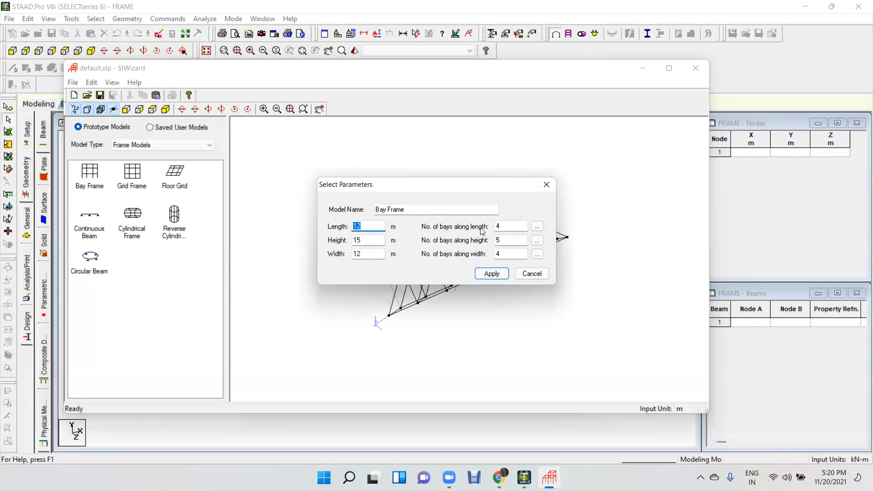
key("Tab")
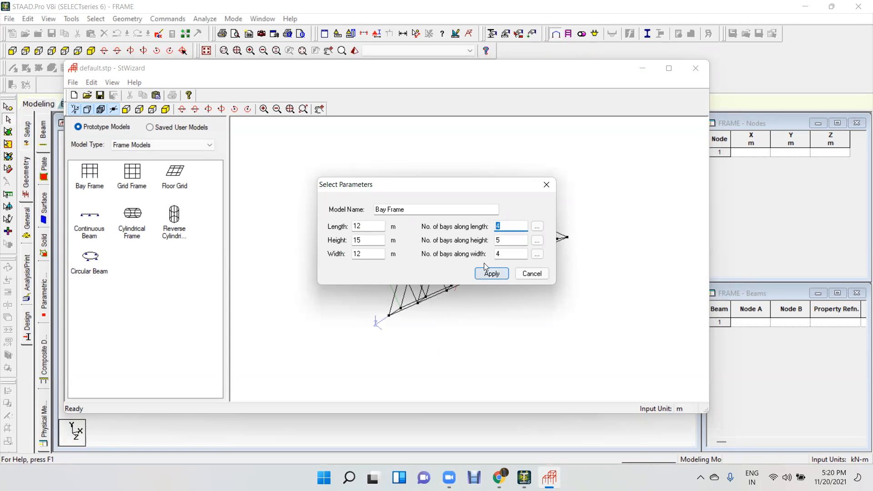
key("Tab")
key("Tab")
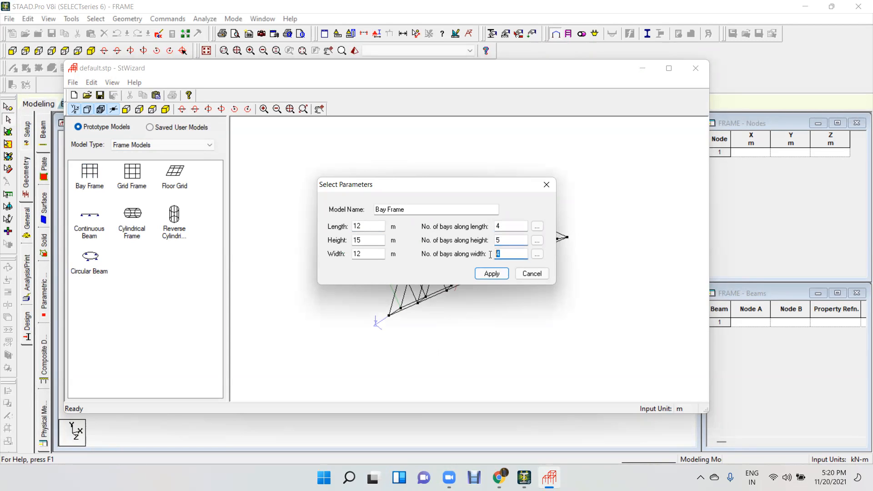
left_click(491, 274)
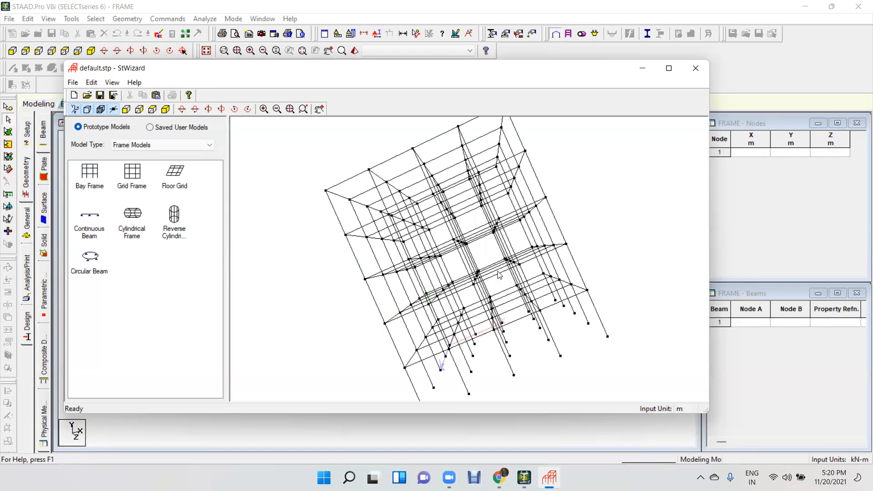
left_click_drag(490, 210, 556, 245)
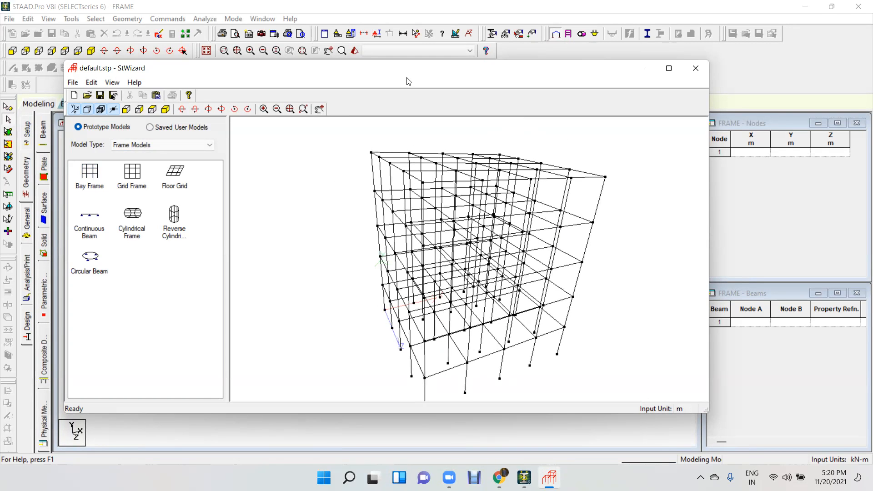
Draw red arrows along the bay frame's height, length and width.
mouse_move(574, 352)
left_mouse_down()
mouse_move(592, 178)
mouse_move(576, 199)
mouse_move(607, 201)
left_mouse_up()
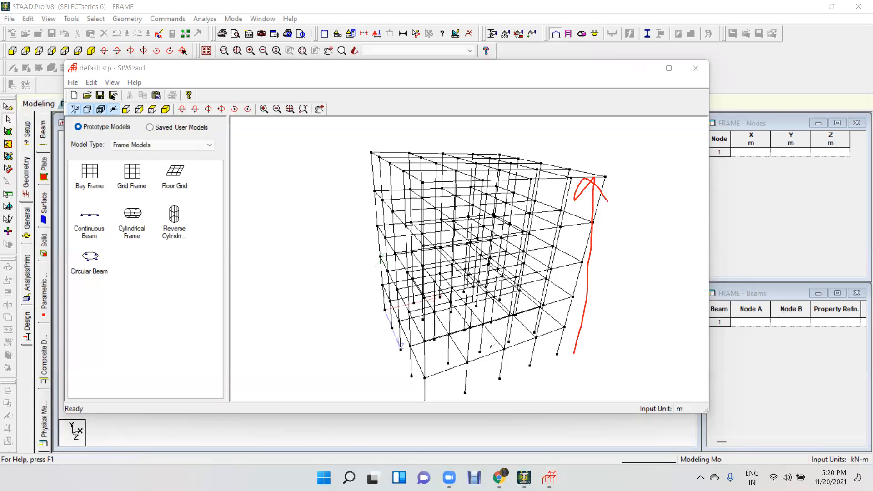
mouse_move(430, 398)
left_mouse_down()
mouse_move(599, 363)
mouse_move(562, 393)
left_mouse_up()
left_click_drag(384, 309, 413, 401)
mouse_move(539, 400)
left_mouse_down()
mouse_move(509, 348)
mouse_move(534, 356)
left_mouse_up()
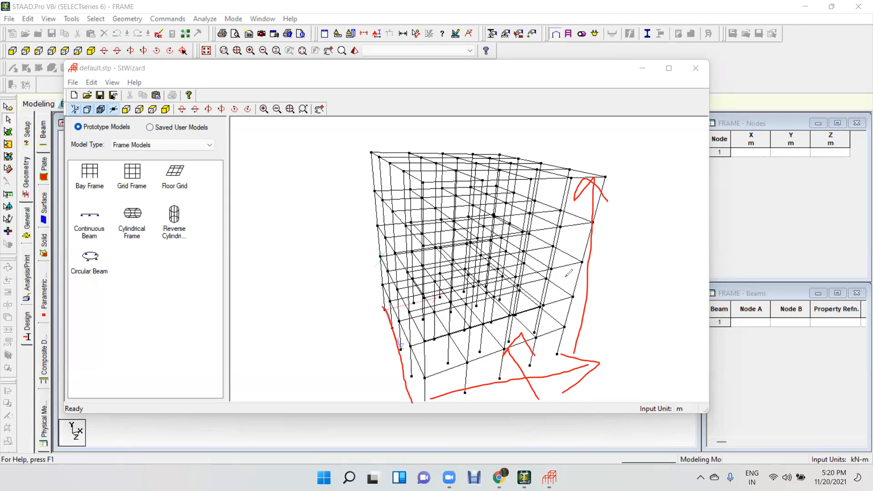
Tick the five storeys up the bay frame's height and mark the bays along its base.
left_click_drag(546, 346, 578, 274)
left_click_drag(565, 243, 609, 176)
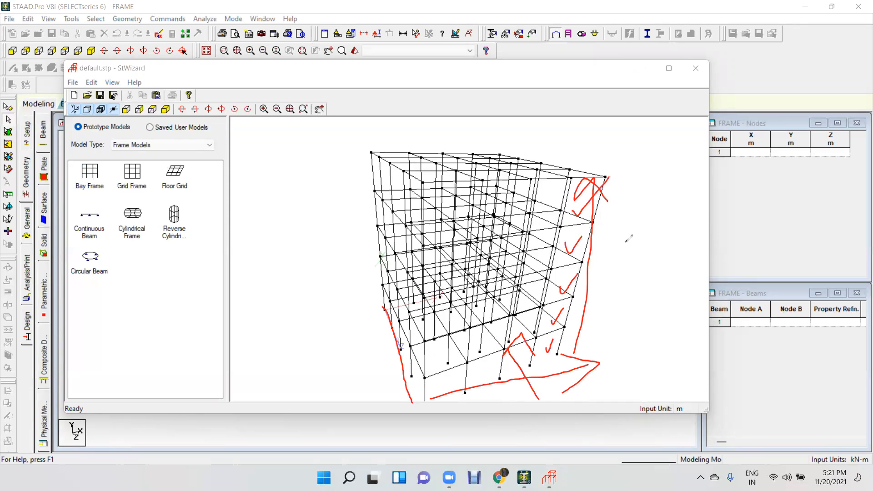
mouse_move(441, 384)
left_mouse_down()
mouse_move(505, 364)
mouse_move(524, 347)
mouse_move(551, 351)
mouse_move(562, 332)
left_mouse_up()
mouse_move(426, 390)
left_mouse_down()
mouse_move(469, 374)
mouse_move(424, 394)
mouse_move(455, 395)
mouse_move(403, 344)
mouse_move(373, 334)
mouse_move(392, 329)
left_mouse_up()
Handwrite "Bays" in red beside the bay frame and mark further lines over its members.
left_click_drag(276, 289, 292, 327)
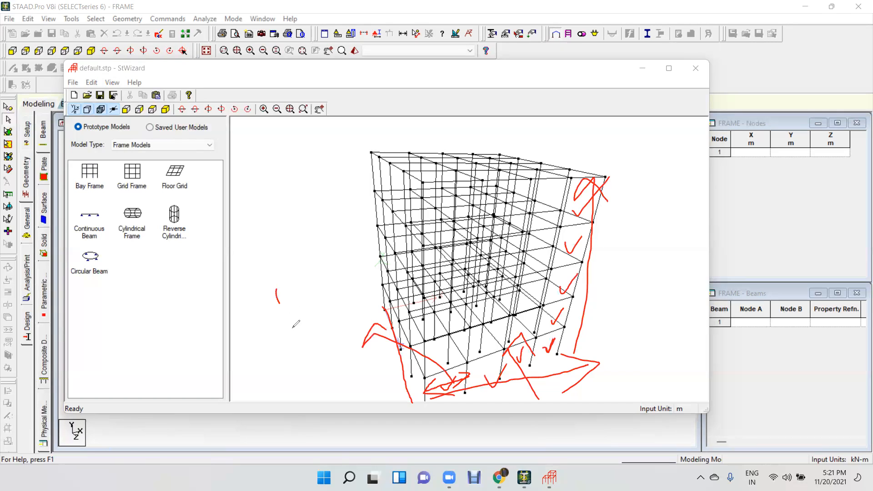
left_click_drag(277, 291, 314, 313)
mouse_move(305, 282)
left_mouse_down()
mouse_move(313, 302)
mouse_move(331, 289)
mouse_move(335, 321)
mouse_move(372, 259)
mouse_move(357, 291)
left_mouse_up()
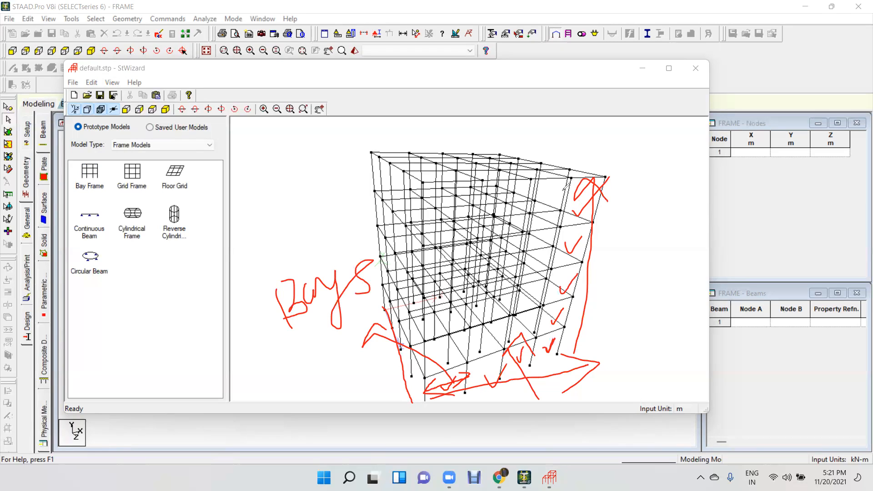
mouse_move(549, 180)
left_mouse_down()
mouse_move(549, 240)
mouse_move(523, 211)
mouse_move(556, 198)
mouse_move(561, 234)
mouse_move(548, 229)
left_mouse_up()
mouse_move(545, 198)
left_mouse_down()
mouse_move(371, 286)
mouse_move(388, 288)
left_mouse_up()
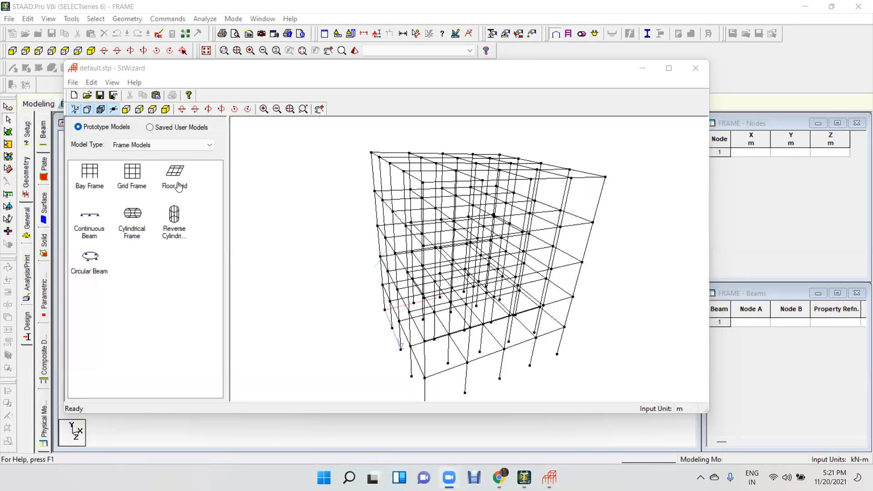
Generate a Grid Frame 12 m long, 15 m high and 12 m wide, with 4, 5 and 4 bays along length, height and width.
left_click(135, 180)
double_click(135, 179)
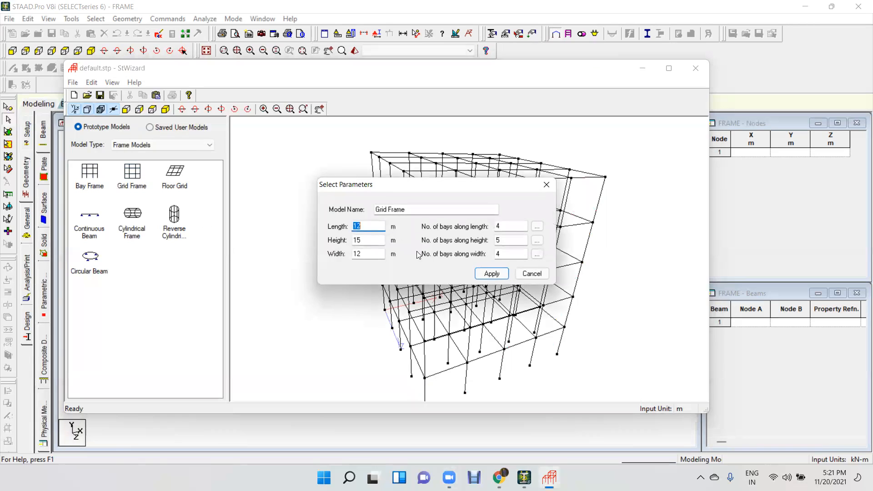
left_click(491, 274)
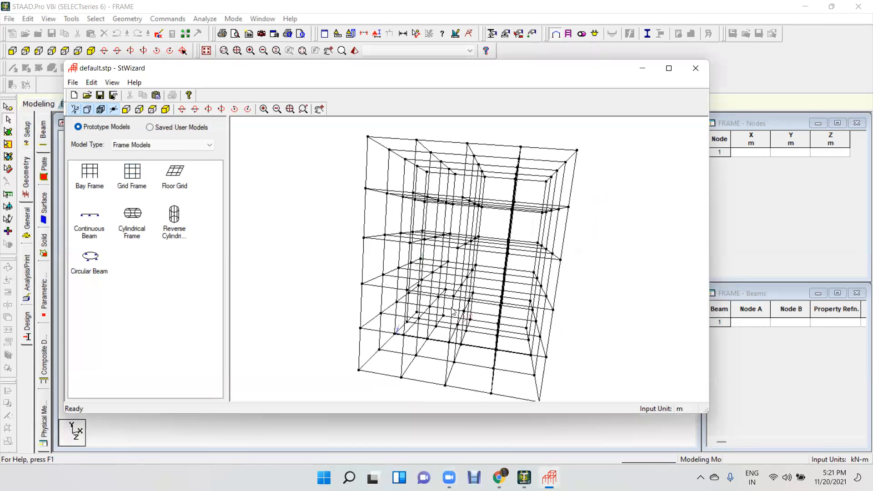
Generate the Floor Grid prototype and replace it with the Continuous Beam prototype, both with their default parameters.
left_click(175, 175)
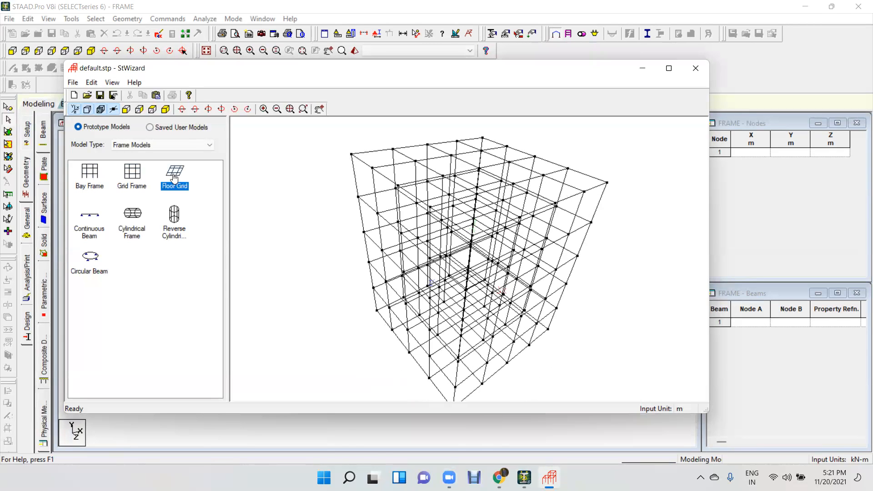
double_click(175, 176)
left_click(499, 273)
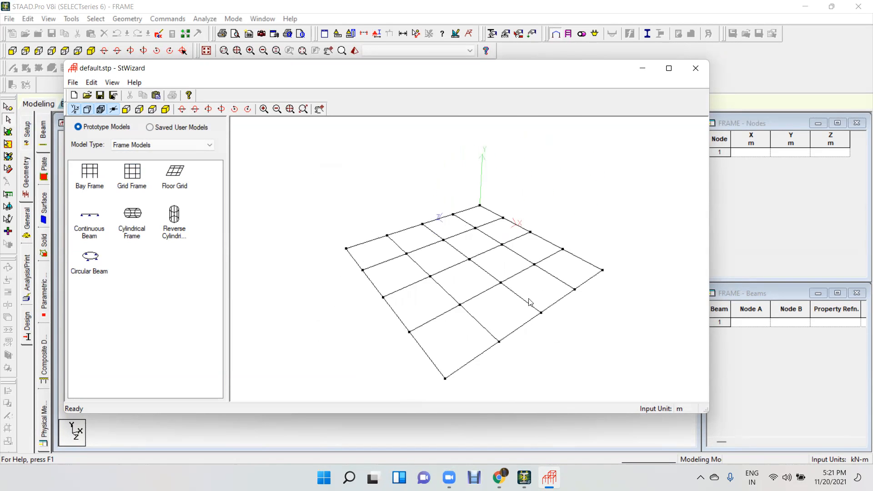
double_click(89, 218)
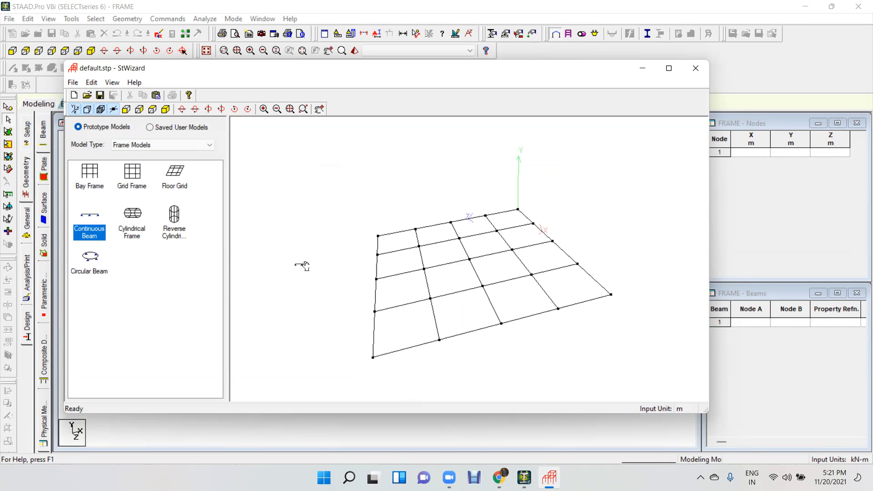
left_click(490, 273)
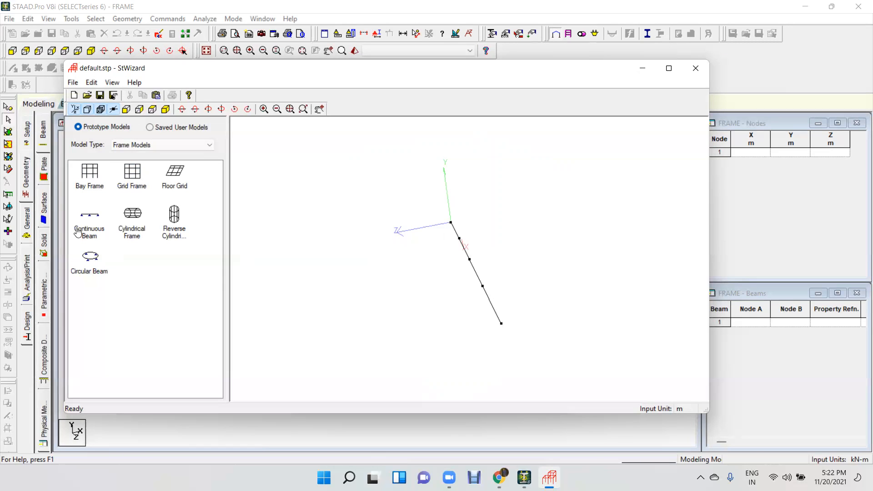
Generate the Cylindrical Frame prototype and replace it with the Reverse Cylindrical Frame prototype, both with their default parameters.
left_click_drag(132, 214, 444, 267)
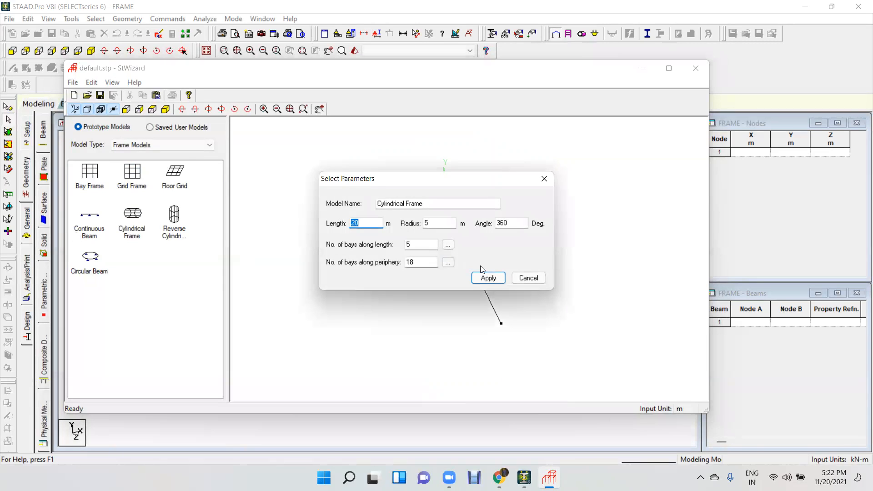
left_click(488, 278)
left_click_drag(439, 209, 420, 218)
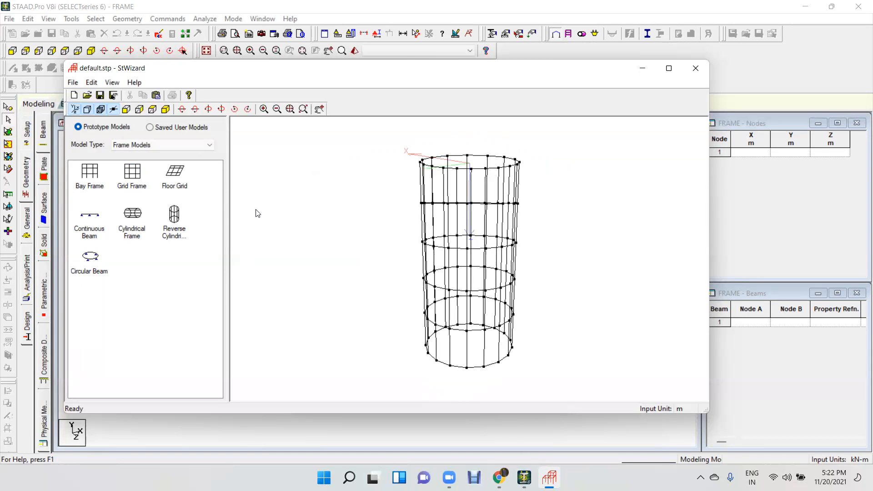
left_click_drag(168, 218, 381, 257)
left_click(481, 278)
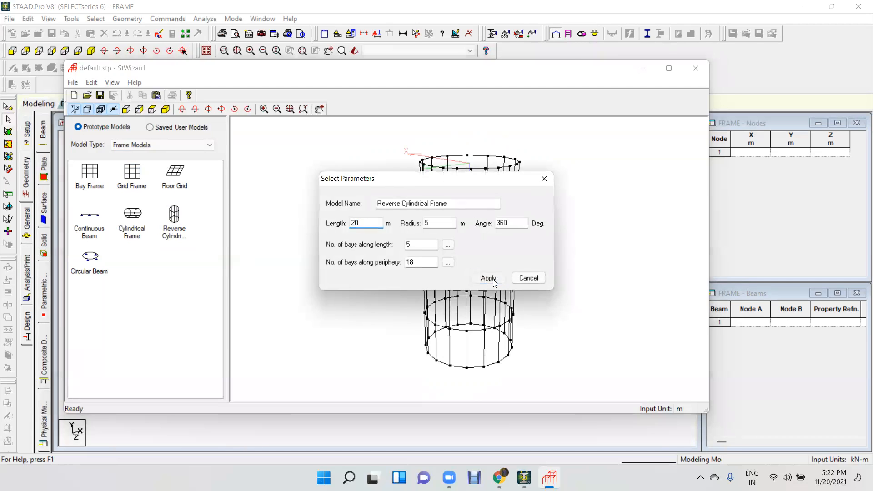
Generate the Circular Beam prototype with its default parameters and inspect it from different angles.
left_click_drag(83, 271, 400, 242)
left_click(485, 279)
left_click_drag(528, 333, 431, 178)
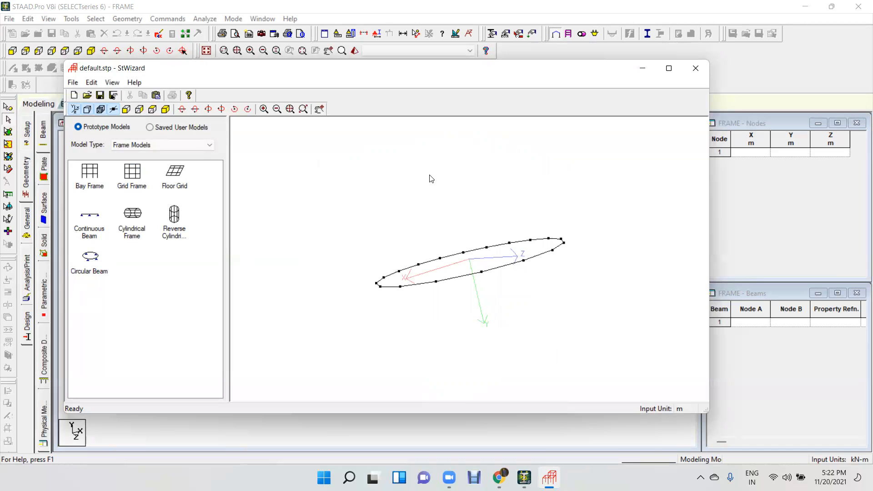
Switch to the Surface/Plate Models and generate the polygonal plate with its default boundary and hole.
left_click(171, 144)
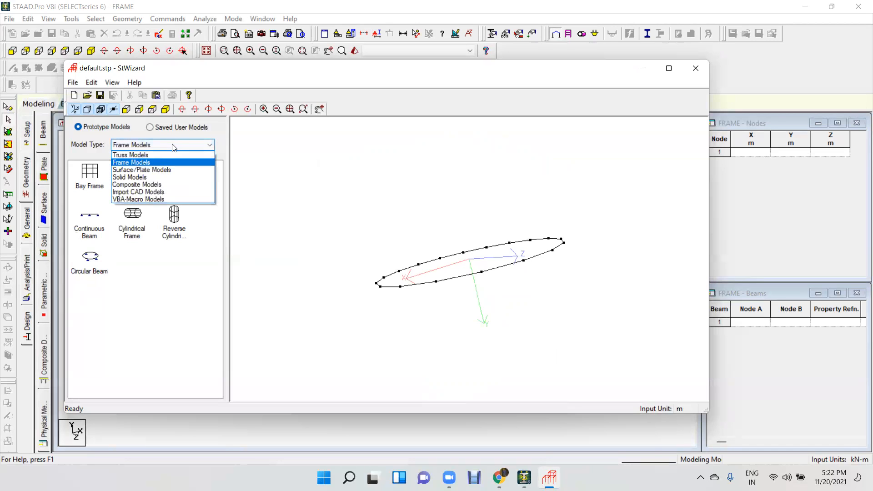
left_click(162, 170)
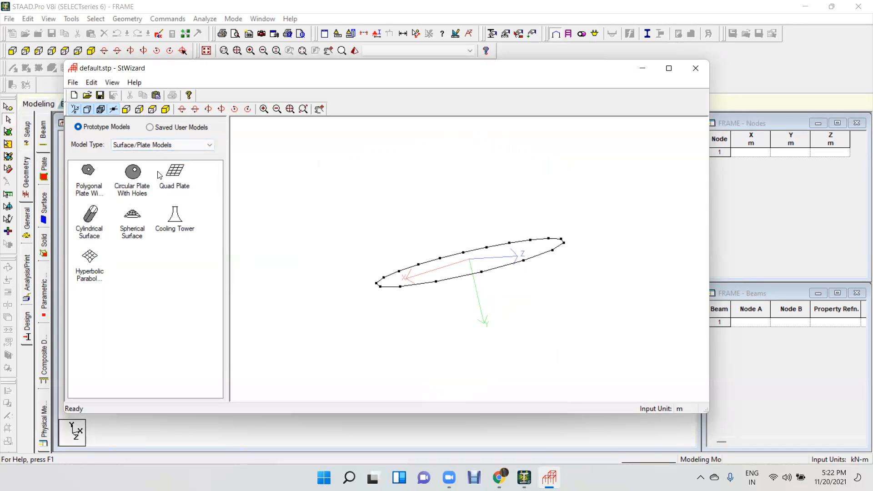
left_click(89, 179)
double_click(382, 215)
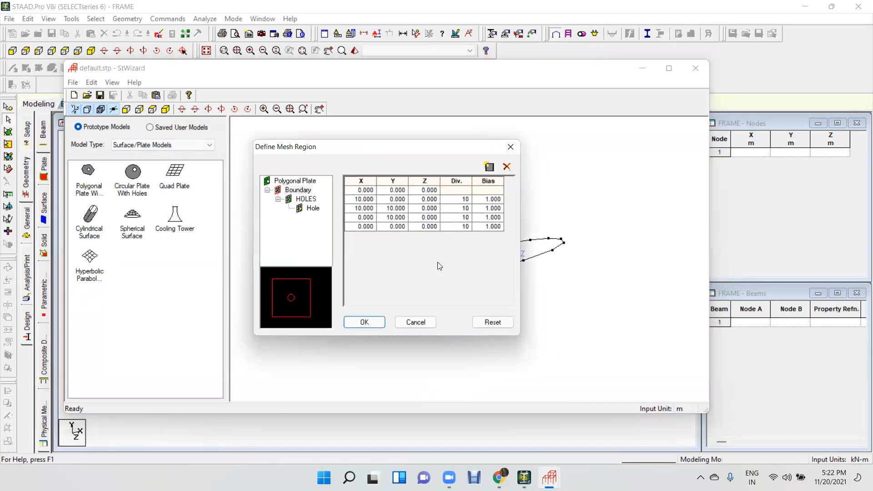
left_click(365, 321)
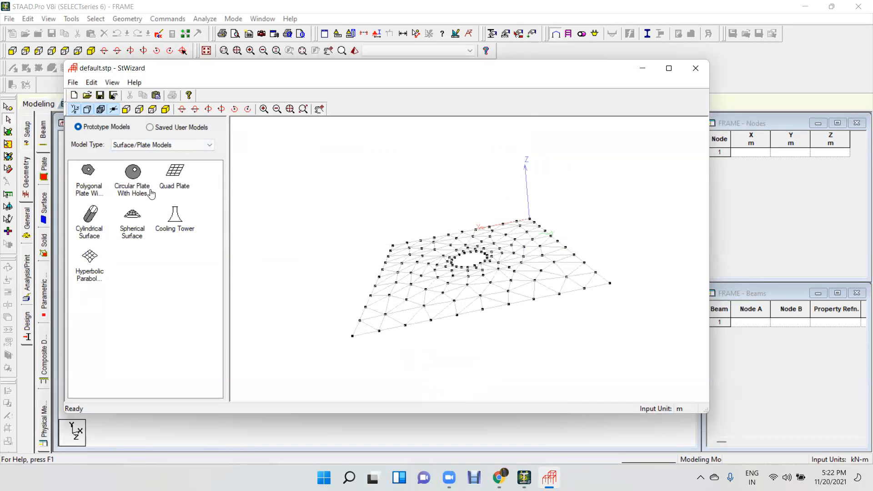
Generate the Circular Plate With Holes prototype and replace it with the quadrilateral-element Quad Plate prototype, both with default parameters.
left_click(134, 175)
double_click(368, 207)
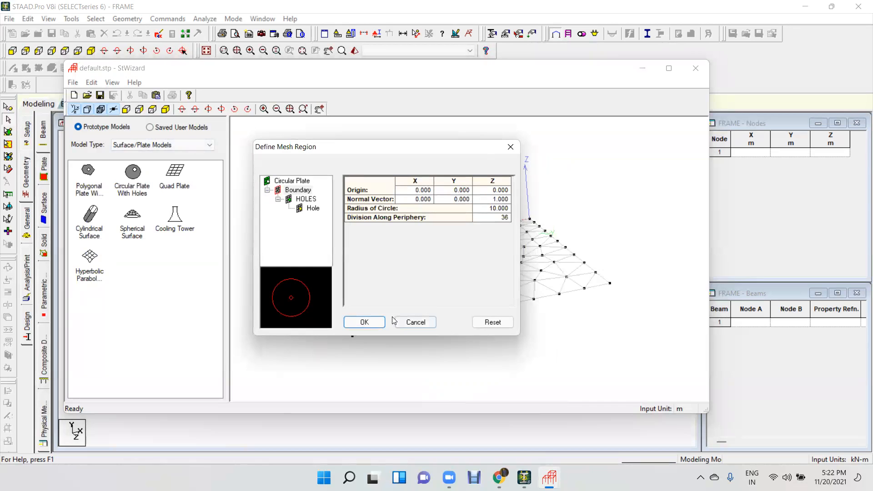
left_click(364, 322)
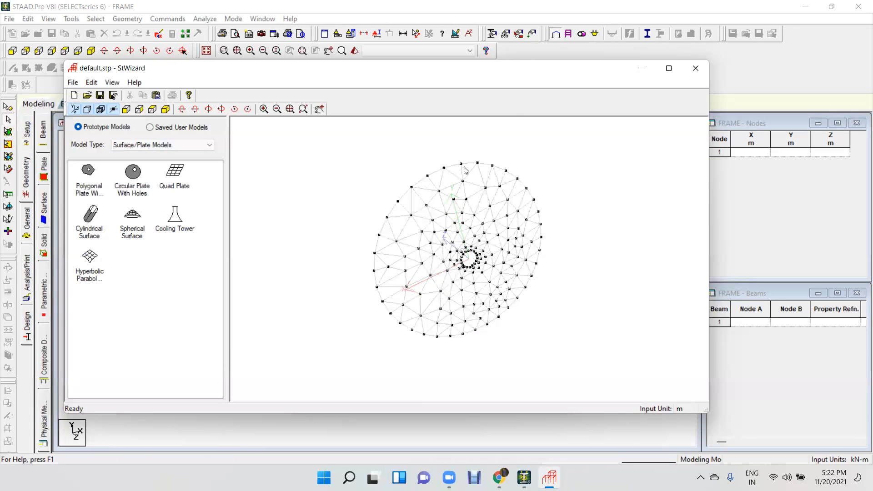
left_click(179, 183)
left_click_drag(179, 183, 330, 205)
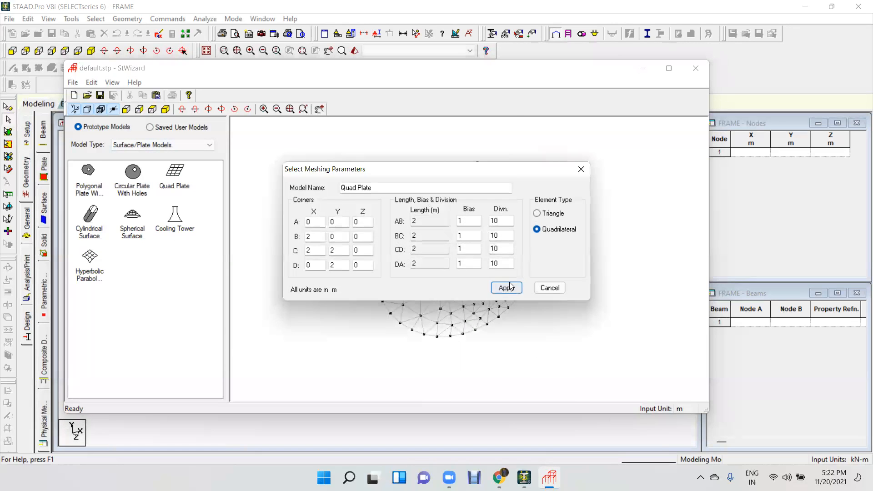
left_click(501, 286)
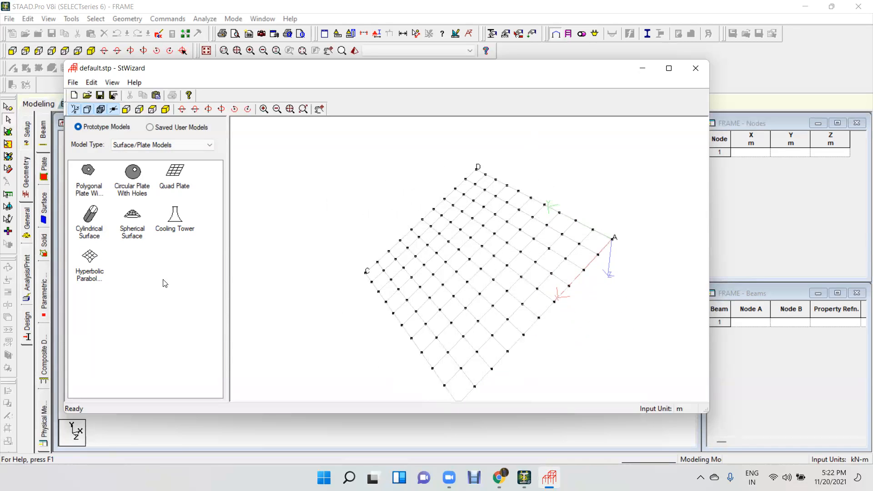
Generate the Cylindrical Surface prototype and replace it with a Spherical Cap of 20 m sphere and base diameter.
left_click_drag(91, 228, 333, 234)
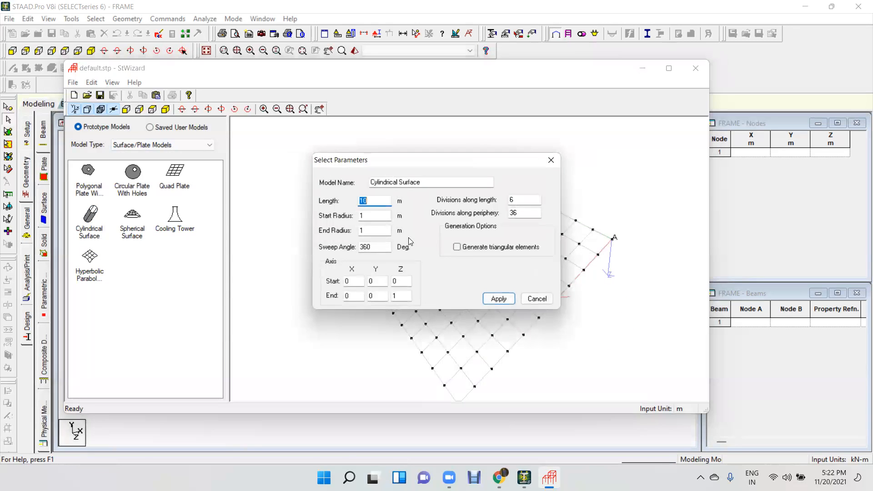
left_click(500, 299)
left_click_drag(133, 218, 425, 275)
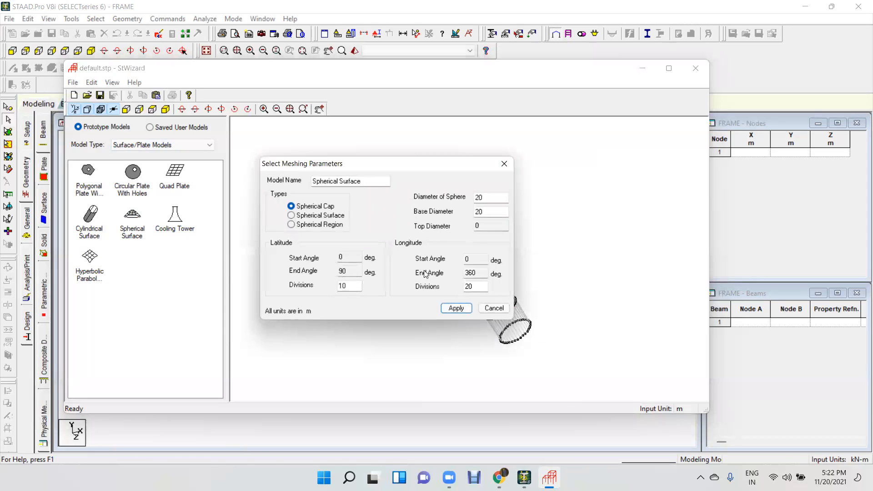
left_click(456, 308)
left_click_drag(461, 328, 421, 204)
Regenerate the spherical prototype with its type set to Spherical Surface and inspect the resulting mesh.
double_click(136, 228)
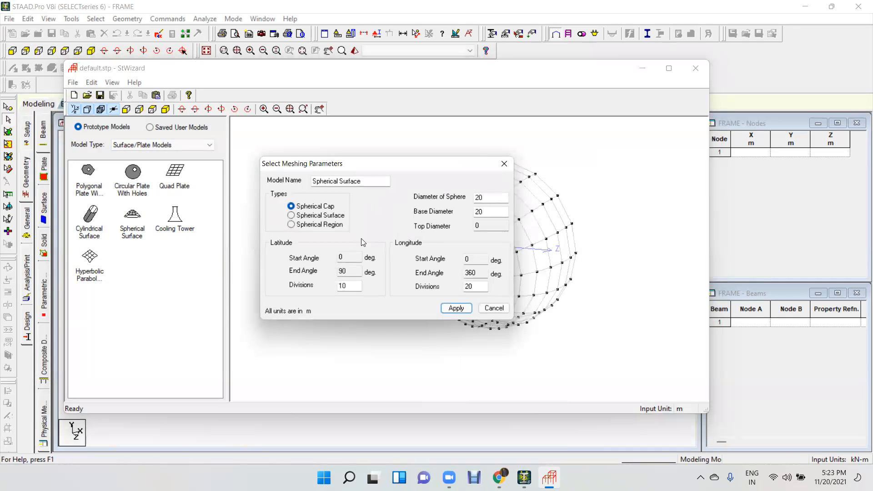
left_click(317, 217)
left_click(456, 308)
left_click_drag(457, 312, 565, 213)
left_click_drag(513, 263, 543, 245)
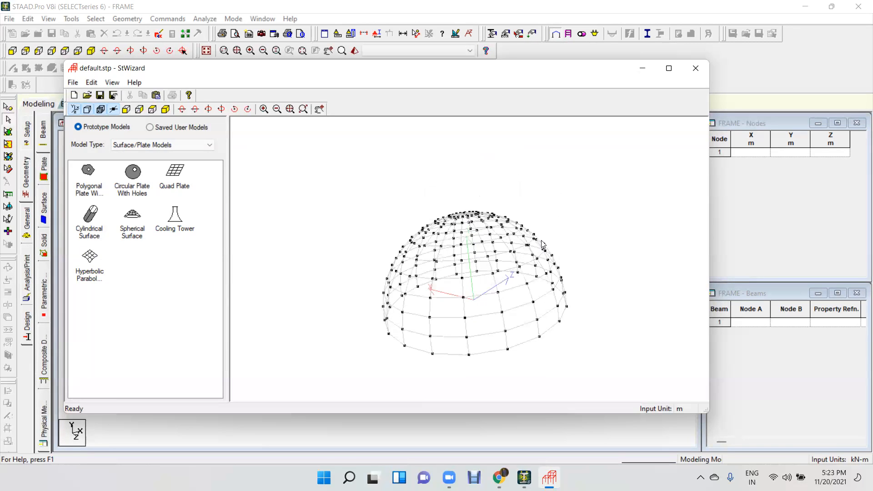
Generate the Cooling Tower prototype and replace it with the Bunker or Silo prototype from the Composite Models, both with default parameters.
double_click(176, 218)
left_click(416, 286)
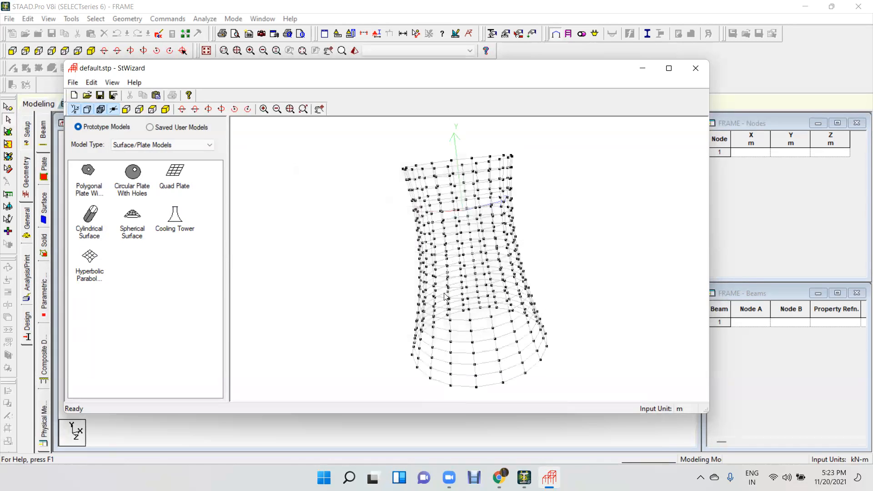
left_click(159, 144)
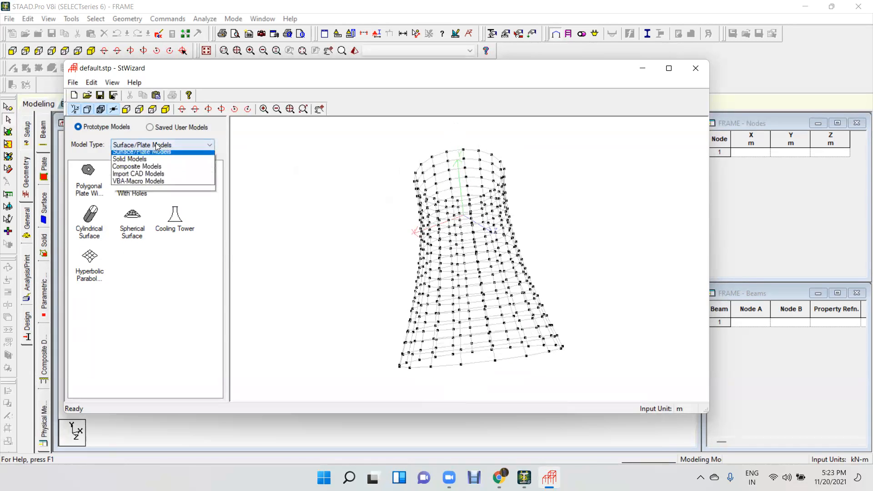
left_click(145, 185)
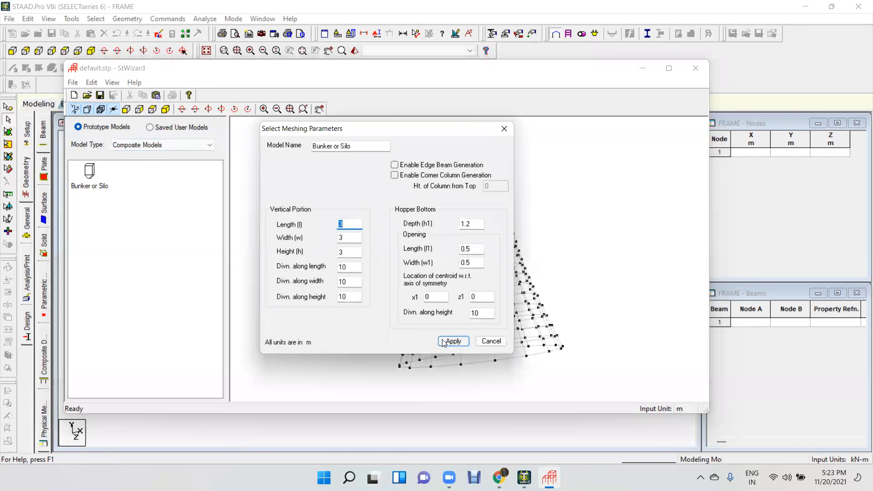
left_click(445, 342)
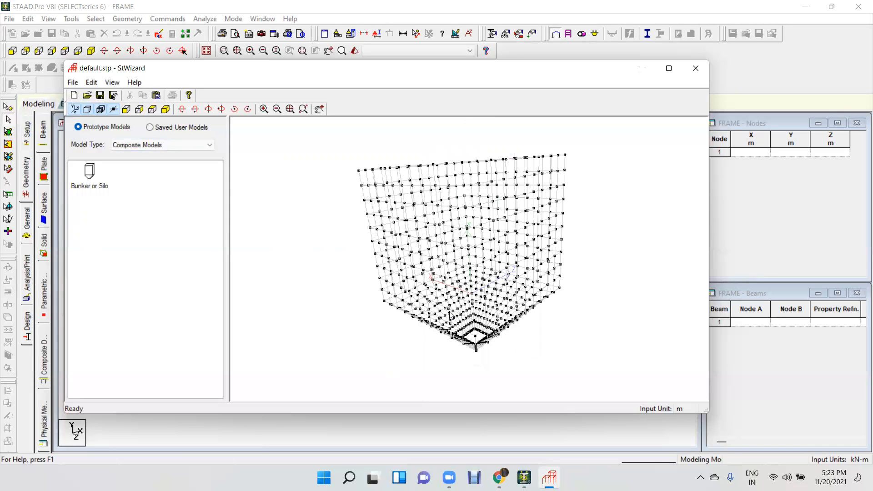
Generate a Bay Frame from the Frame Models, 12 m long, 15 m high and 12 m wide, with 4, 5 and 4 bays.
left_click(163, 148)
left_click(137, 156)
left_click(140, 166)
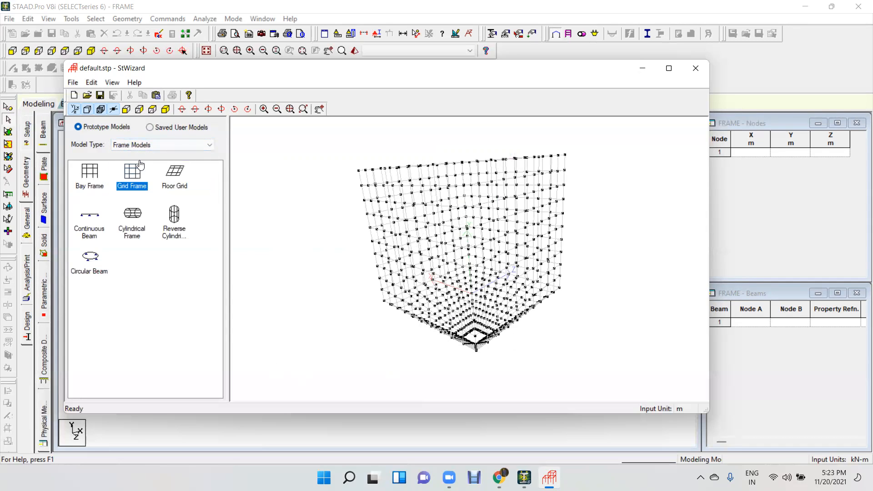
left_click(91, 190)
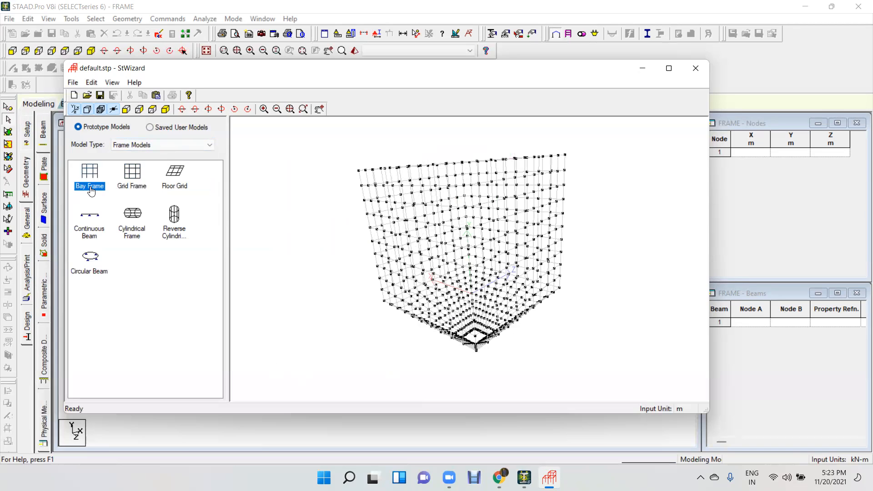
left_click_drag(91, 191, 449, 288)
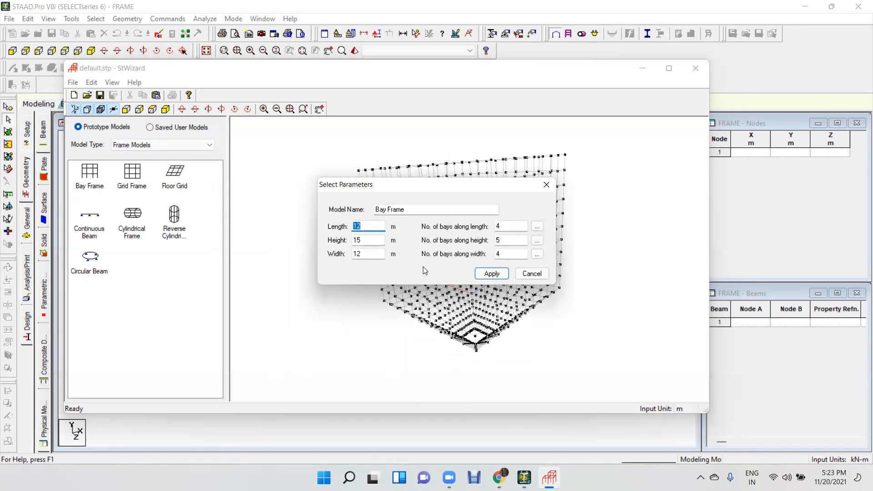
left_click(488, 274)
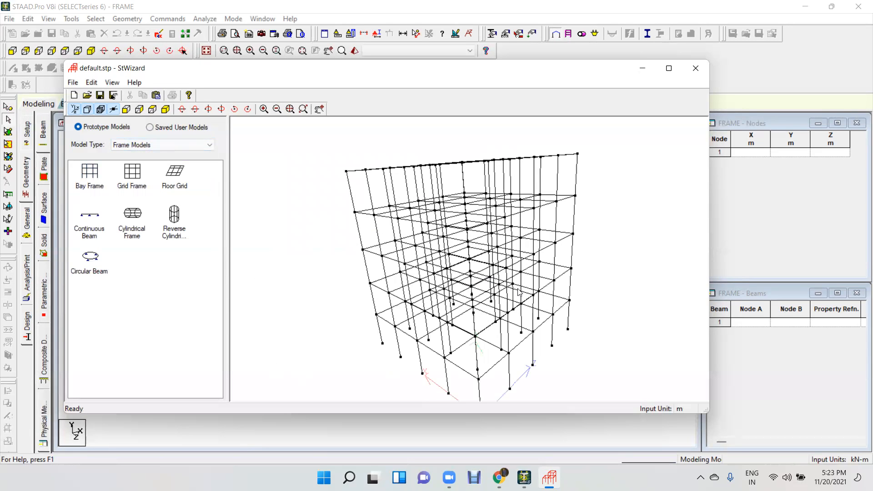
left_click_drag(567, 73, 440, 270)
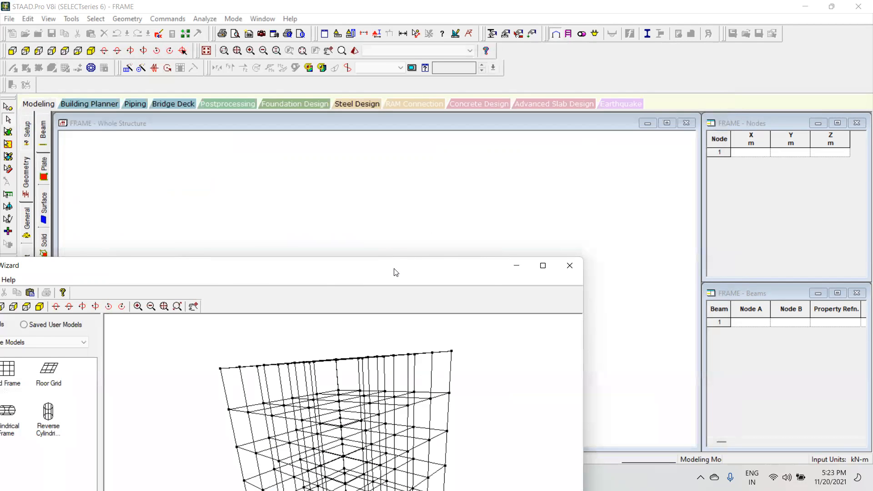
left_click_drag(394, 269, 516, 73)
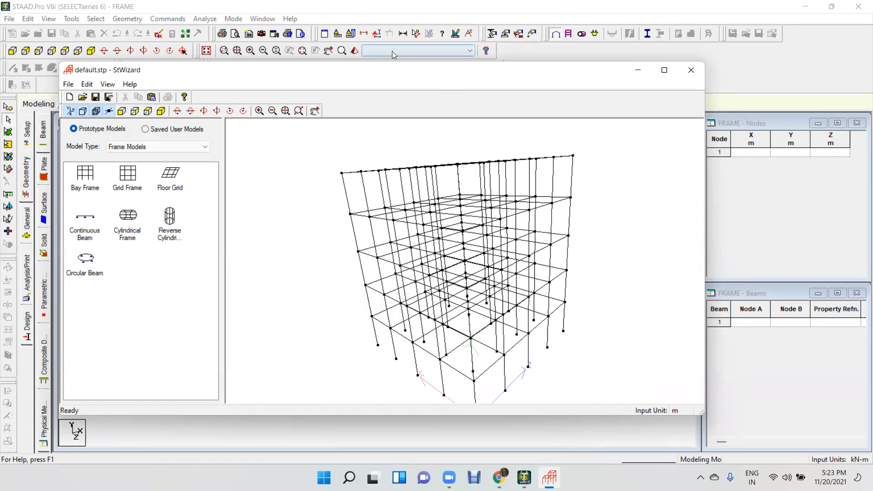
Circle the wizard's paste and close commands in red, and clear the marks.
mouse_move(141, 89)
left_mouse_down()
mouse_move(142, 101)
mouse_move(159, 101)
mouse_move(148, 83)
mouse_move(142, 90)
left_mouse_up()
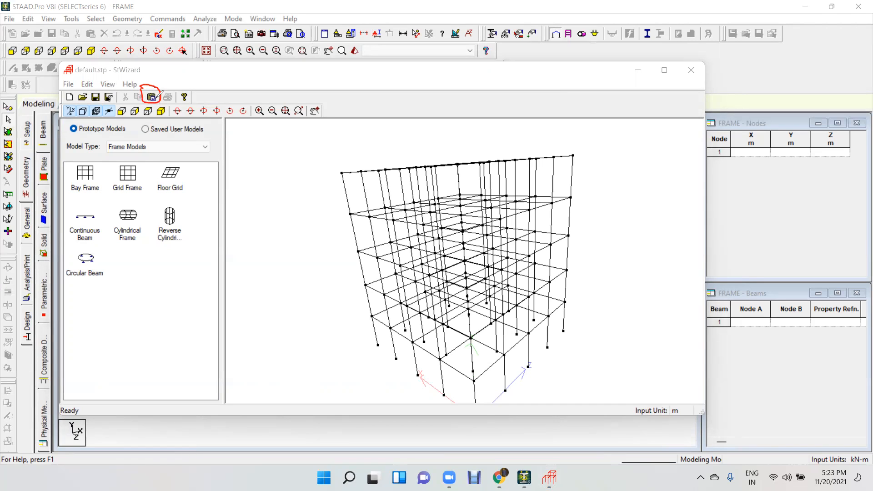
mouse_move(681, 62)
left_mouse_down()
mouse_move(688, 85)
mouse_move(703, 74)
mouse_move(700, 62)
mouse_move(681, 66)
left_mouse_up()
left_click(474, 72)
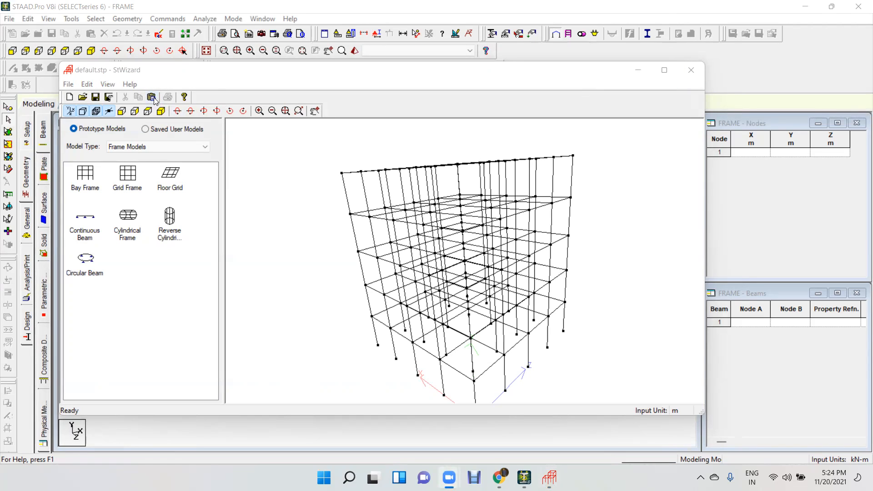
Close the Structure Wizard and merge the bay frame into the FRAME model at X, Y and Z offsets of 0 m.
left_click(690, 72)
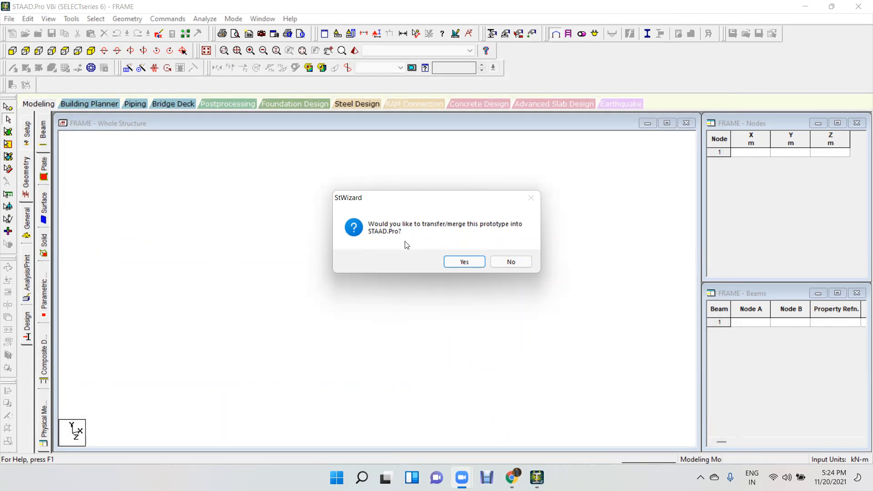
left_click(465, 262)
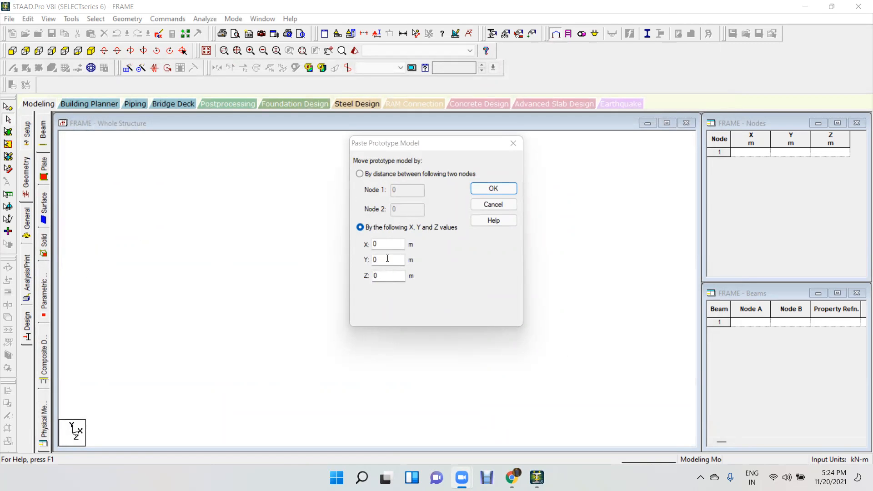
left_click(486, 192)
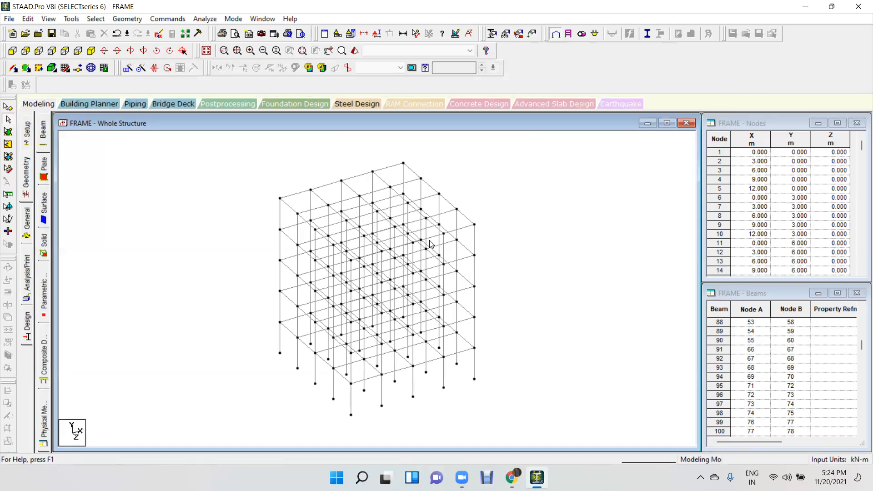
Render the transferred bay frame in 3D and inspect its beams and columns.
left_click(358, 50)
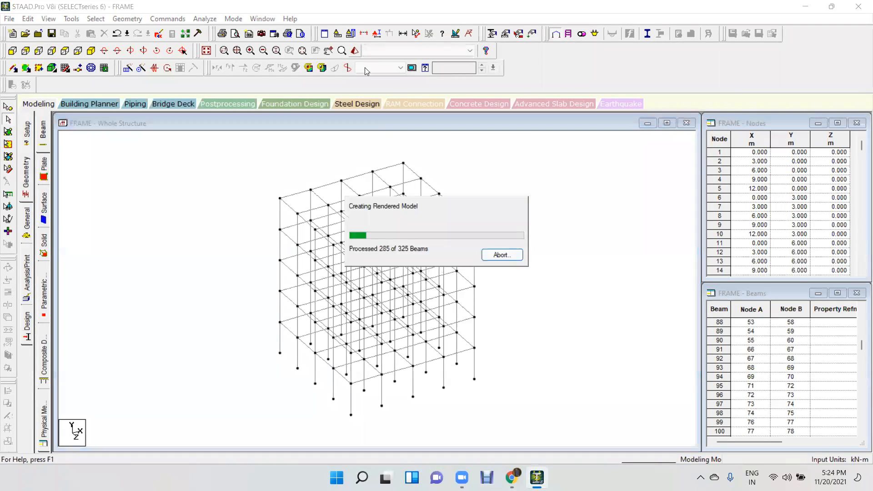
left_click(755, 153)
left_click_drag(616, 301, 604, 265)
In the front view, measure the frame's overall height and its two lowest storey heights along one edge column, and clear the dimensions.
left_click(28, 181)
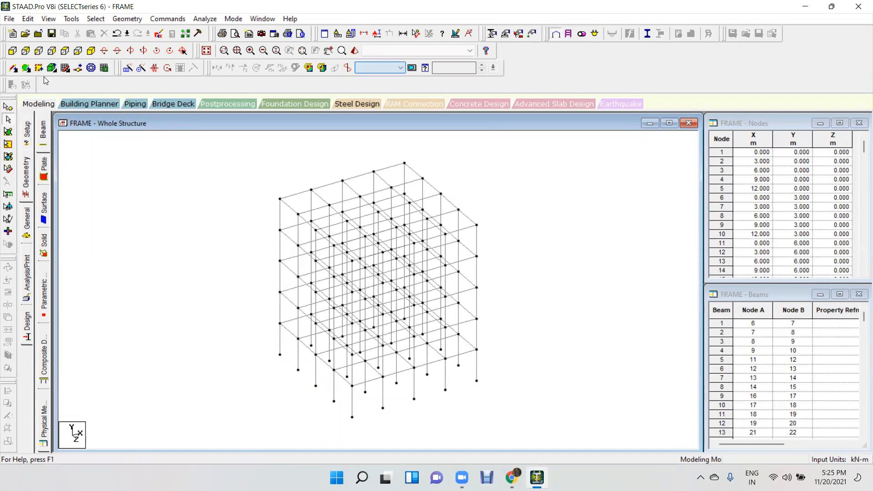
left_click(12, 51)
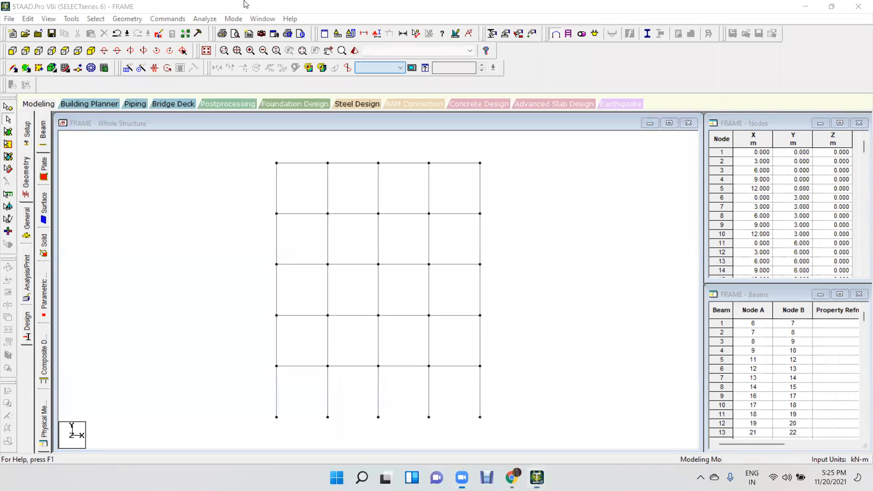
left_click(416, 33)
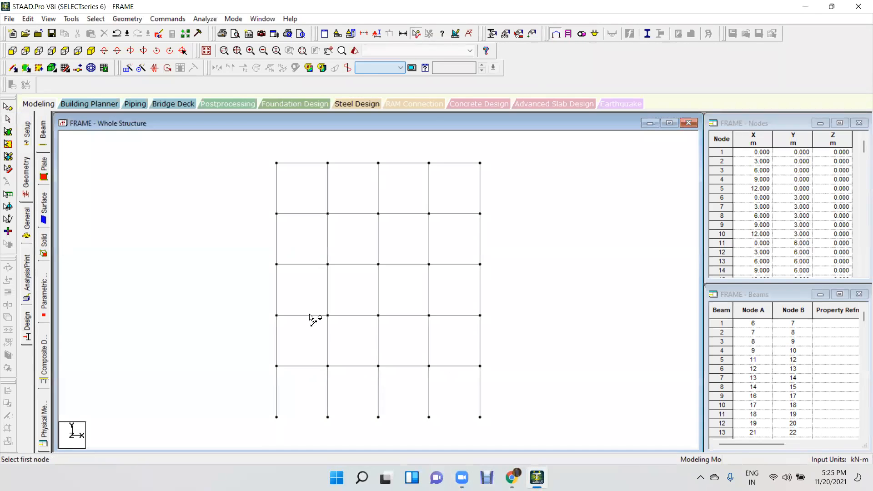
left_click(277, 417)
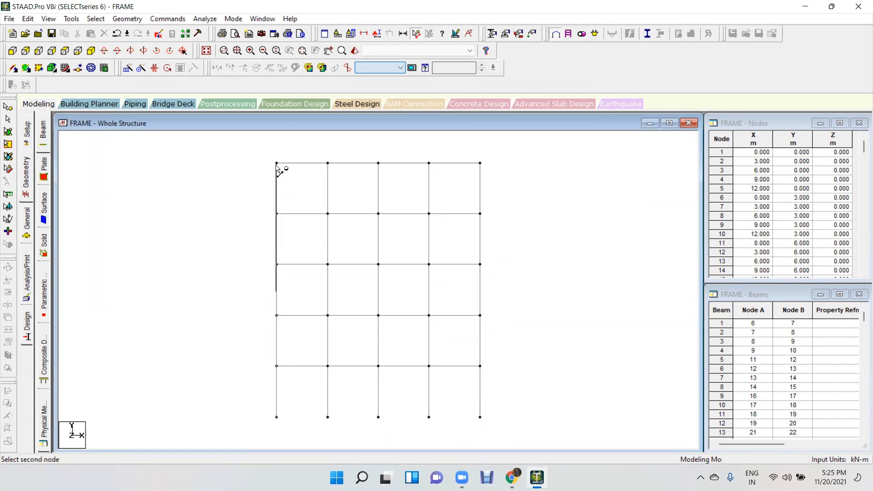
left_click(277, 163)
left_click(277, 417)
left_click(277, 366)
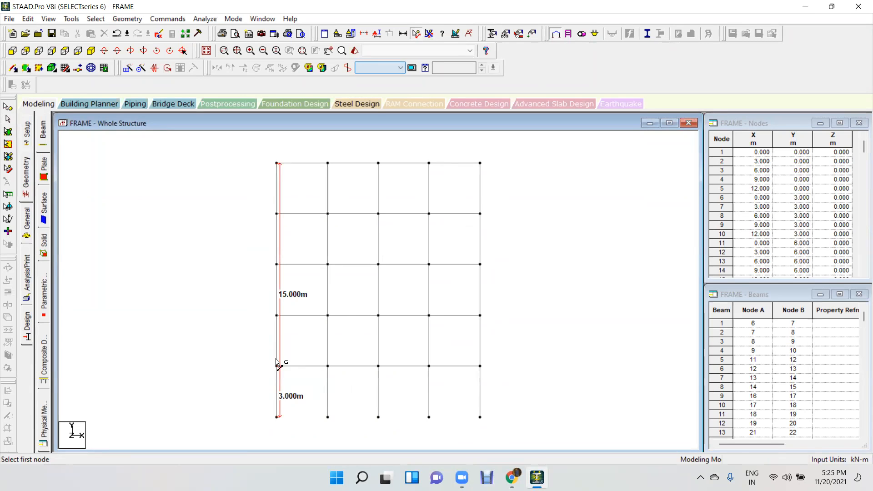
left_click(276, 366)
left_click(276, 315)
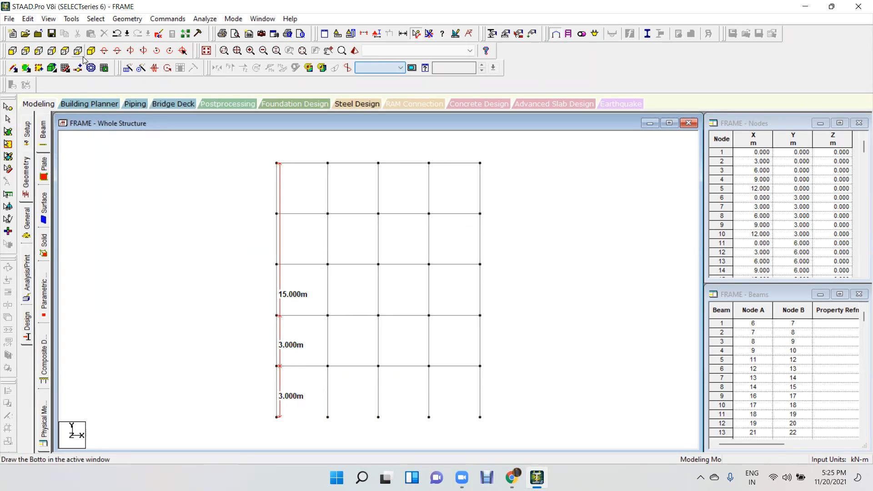
left_click(430, 33)
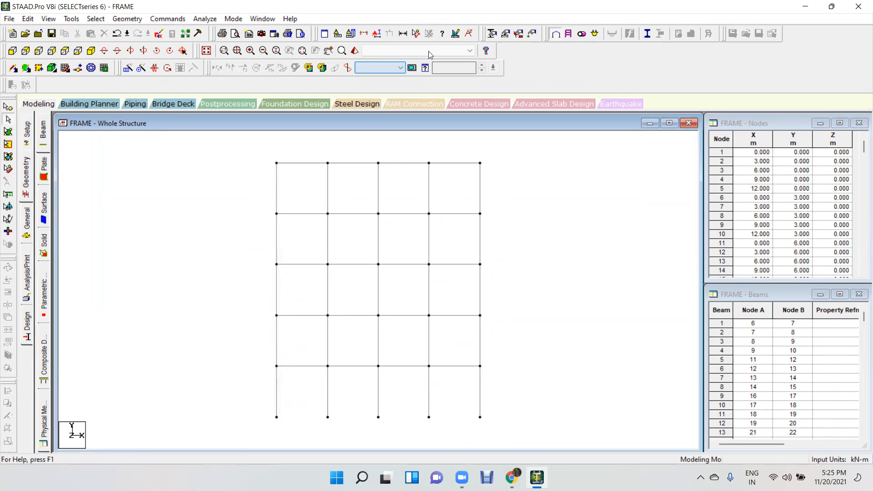
In the plan view, measure the frame's full length along one X edge and one Z edge.
left_click(68, 51)
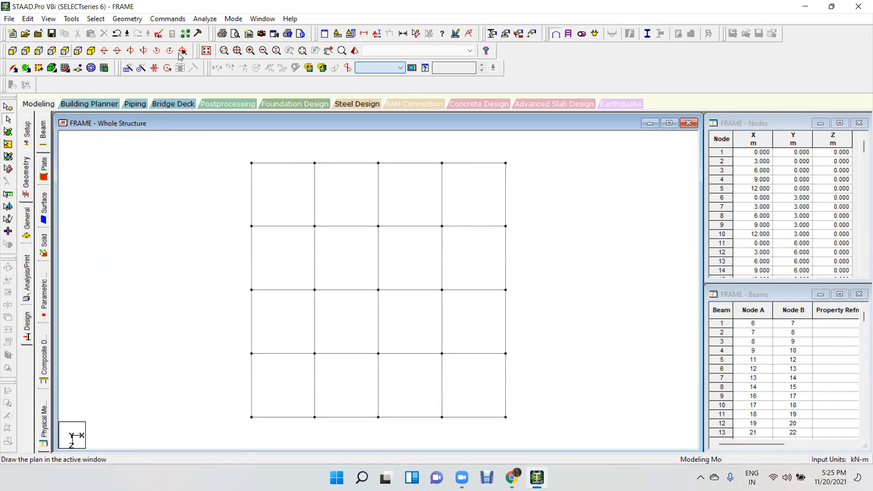
left_click(416, 33)
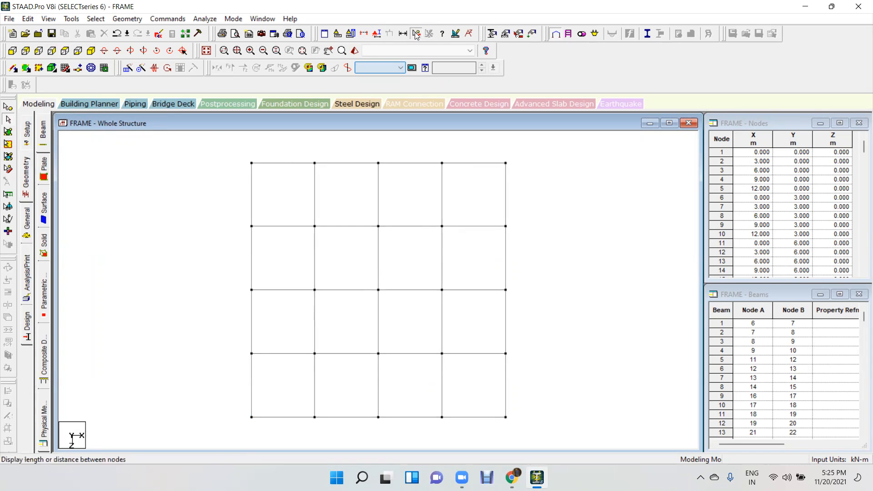
left_click(251, 163)
left_click(506, 164)
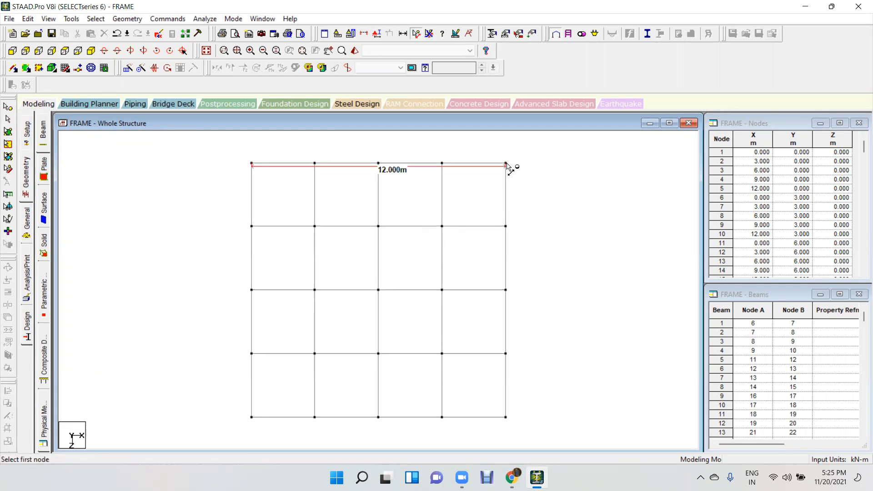
left_click(506, 163)
left_click(506, 416)
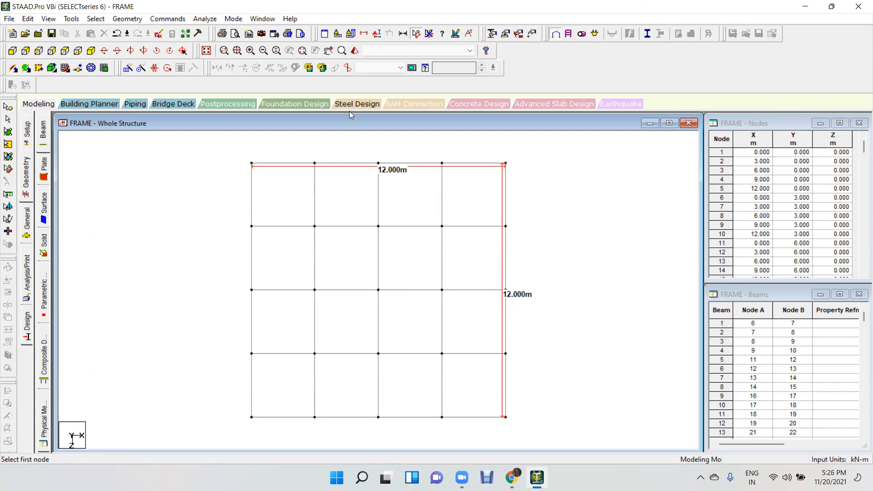
Draw a red double arrow across one corner bay and tick the other bays along two sides of the plan.
left_click_drag(285, 163, 287, 224)
mouse_move(269, 187)
left_mouse_down()
mouse_move(283, 160)
mouse_move(294, 182)
mouse_move(297, 246)
left_mouse_up()
left_click_drag(274, 319, 294, 305)
mouse_move(267, 385)
left_mouse_down()
mouse_move(356, 378)
mouse_move(399, 397)
mouse_move(428, 377)
left_mouse_up()
mouse_move(444, 382)
left_mouse_down()
mouse_move(454, 394)
mouse_move(492, 358)
left_mouse_up()
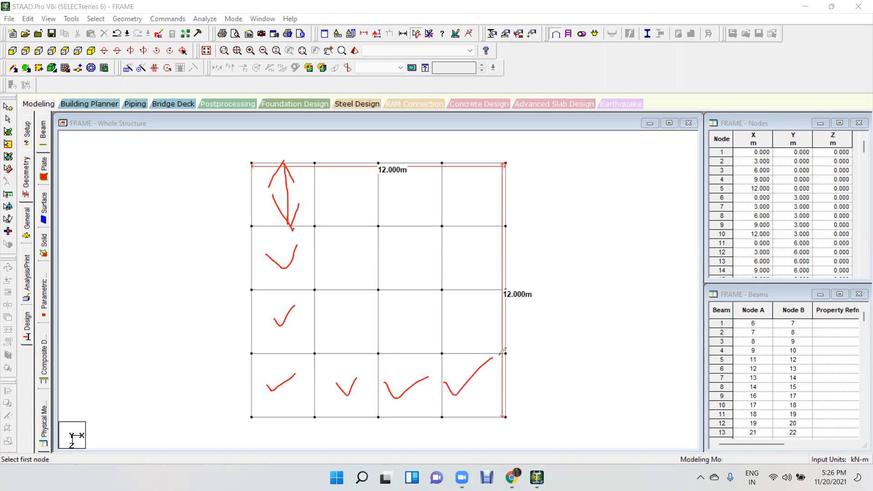
Underline the bays along the X edge and handwrite 3m beside each bay on both the X and Z sides.
left_click_drag(251, 417, 503, 416)
mouse_move(272, 413)
left_mouse_down()
mouse_move(288, 416)
mouse_move(272, 435)
mouse_move(290, 414)
mouse_move(298, 429)
mouse_move(339, 425)
mouse_move(370, 435)
left_mouse_up()
mouse_move(391, 417)
left_mouse_down()
mouse_move(420, 417)
mouse_move(405, 435)
left_mouse_up()
left_click_drag(425, 434, 445, 435)
mouse_move(460, 424)
left_mouse_down()
mouse_move(462, 435)
mouse_move(493, 437)
left_mouse_up()
mouse_move(523, 370)
left_mouse_down()
mouse_move(512, 393)
mouse_move(498, 397)
left_mouse_up()
mouse_move(540, 376)
left_mouse_down()
mouse_move(542, 387)
mouse_move(551, 375)
mouse_move(557, 387)
left_mouse_up()
mouse_move(516, 311)
left_mouse_down()
mouse_move(527, 323)
mouse_move(514, 339)
mouse_move(537, 331)
left_mouse_up()
left_click_drag(541, 319, 564, 329)
mouse_move(524, 244)
left_mouse_down()
mouse_move(536, 268)
mouse_move(524, 274)
mouse_move(579, 265)
left_mouse_up()
left_click(560, 244)
left_click_drag(519, 185, 514, 217)
mouse_move(536, 200)
left_mouse_down()
mouse_move(536, 211)
mouse_move(559, 196)
mouse_move(560, 223)
left_mouse_up()
Circle the plan in red, write a circled XZ in its middle, and clear all the annotations.
mouse_move(544, 136)
left_mouse_down()
mouse_move(259, 232)
mouse_move(228, 139)
left_mouse_up()
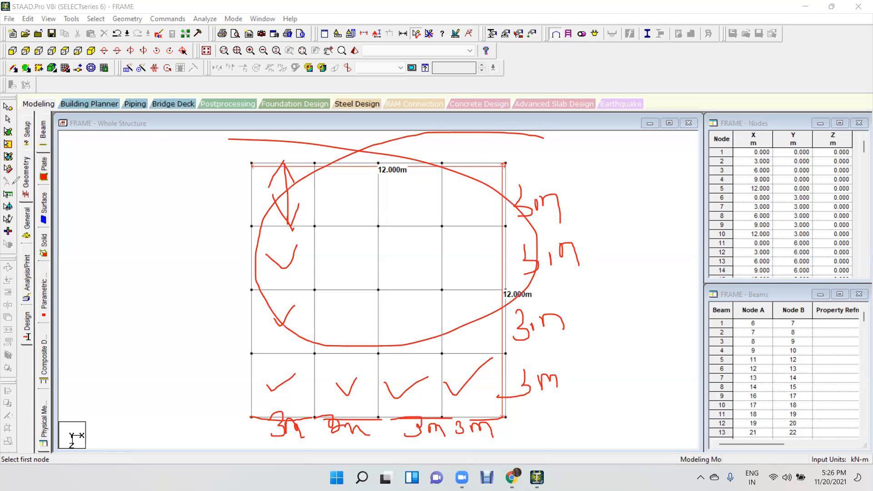
left_click_drag(321, 227, 376, 275)
mouse_move(374, 219)
left_mouse_down()
mouse_move(335, 298)
mouse_move(392, 232)
mouse_move(410, 263)
mouse_move(428, 263)
left_mouse_up()
mouse_move(383, 193)
left_mouse_down()
mouse_move(378, 313)
mouse_move(336, 197)
left_mouse_up()
left_click_drag(321, 267, 337, 197)
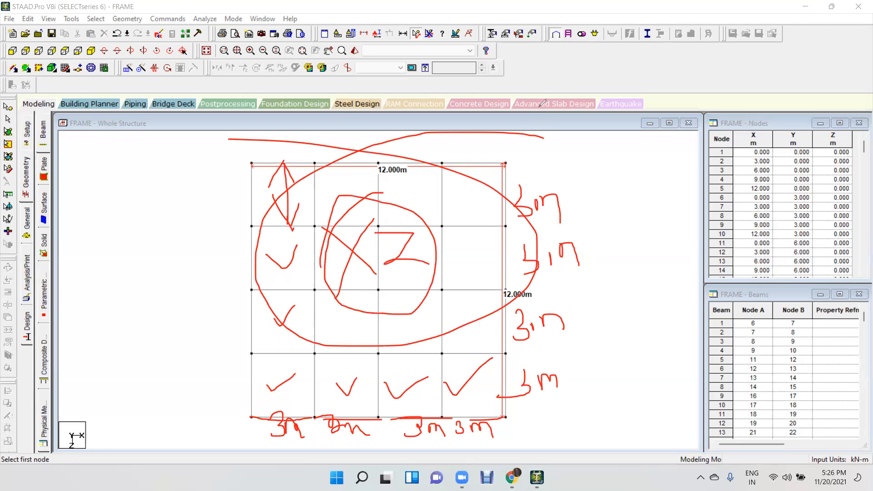
left_click(538, 107)
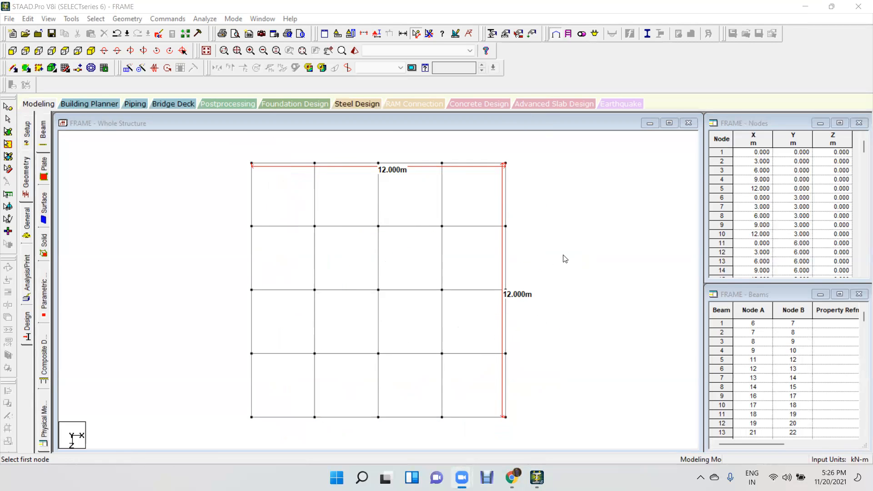
Clear the dimensions, return to the isometric view, and delete the whole bay frame together with its orphan nodes.
left_click(429, 34)
left_click(91, 50)
left_click_drag(386, 249, 167, 422)
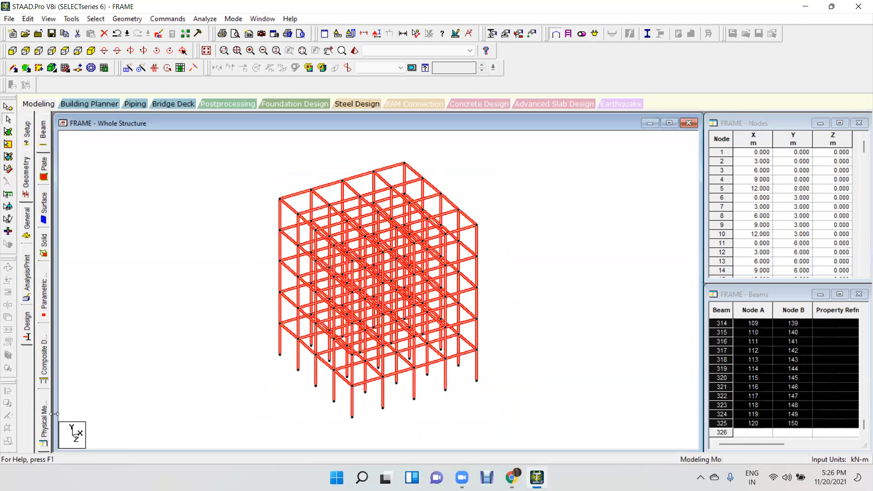
key("Delete")
key("Return")
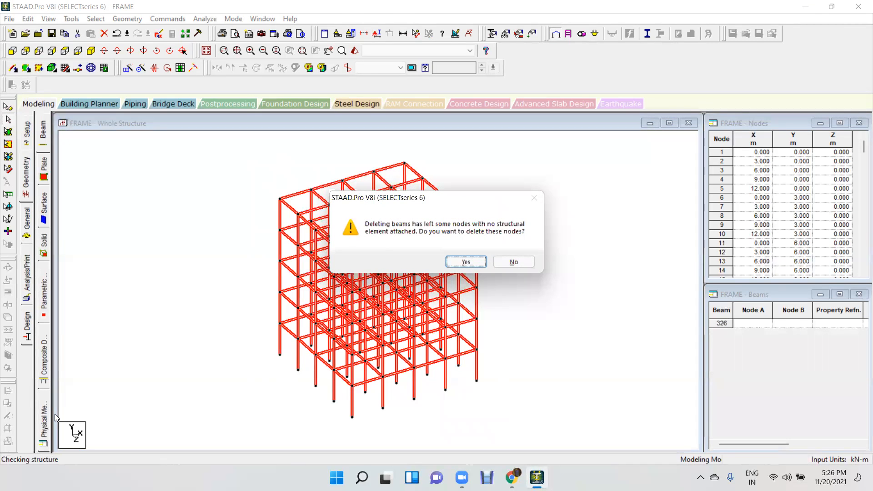
left_click(475, 260)
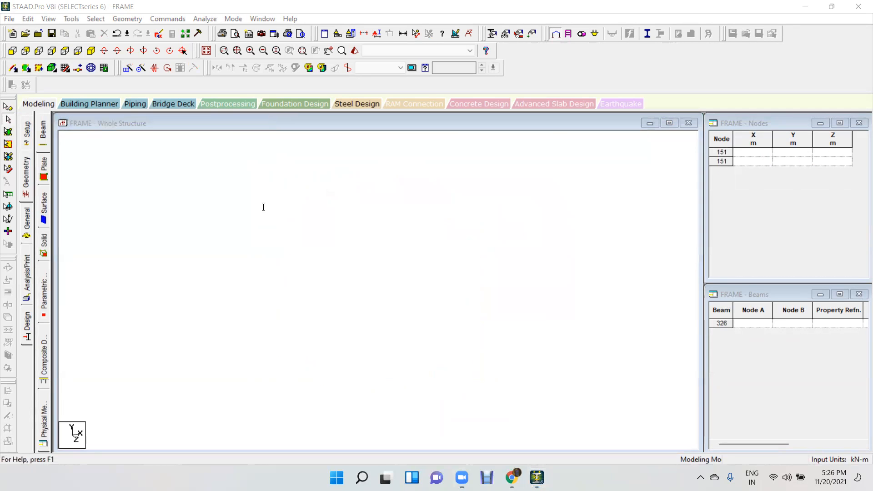
Add the on-screen text heading "TRANSLATIONAL REPEAT:-" in the empty model view.
left_click(191, 160)
left_click_drag(424, 160, 577, 160)
type("TRANSLATIONAL REPEAT")
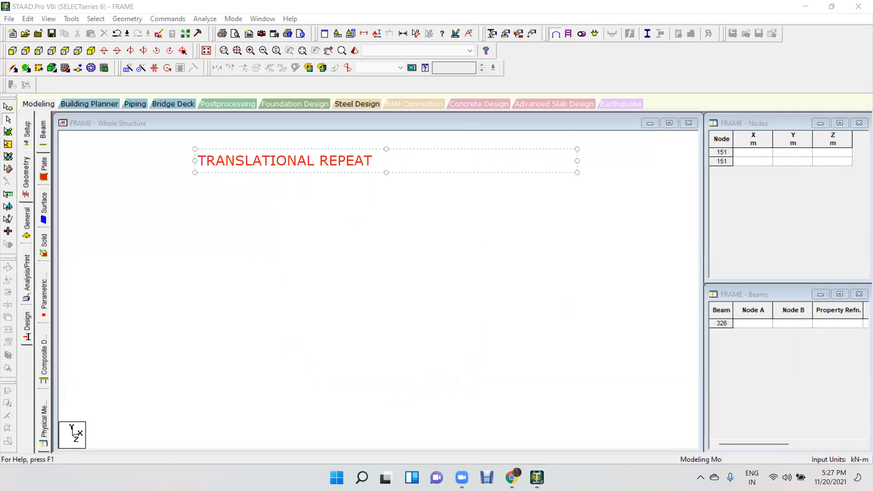
type(":-")
key("Return")
Write the note "1.FIRST CREATE A REQUIRED OF BEAM IN X & Z DIRECTION FOR MAKING A FLOOR GRID PLAN." under the heading.
type("1.FIRST")
type("REAT")
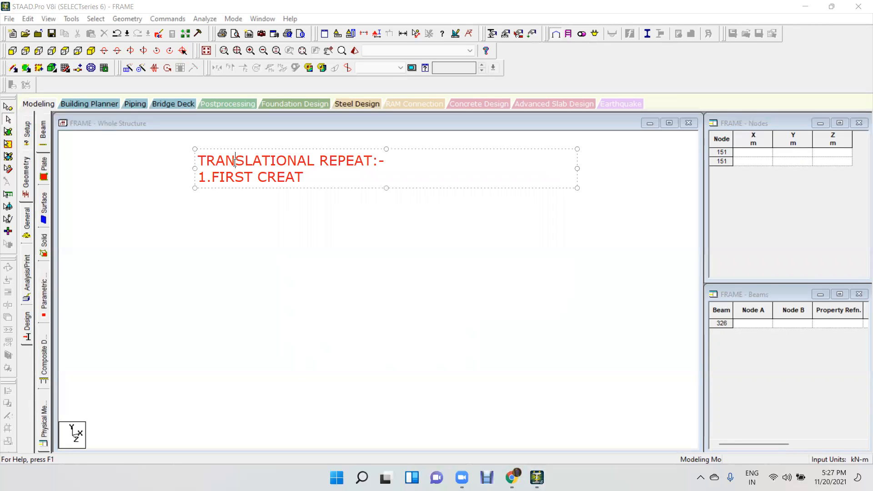
left_click(314, 177)
type("E A REQUIT")
key("BackSpace")
key("BackSpace")
type("IRED OF ")
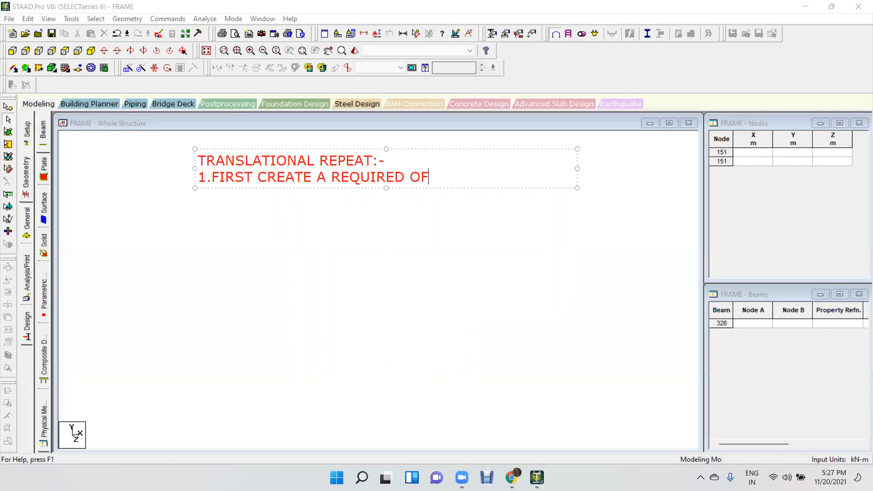
type("BEAM IN X ")
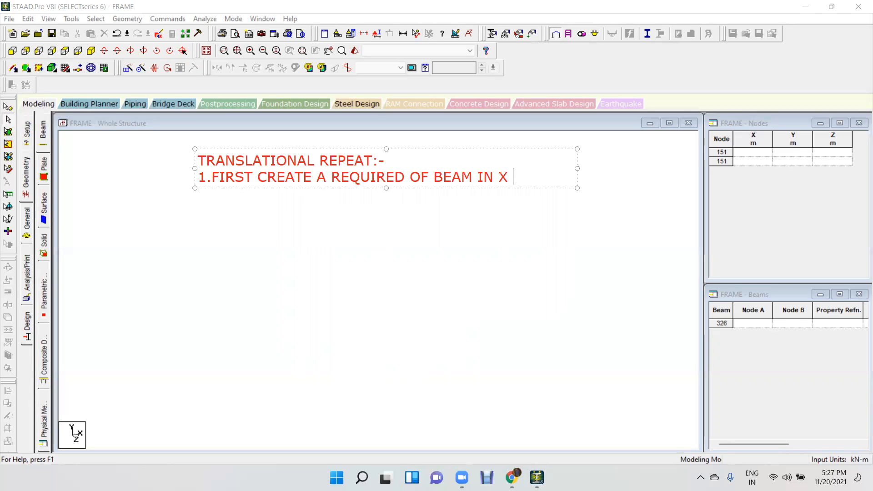
type("& Z")
type(" DIRECT")
type("ION")
type(" FOR ")
type("MAKING")
type(" A FLO")
type("OR ")
type("F")
key("BackSpace")
type("GRID PLAN.")
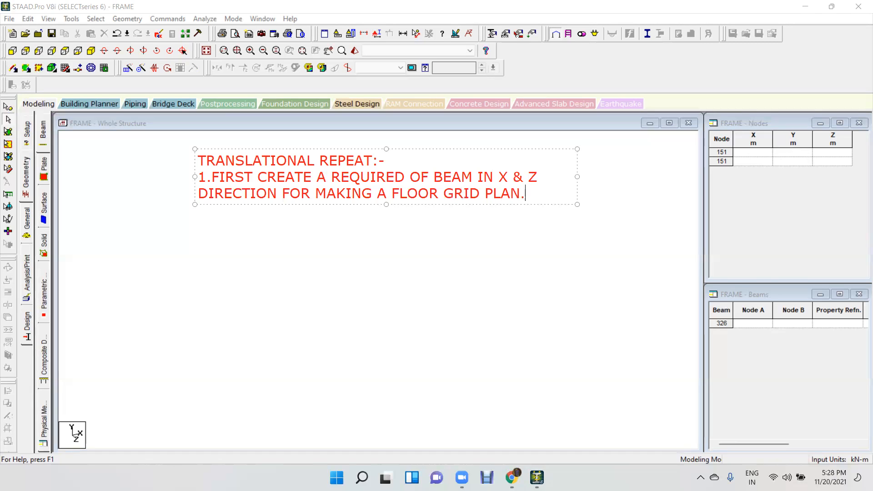
Widen the text box so the first note fits on one line, and accept the auto save of the file.
left_click_drag(194, 177, 58, 176)
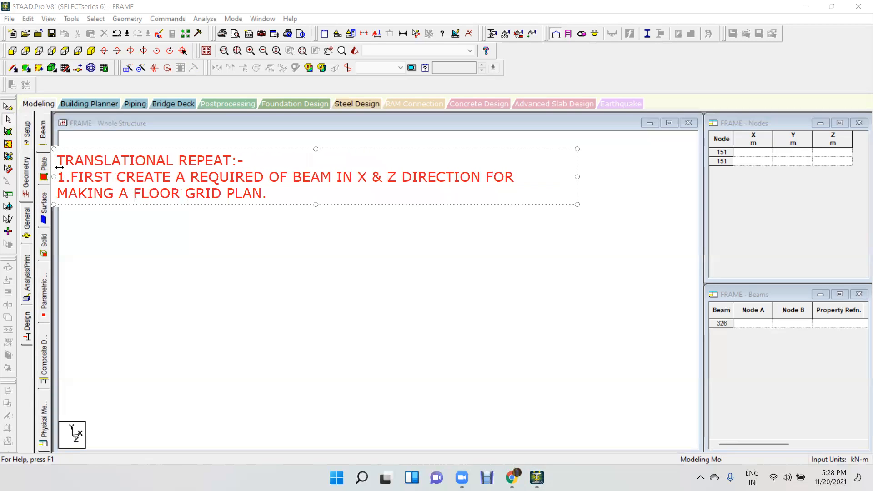
left_click_drag(577, 176, 742, 178)
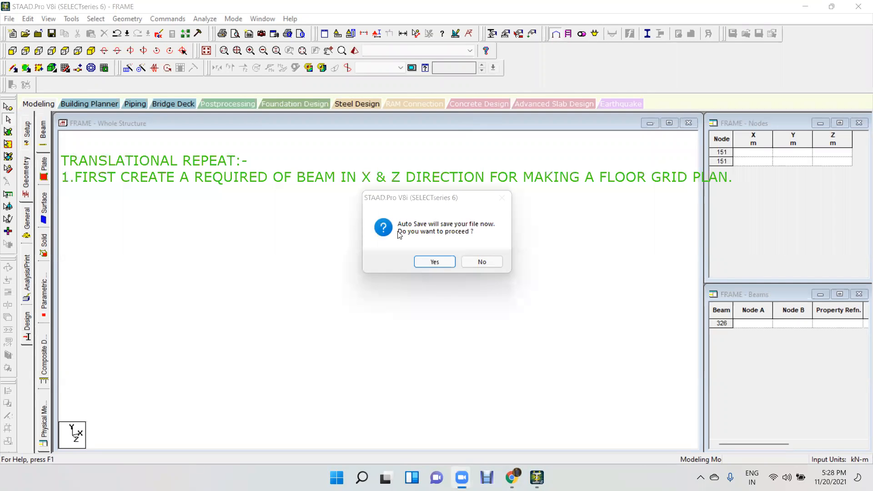
left_click(446, 266)
left_click(378, 254)
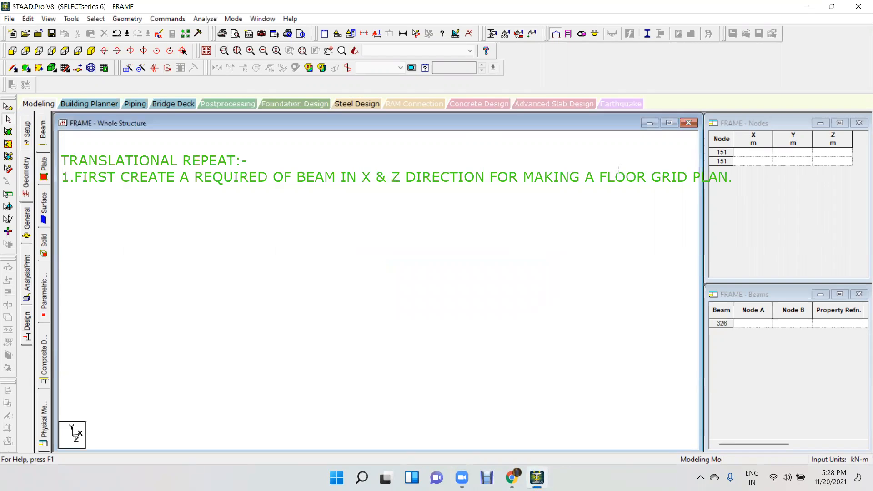
Frame the words FLOOR GRID PLAN with a red rectangle and draw an arrow from it to a handwritten "XZ plane".
mouse_move(594, 162)
left_mouse_down()
mouse_move(646, 199)
mouse_move(738, 185)
left_mouse_up()
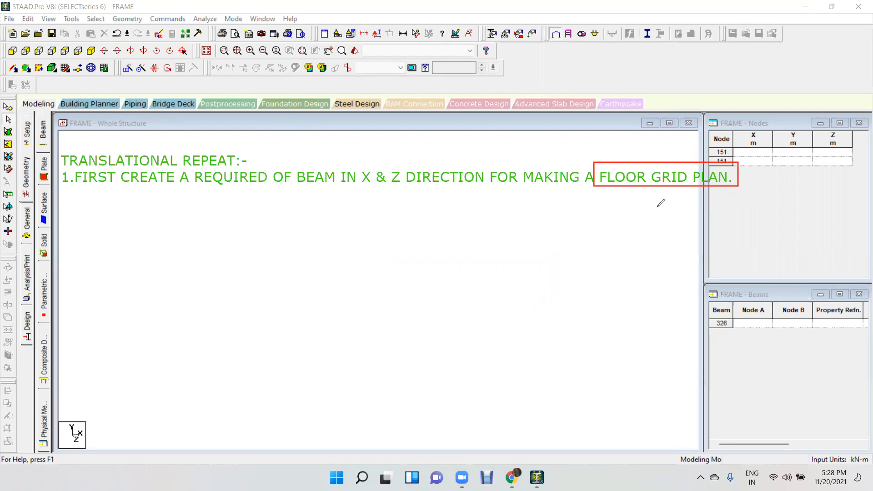
mouse_move(641, 186)
left_mouse_down()
mouse_move(641, 249)
mouse_move(629, 261)
mouse_move(665, 238)
mouse_move(655, 250)
mouse_move(667, 253)
left_mouse_up()
mouse_move(669, 239)
left_mouse_down()
mouse_move(671, 263)
mouse_move(689, 238)
mouse_move(673, 247)
mouse_move(689, 250)
mouse_move(732, 227)
mouse_move(736, 238)
mouse_move(761, 233)
left_mouse_up()
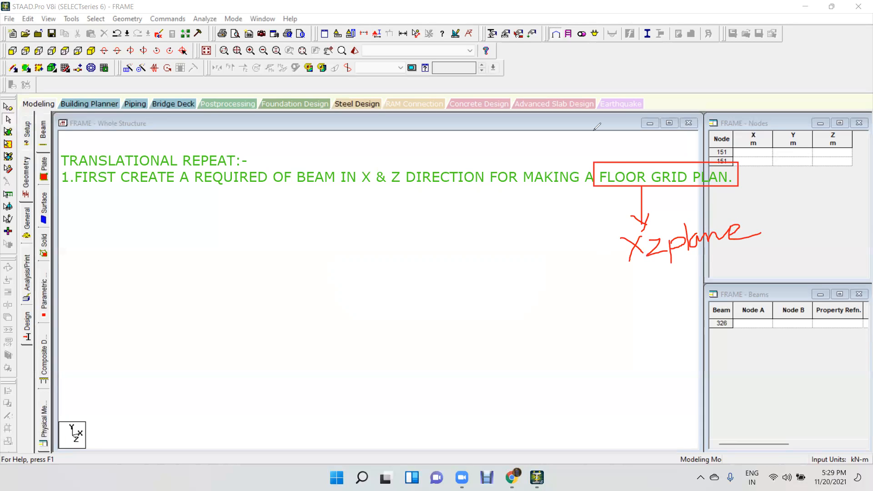
Add the note "2.CREATE A BASEMENT IN A Y DIRECTION WITH -ve VALUE." below the first, widening its text box to one line.
left_click(63, 198)
type("2.CREATE ")
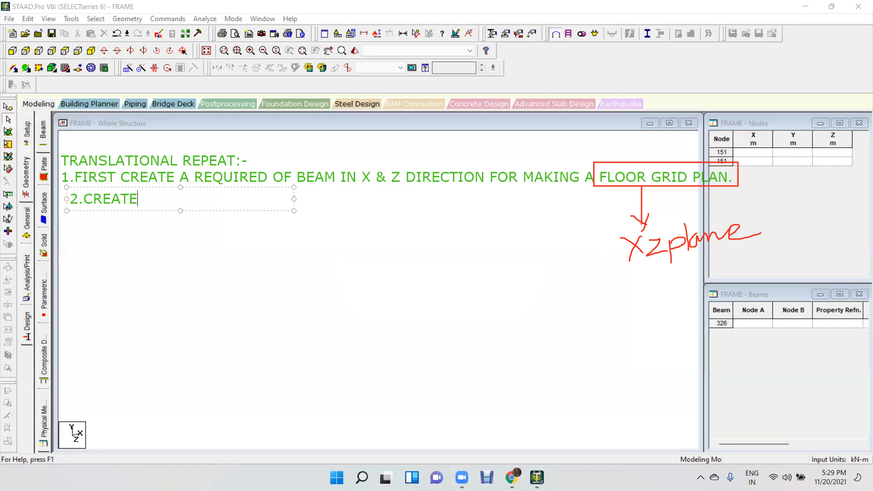
type("A BASEMENT ")
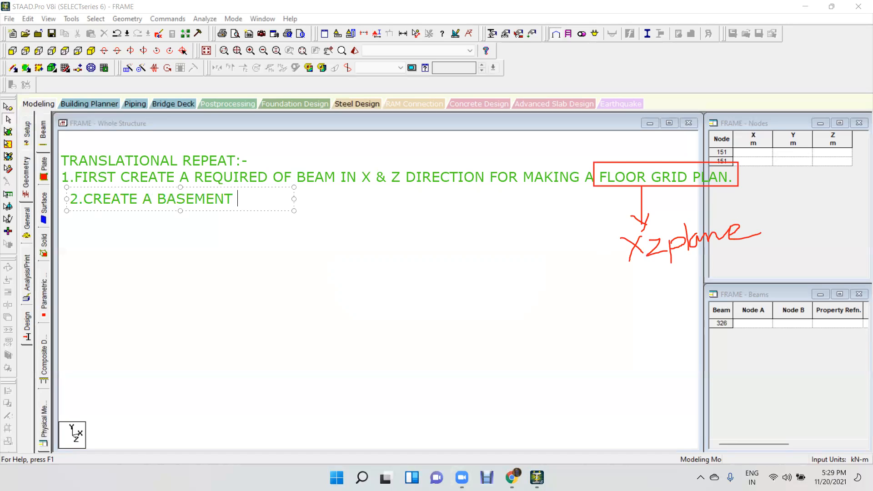
type("IN A Y DIRE")
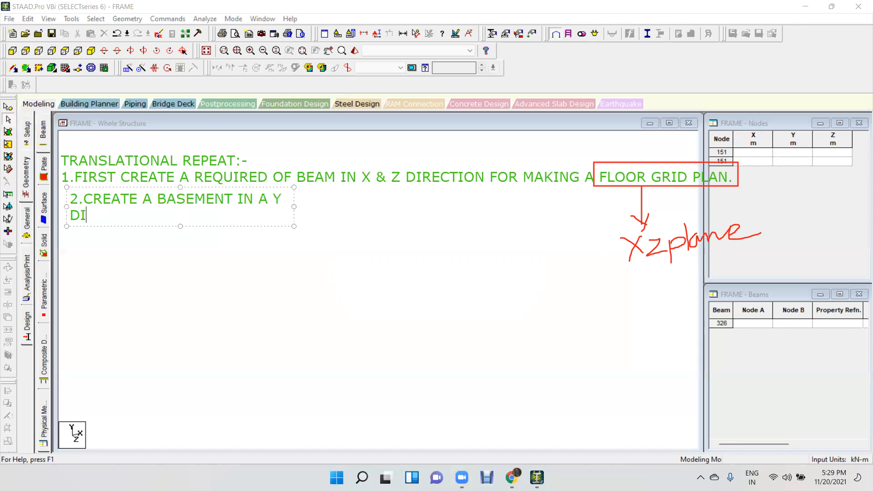
type("CTION WITH ")
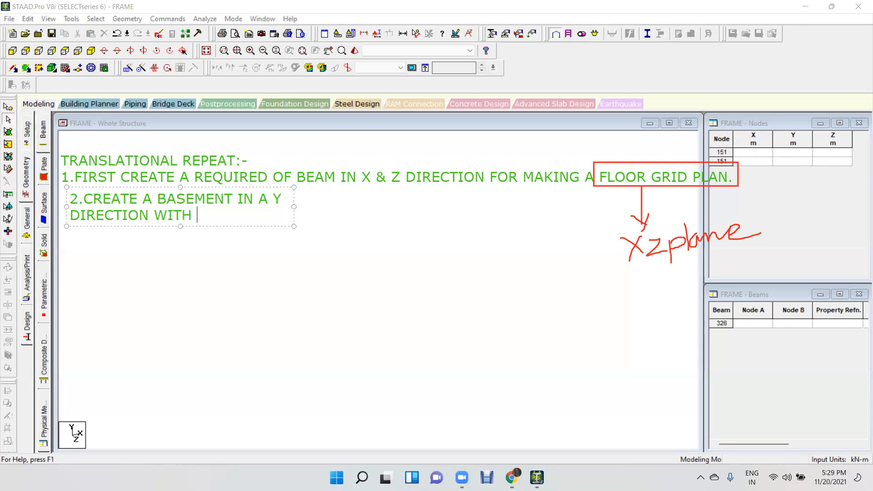
type("-ve VALUE")
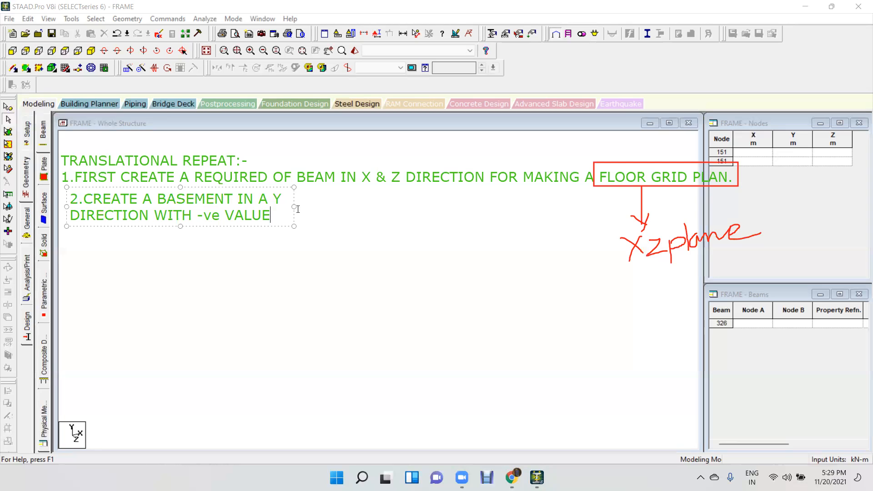
mouse_move(294, 206)
left_mouse_down()
mouse_move(594, 203)
mouse_move(544, 199)
left_mouse_up()
type(".")
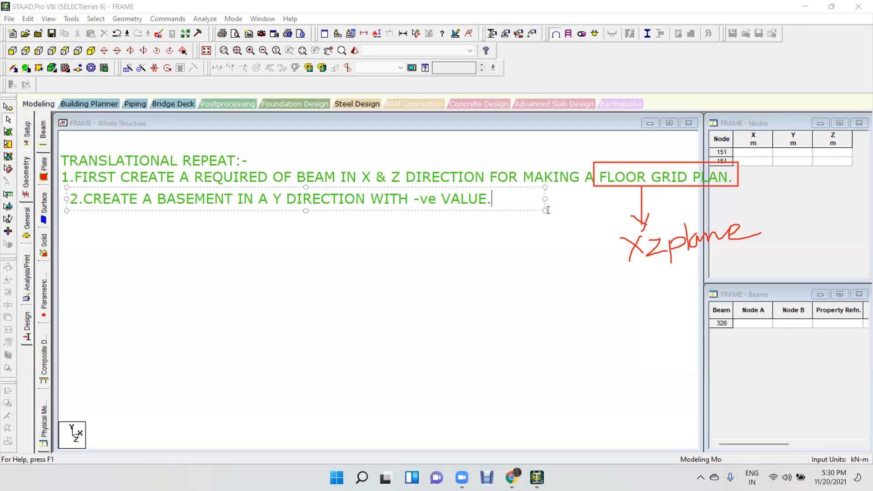
Add the note "2.CREATE A REQUIRED NUMBER OF FLOOR" on a new line below the basement note.
key("Return")
type("2.CREATE A REQUIRED NUMBER OF FLOOR")
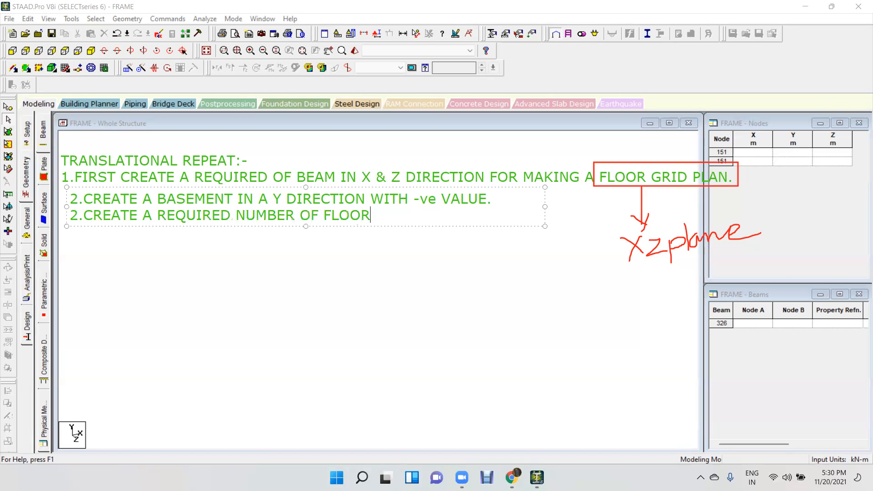
left_click(469, 260)
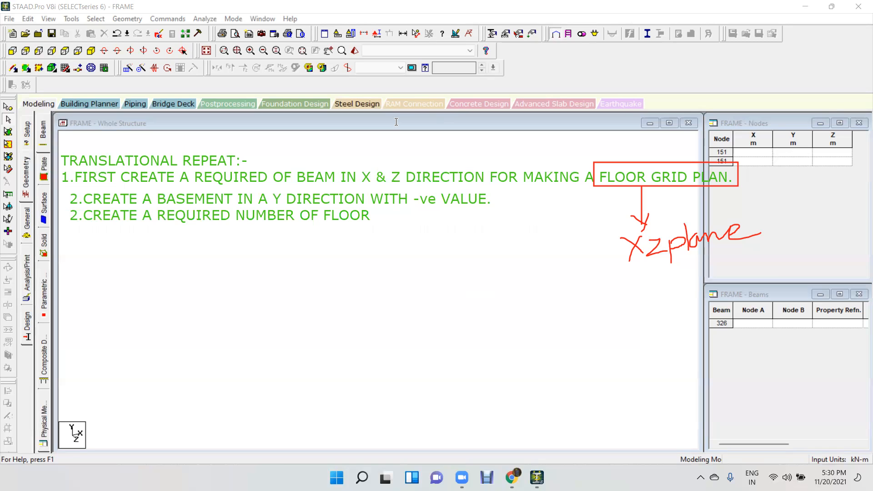
Tick FLOOR GRID PLAN and BASEMENT, circle Y DIRECTION and NUMBER OF FLOOR in red, and clear all annotations from the screen.
left_click_drag(603, 193, 695, 149)
mouse_move(271, 203)
left_mouse_down()
mouse_move(372, 200)
mouse_move(332, 184)
mouse_move(272, 191)
left_mouse_up()
mouse_move(161, 200)
left_mouse_down()
mouse_move(180, 208)
mouse_move(227, 190)
mouse_move(237, 219)
mouse_move(314, 225)
mouse_move(371, 215)
mouse_move(373, 203)
mouse_move(237, 203)
left_mouse_up()
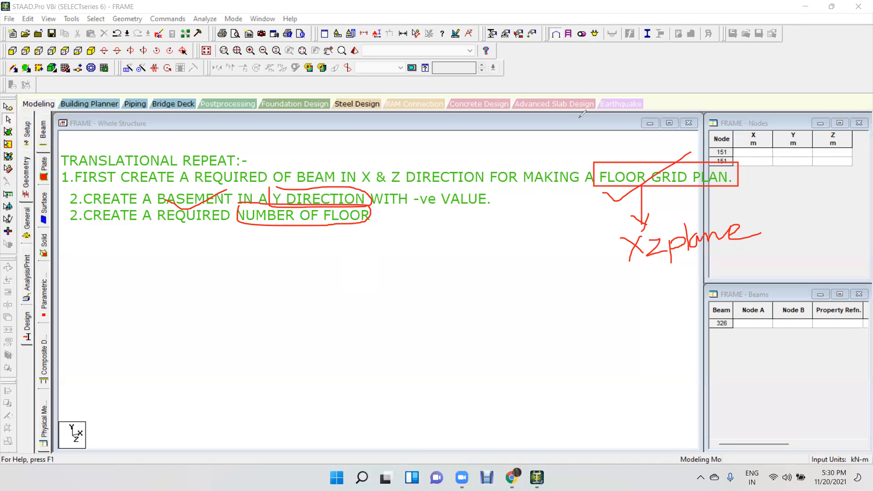
key("e")
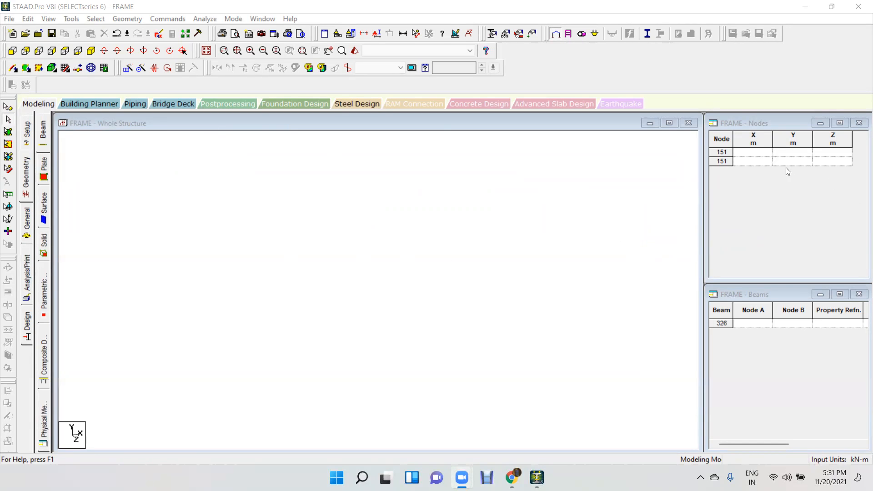
Enter two nodes in the node table, one at X 0 and one at X 3 m, with Y and Z at 0.
left_click(767, 156)
type("0")
key("Tab")
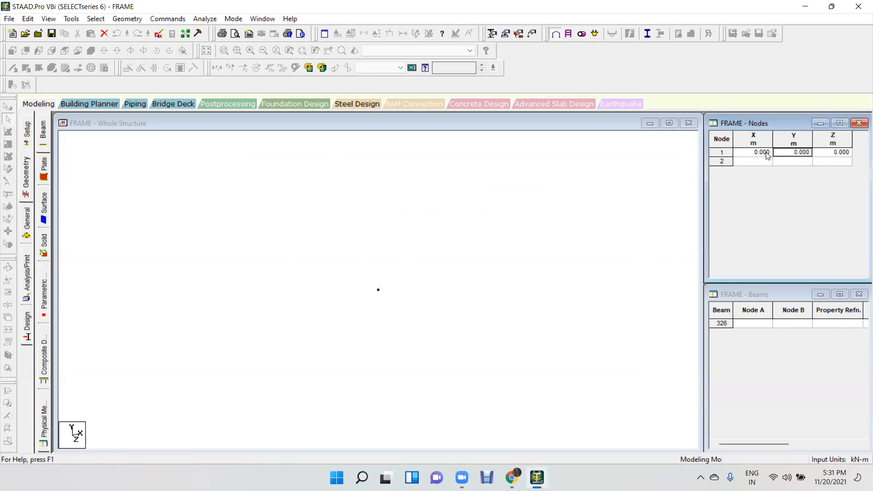
left_click(768, 160)
type("3")
key("Tab")
left_click(347, 239)
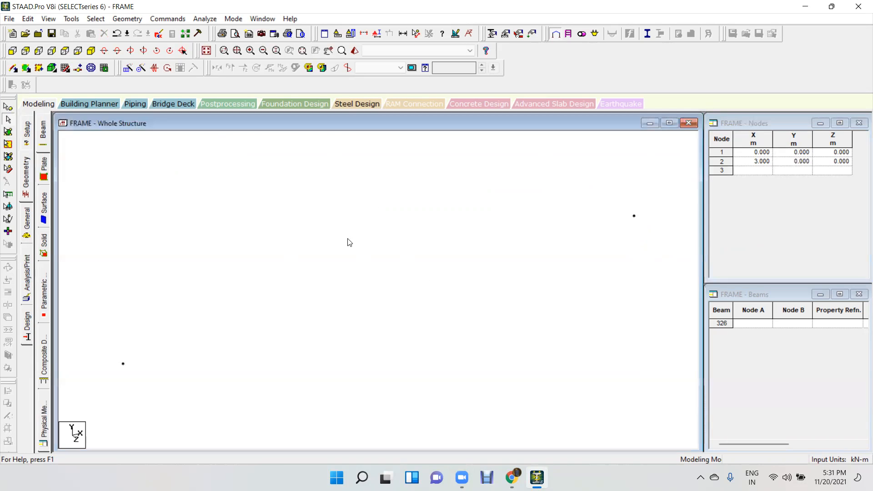
Add a beam from point to point between the two nodes and leave the command.
left_click(119, 20)
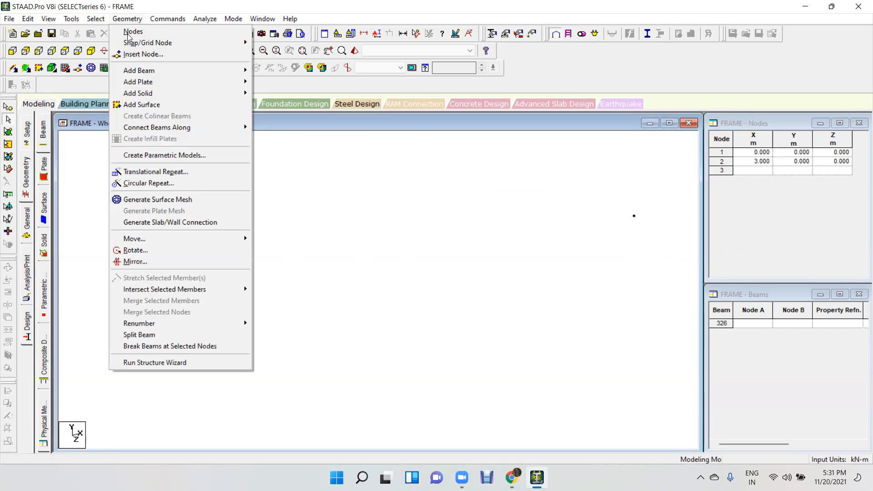
mouse_move(134, 69)
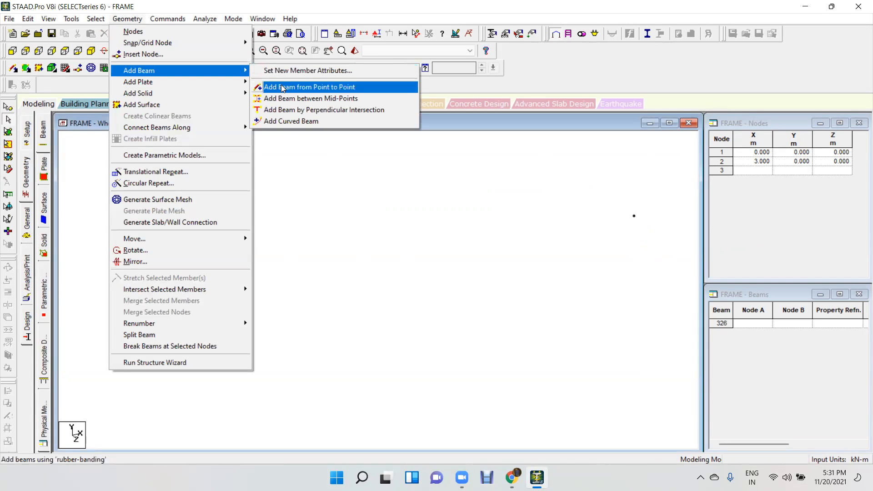
left_click(279, 86)
left_click(123, 363)
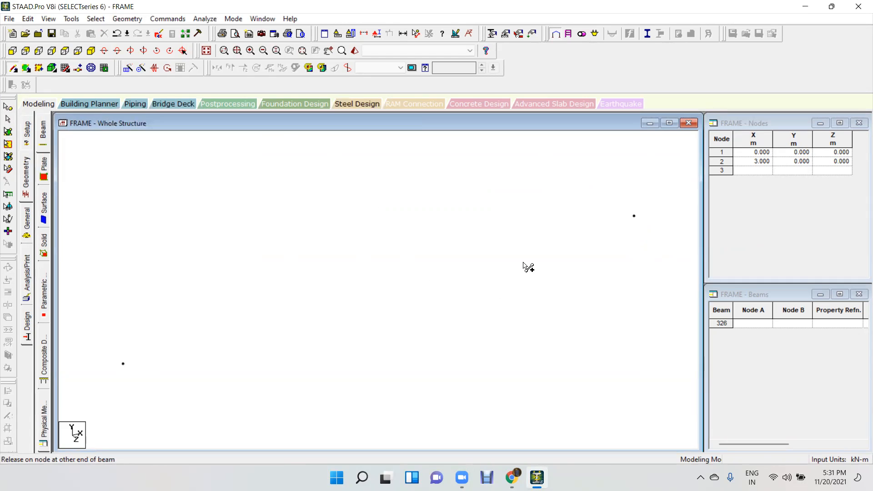
left_click(634, 216)
key("Escape")
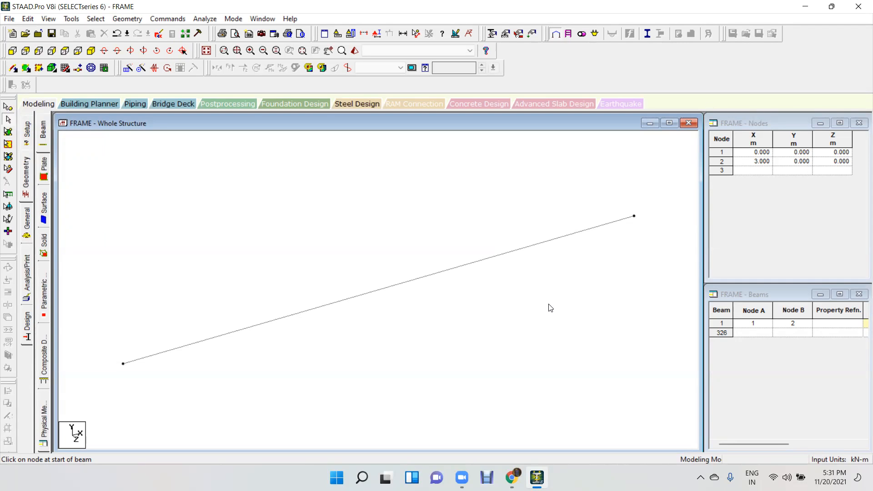
Repeat the beam with Translational Repeat in global X, using 3 steps of 3 m with Link Steps on, and deselect it.
left_click(437, 279)
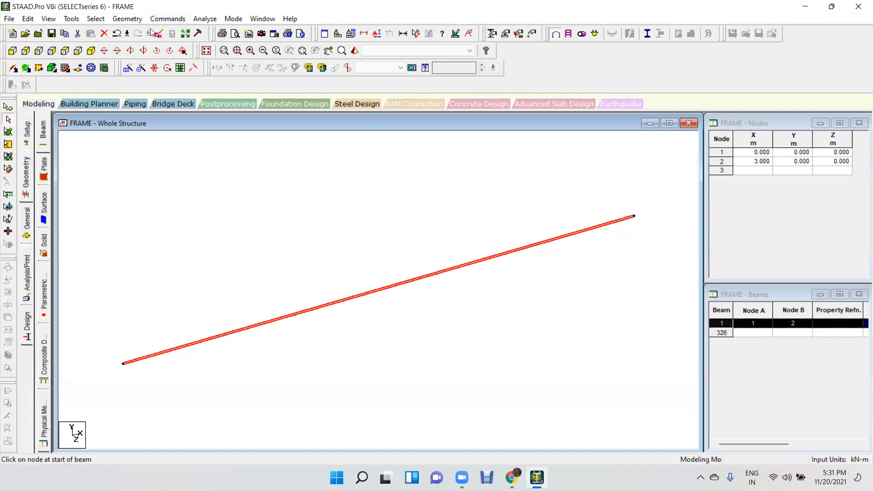
left_click(128, 19)
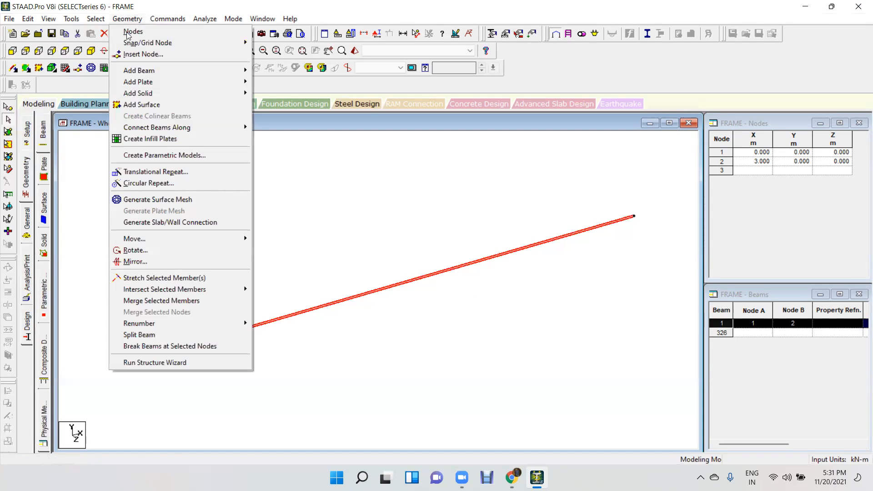
left_click(158, 176)
left_click_drag(382, 168, 175, 76)
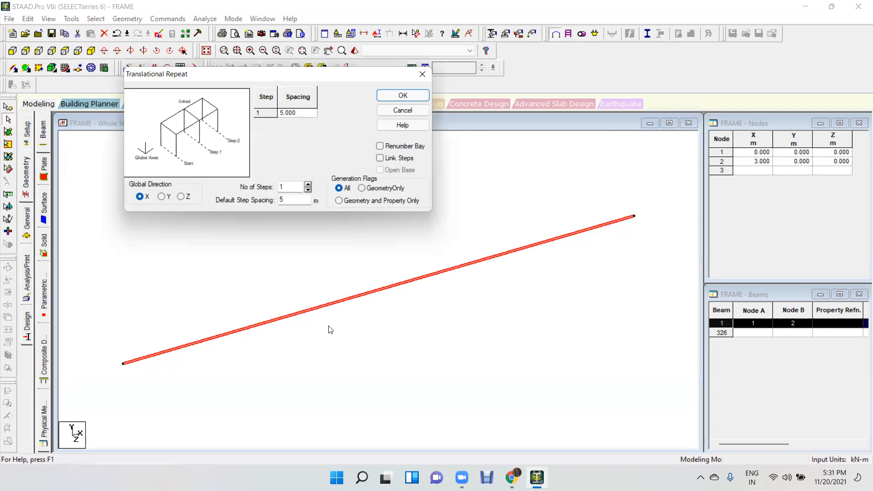
double_click(296, 186)
type("3")
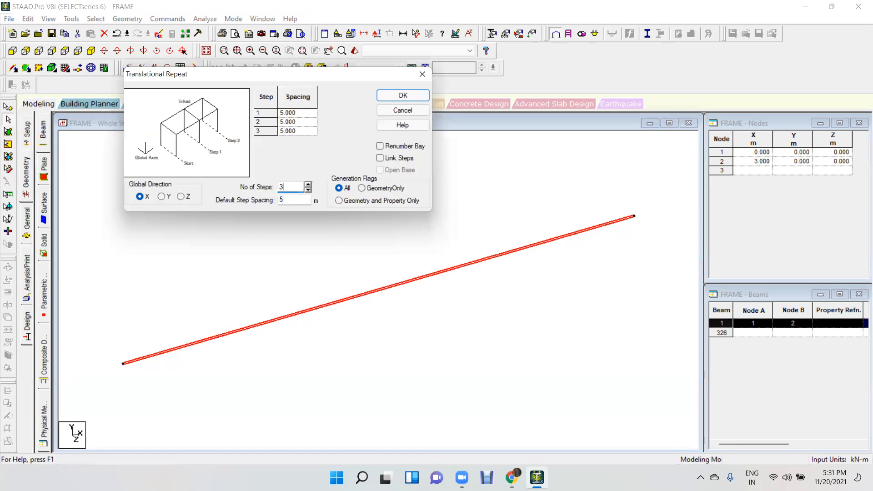
double_click(293, 202)
type("3")
left_click(380, 158)
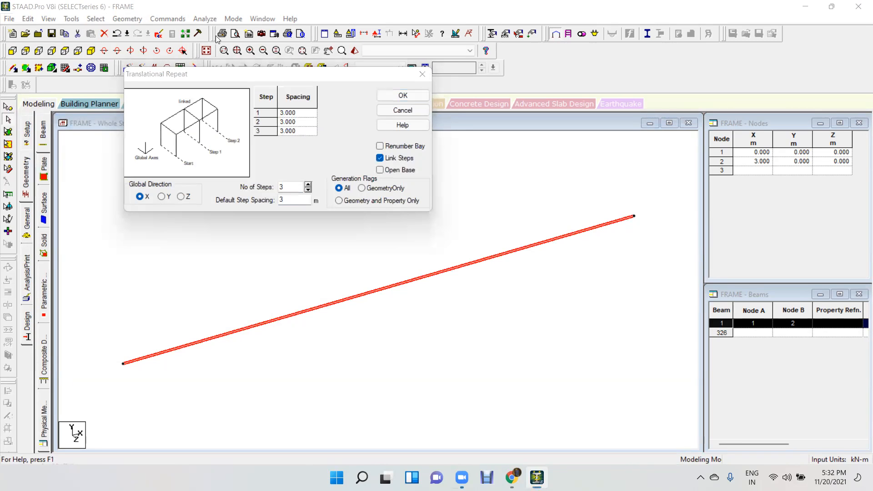
left_click(400, 94)
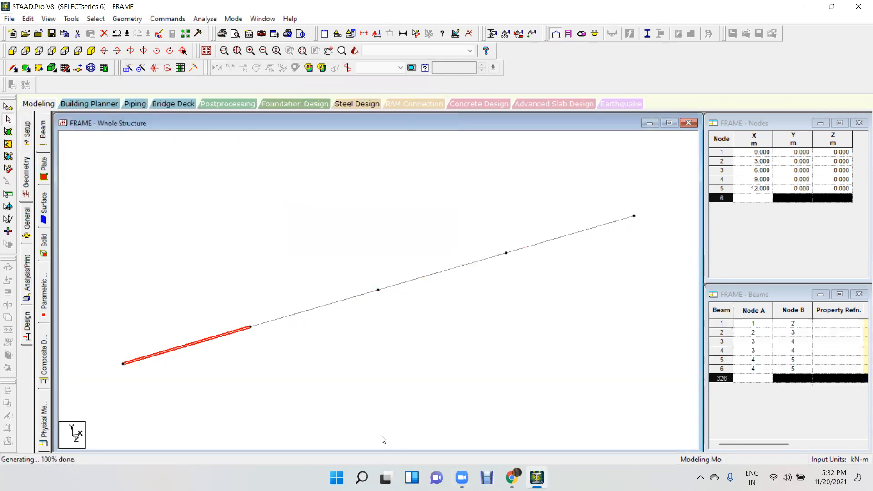
left_click(459, 378)
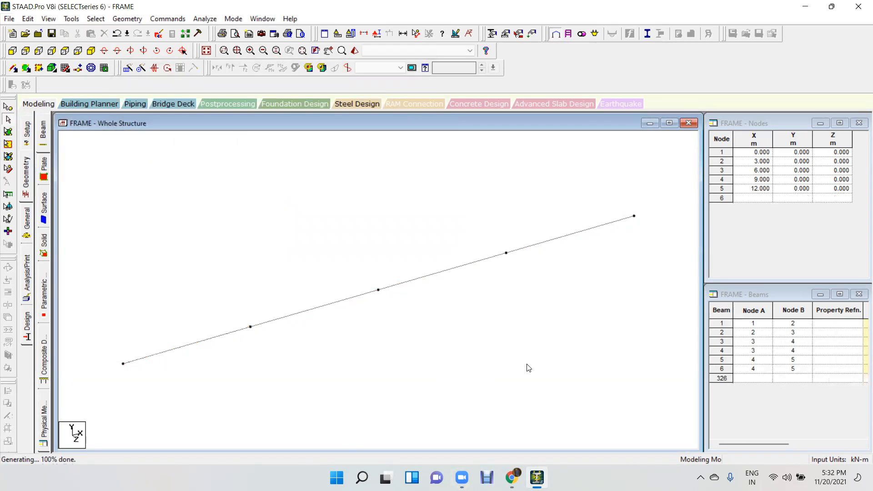
Select the whole line of beams and repeat it in global Z with 4 linked steps of 3 m.
left_click_drag(674, 195, 80, 378)
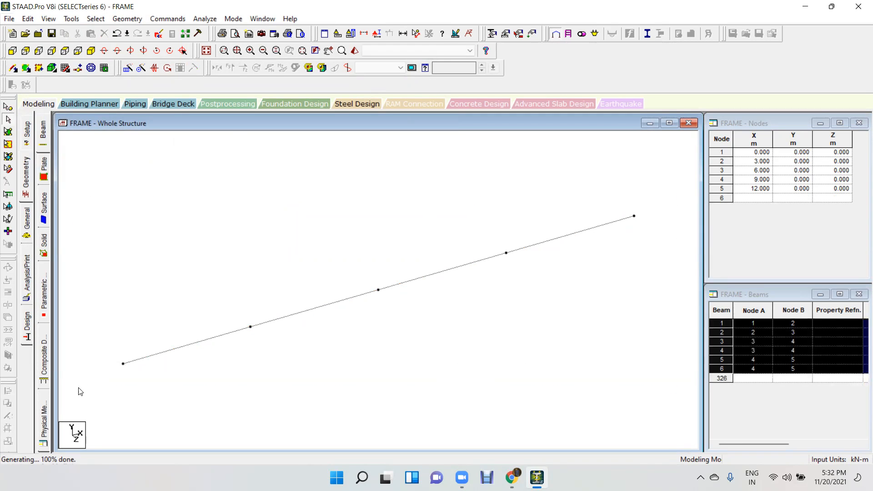
left_click(129, 68)
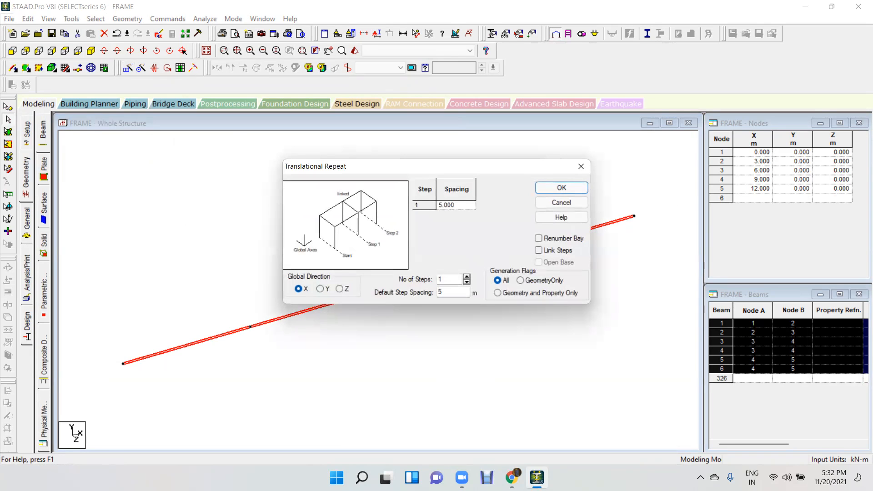
left_click(339, 289)
left_click_drag(446, 278, 401, 302)
type("4")
type("3")
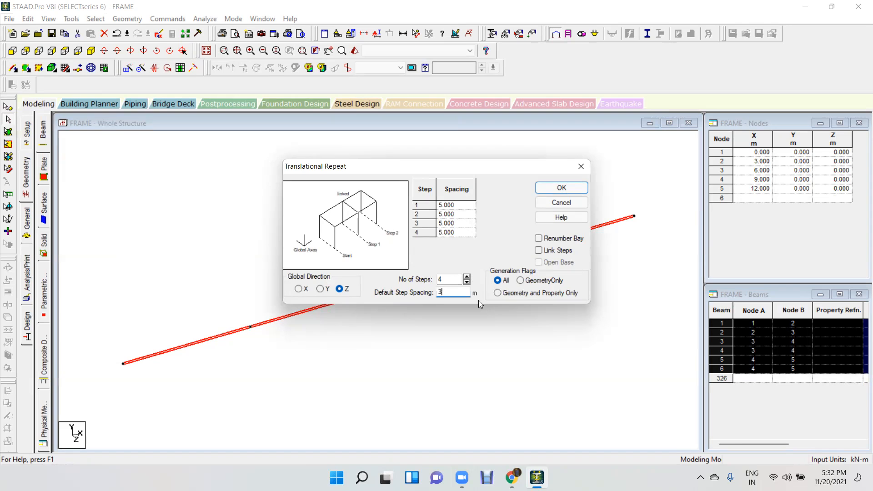
left_click(551, 251)
left_click(569, 187)
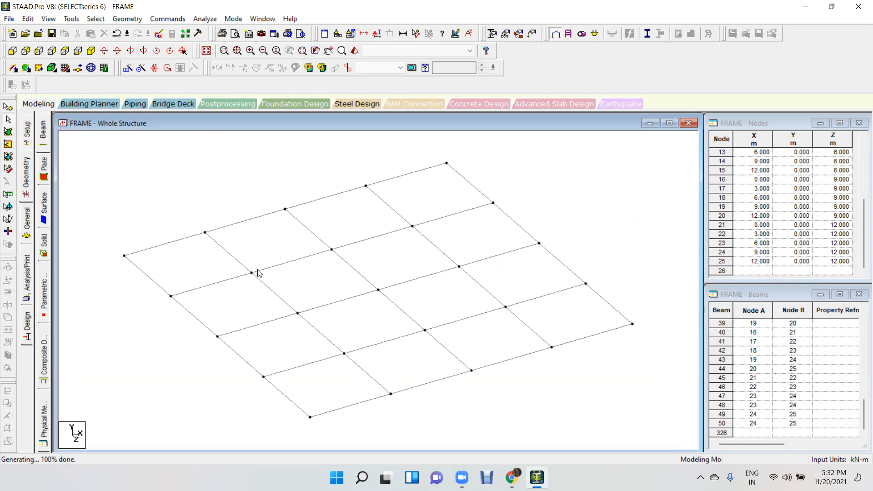
Select all nodes of the floor grid and repeat them in global Y with one linked step of -3 m for basement columns.
scroll(307, 281, "down", 1)
scroll(309, 283, "down", 1)
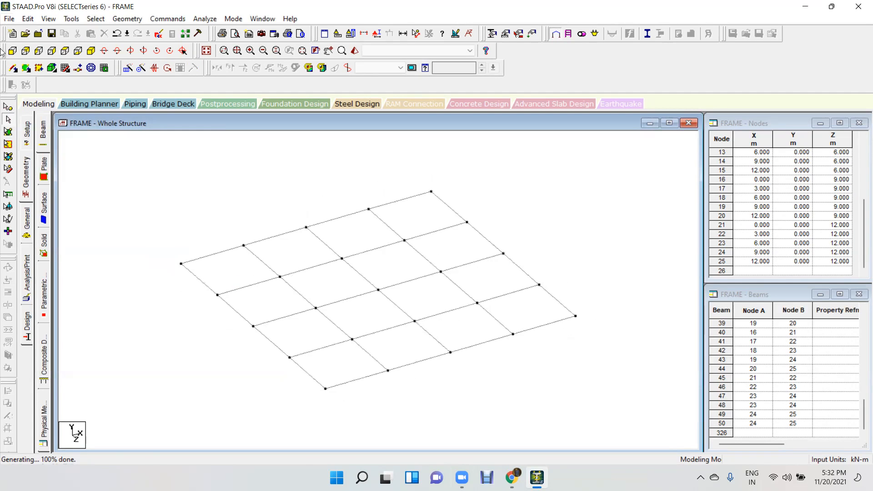
left_click(8, 108)
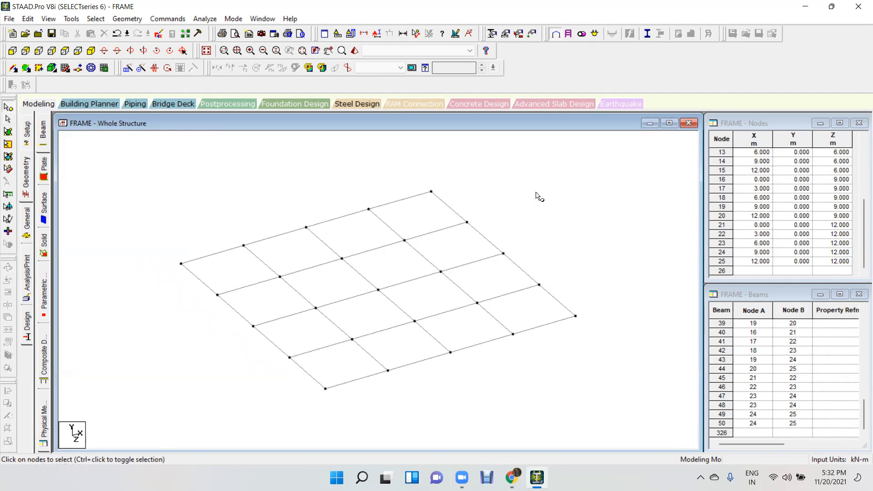
left_click_drag(639, 167, 162, 424)
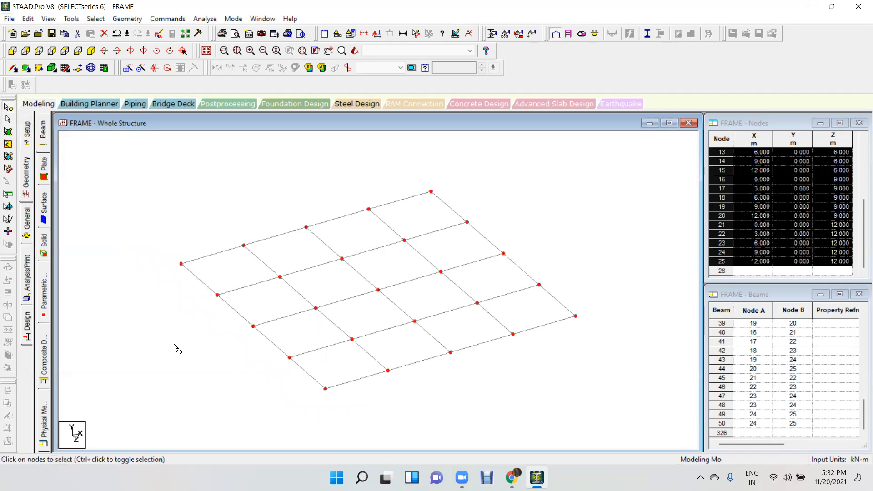
left_click(127, 68)
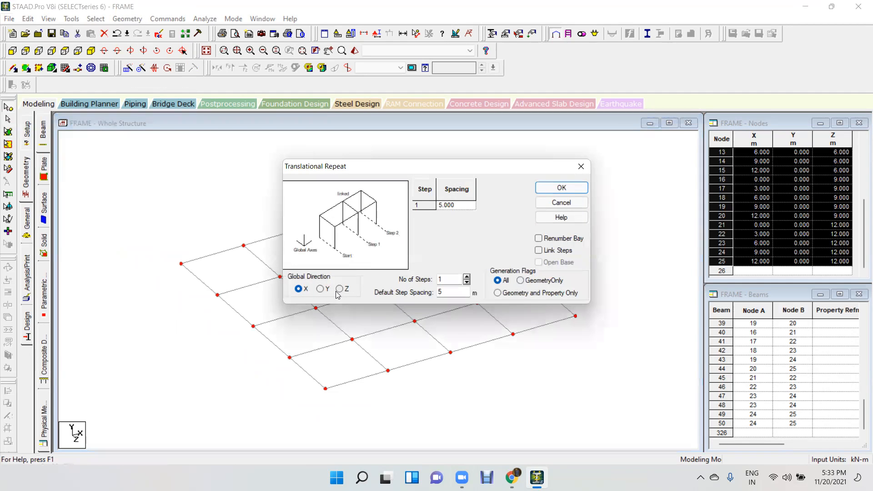
left_click(321, 289)
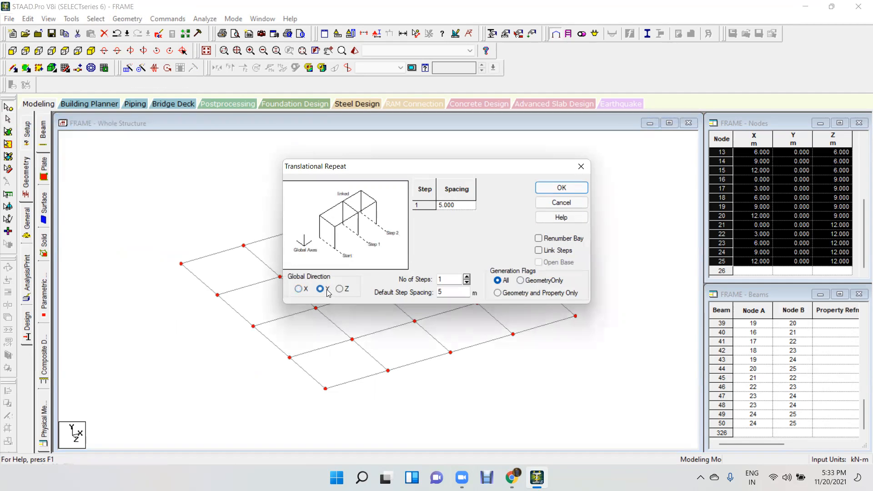
double_click(446, 291)
type("-3")
left_click(562, 252)
left_click(562, 188)
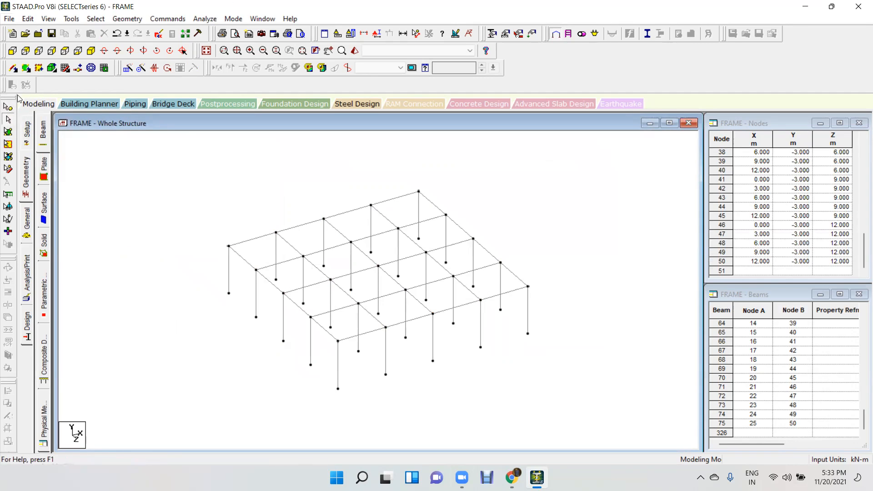
Select only the floor grid beams and repeat them in global Y with 4 linked steps of 3 m, accepting the auto save.
left_click(13, 53)
left_click_drag(658, 217, 138, 250)
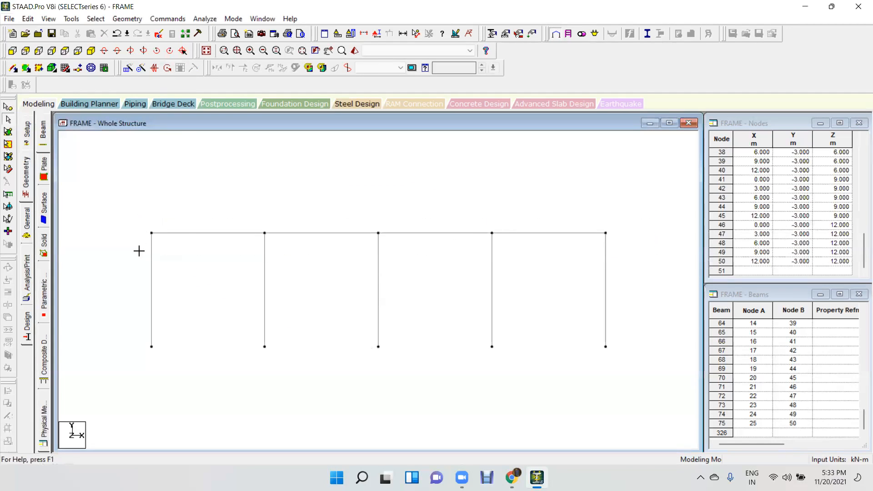
left_click(206, 51)
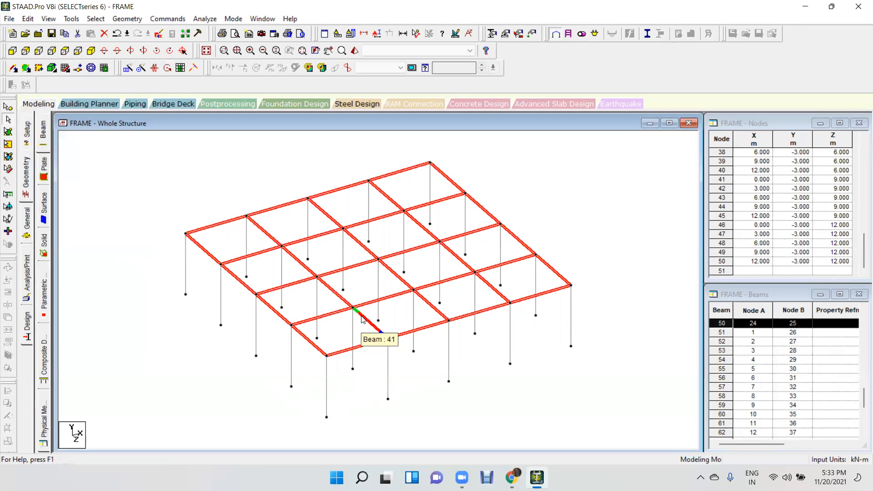
left_click(128, 68)
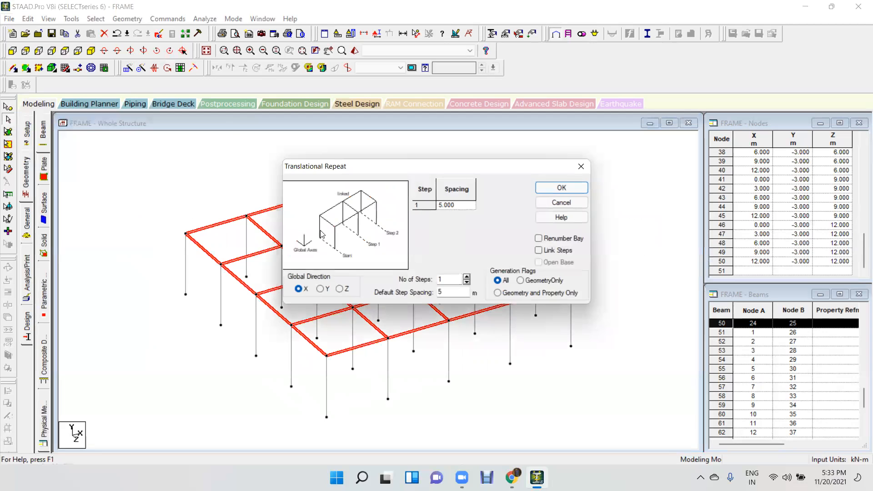
left_click(320, 289)
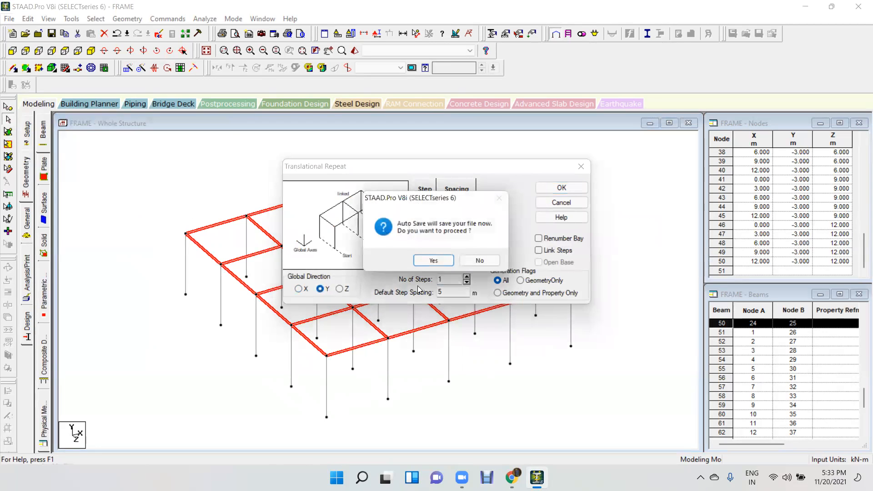
left_click(436, 262)
left_click(366, 253)
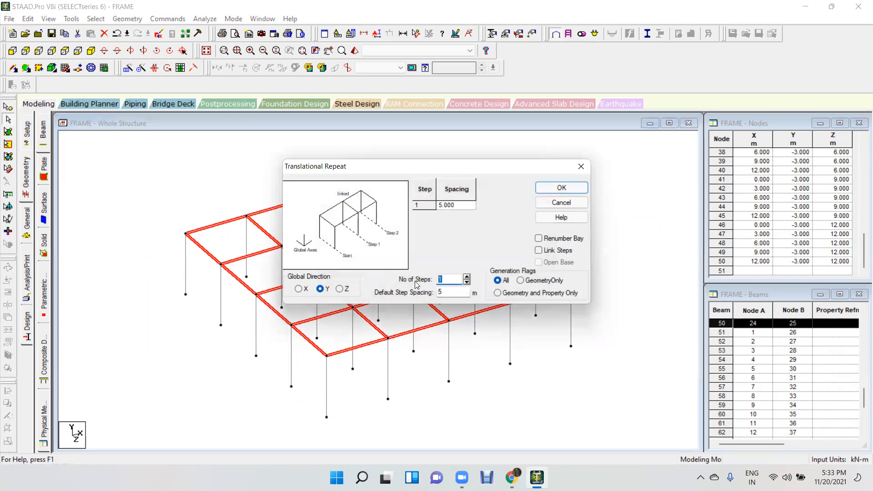
type("4")
key("Tab")
type("3")
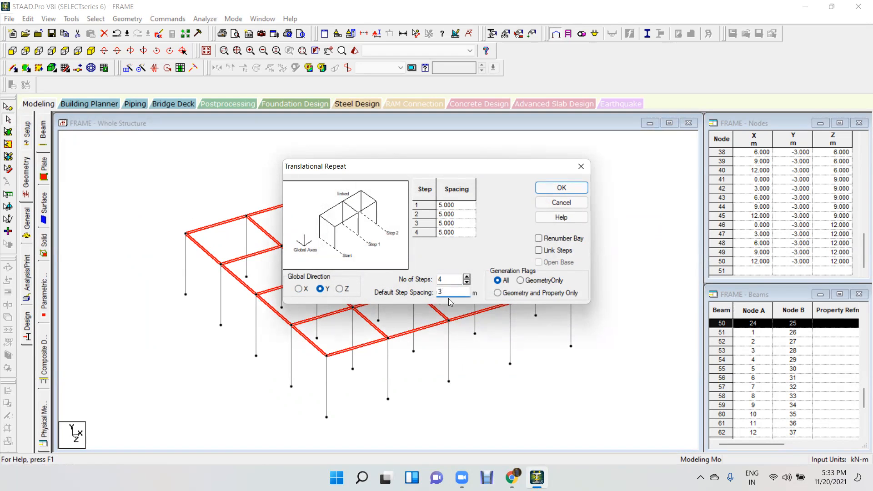
left_click(546, 252)
left_click(561, 188)
left_click(568, 242)
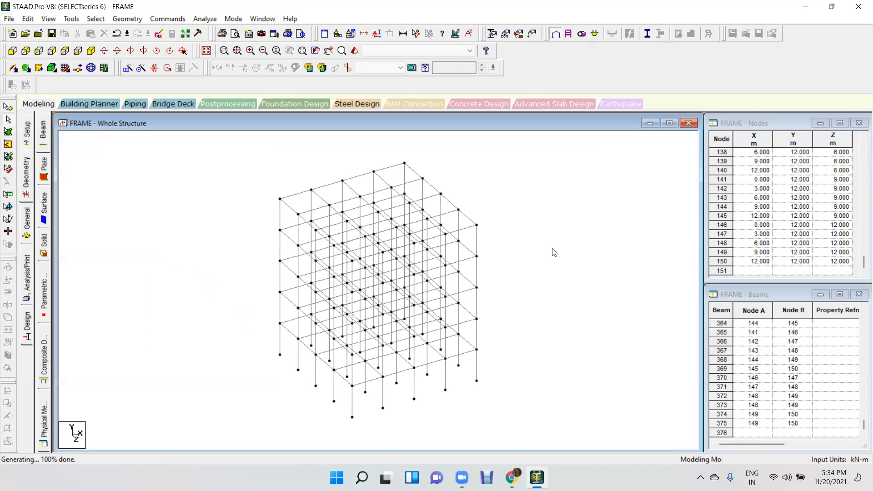
Select the entire frame and delete it together with the nodes left without attached elements.
left_click_drag(518, 150, 270, 316)
left_click_drag(224, 421, 226, 426)
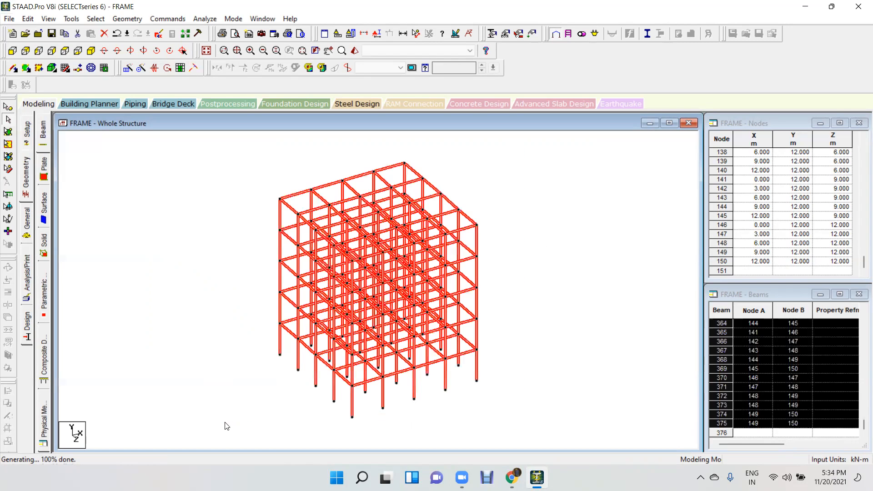
key("Delete")
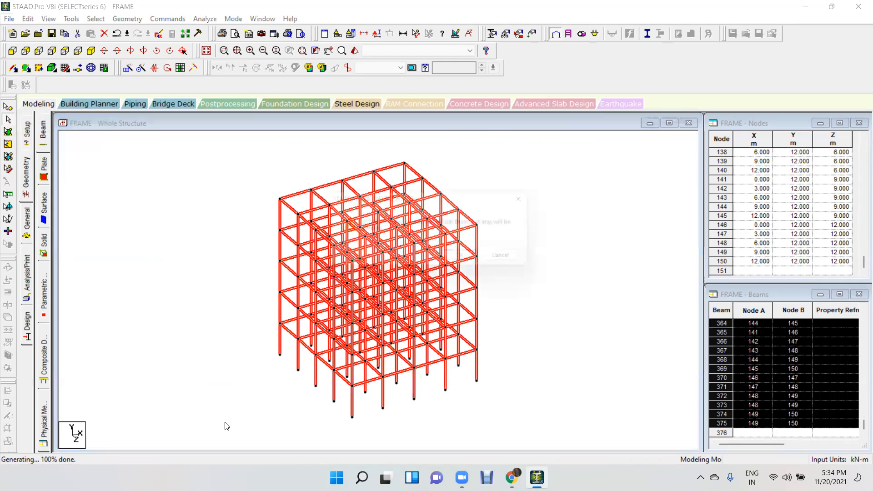
key("Return")
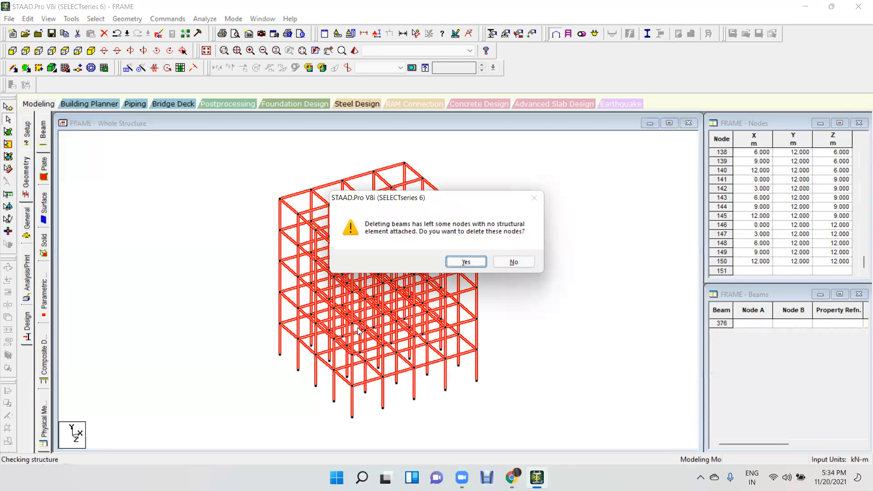
left_click(465, 265)
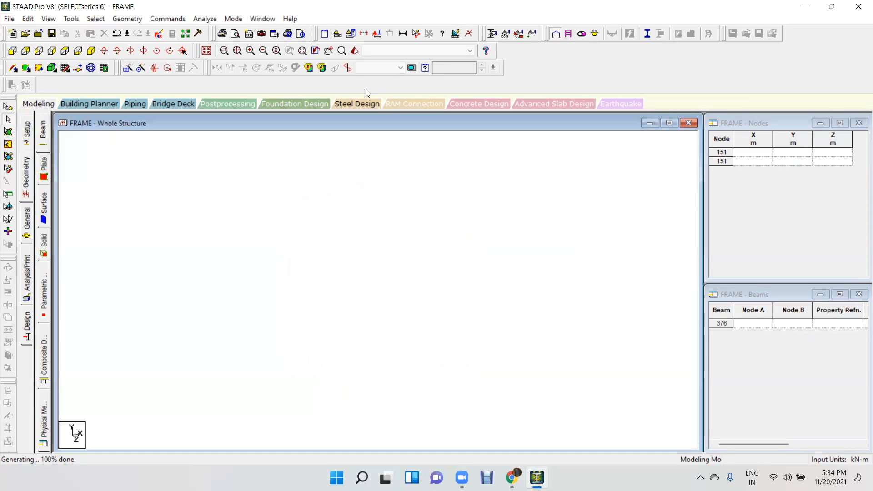
Start placing snap nodes and beams, and set the plane of the default linear grid to X-Z.
left_click(114, 20)
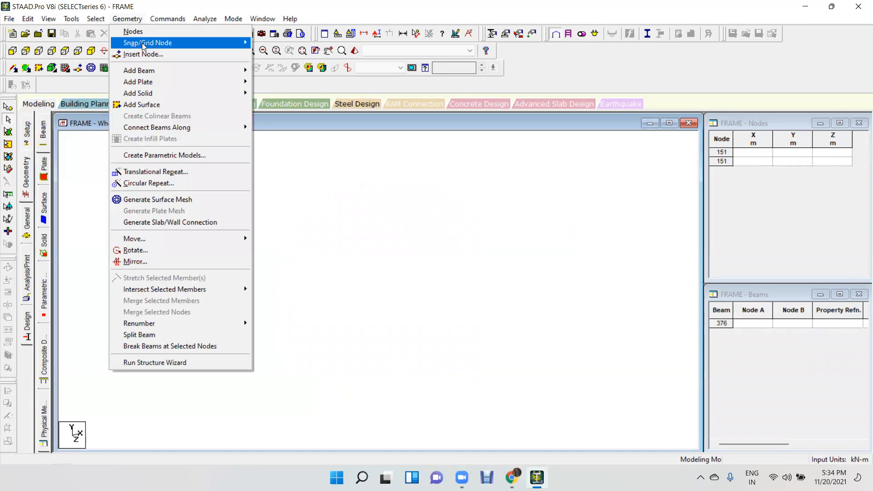
mouse_move(143, 44)
left_click(272, 43)
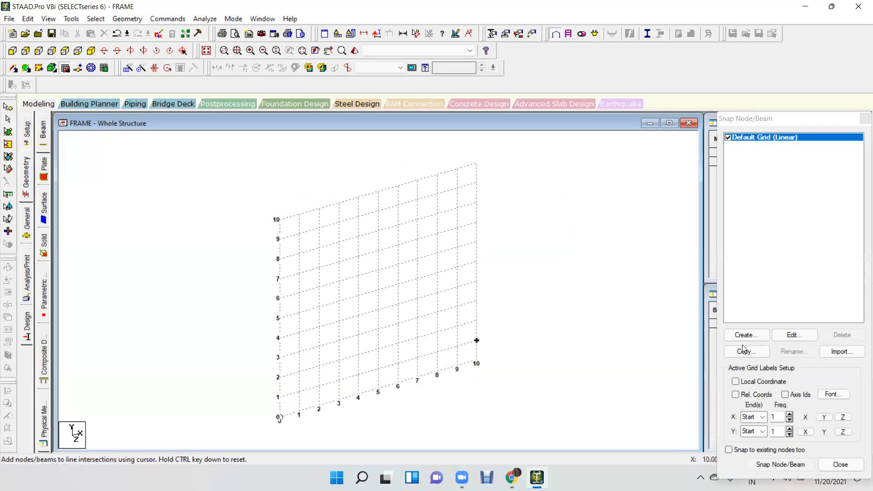
left_click(794, 336)
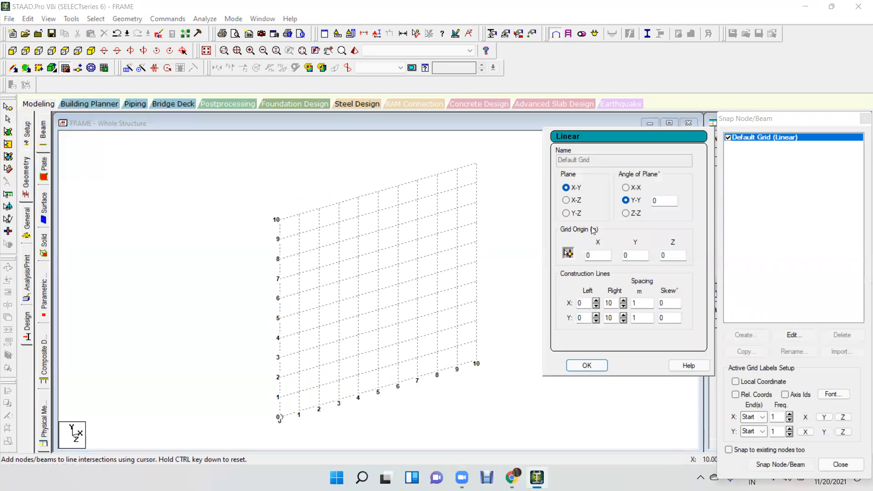
left_click(574, 202)
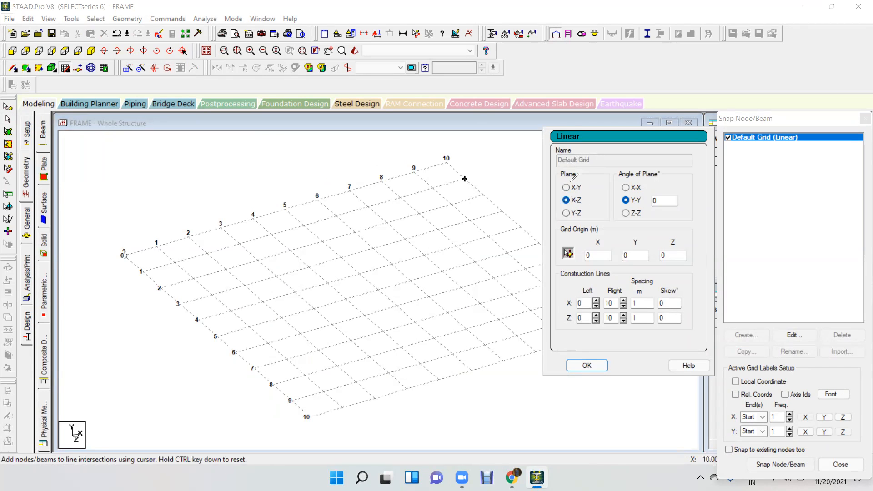
left_click_drag(560, 188, 600, 180)
mouse_move(572, 206)
left_mouse_down()
mouse_move(591, 196)
mouse_move(585, 209)
left_mouse_up()
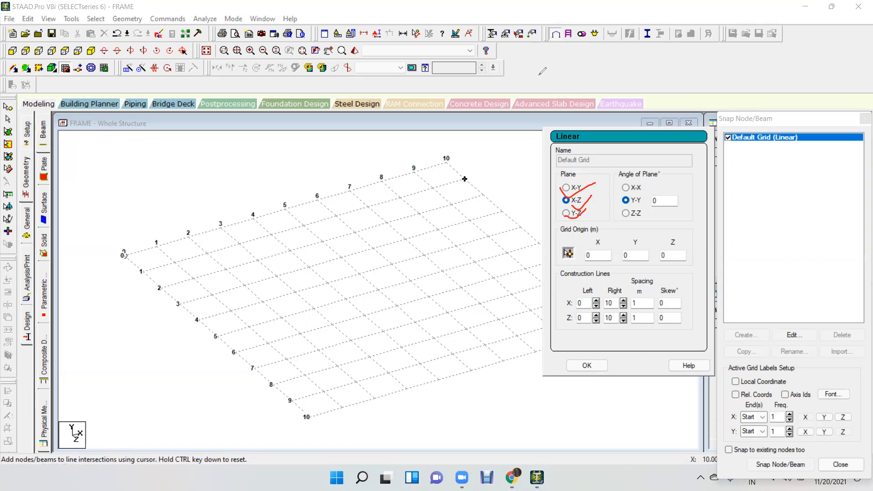
left_click(520, 76)
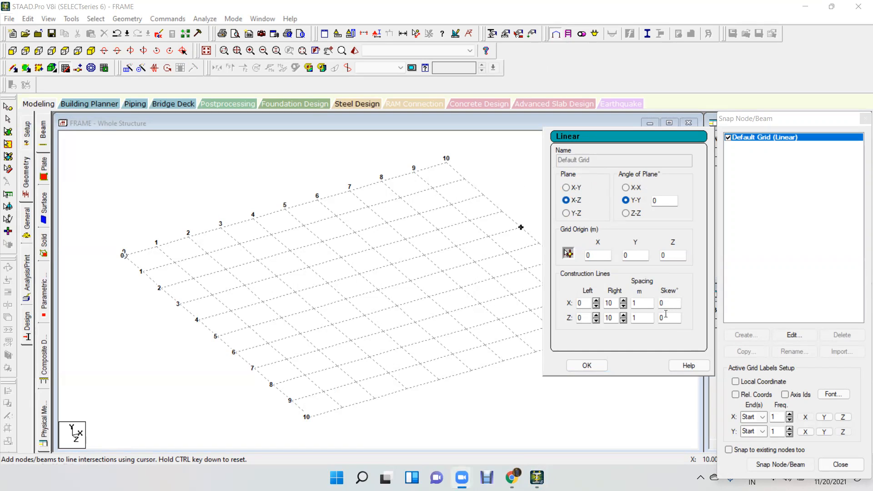
Extend the default grid to 12 construction lines in both X and Z, keeping the 1 m spacing.
left_click(617, 306)
type("12")
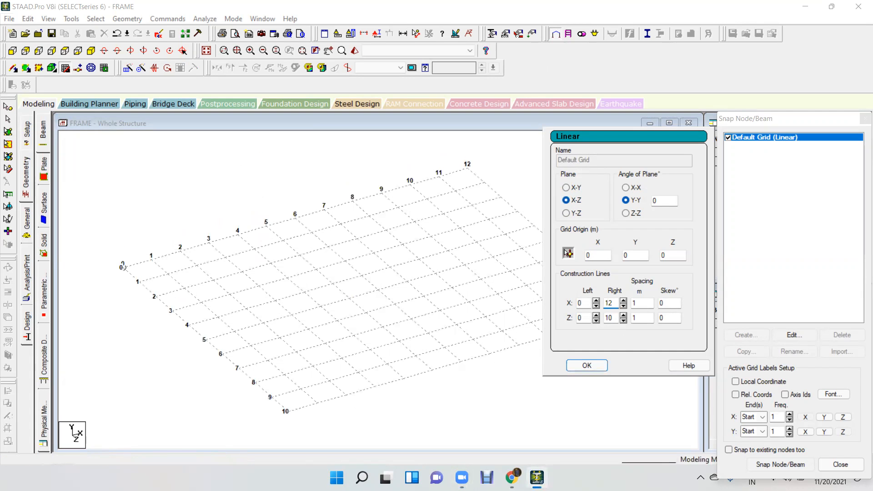
left_click(615, 318)
type("12")
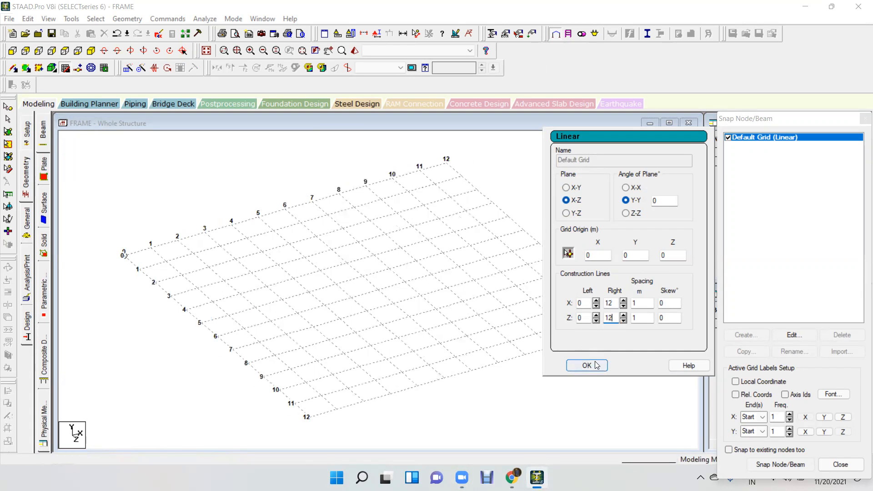
left_click(598, 365)
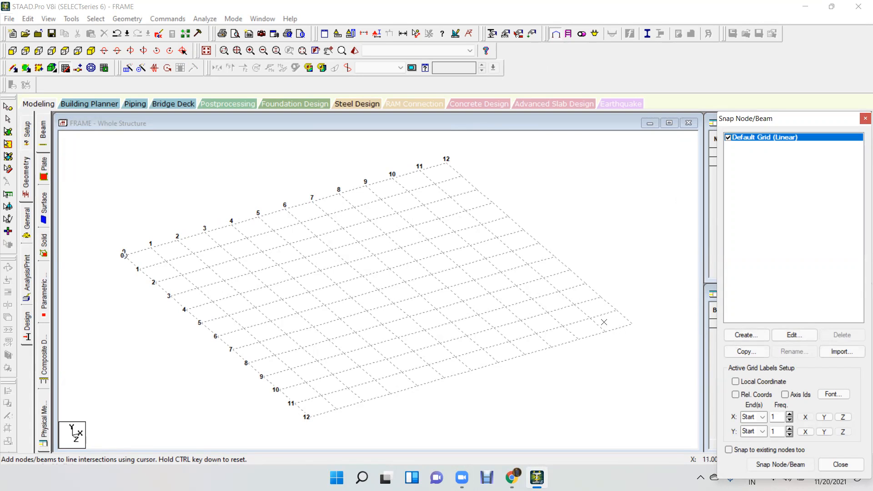
In plan, draw connected 3 m beams from the origin along Z = 0 to X = 12, then along X = 12 to Z = 12.
left_click(65, 53)
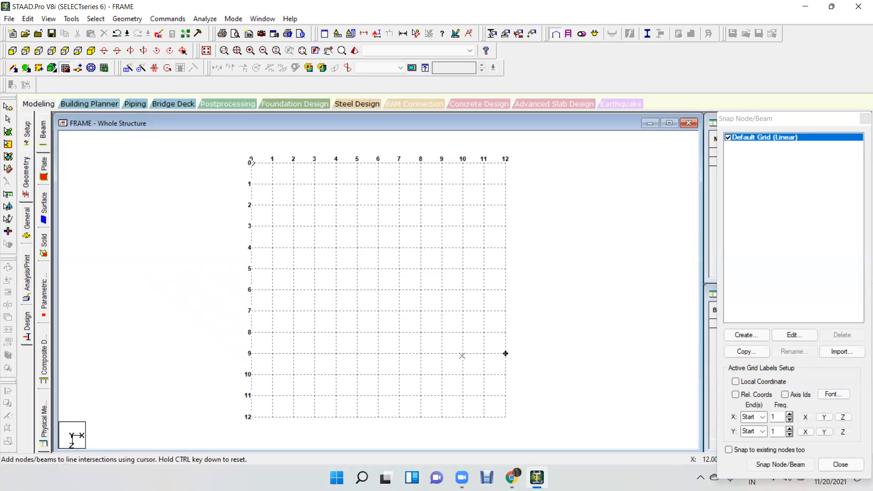
left_click(251, 162)
left_click(314, 162)
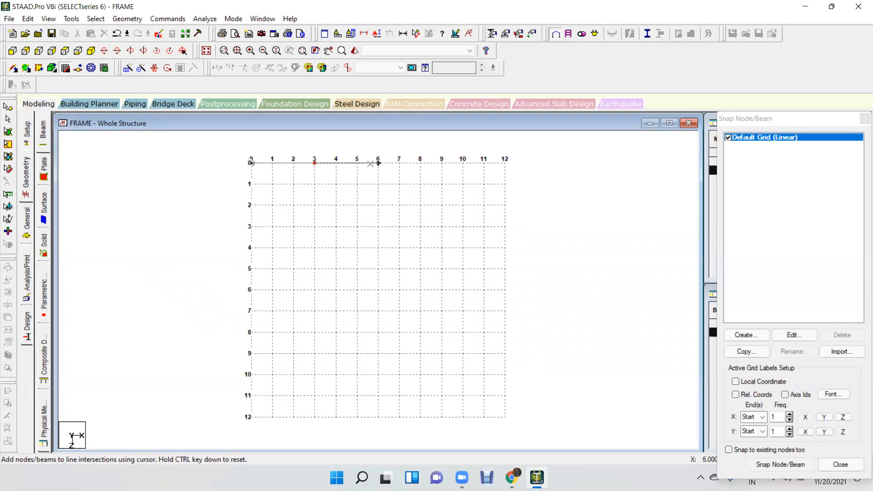
left_click(377, 163)
left_click(442, 162)
left_click(505, 162)
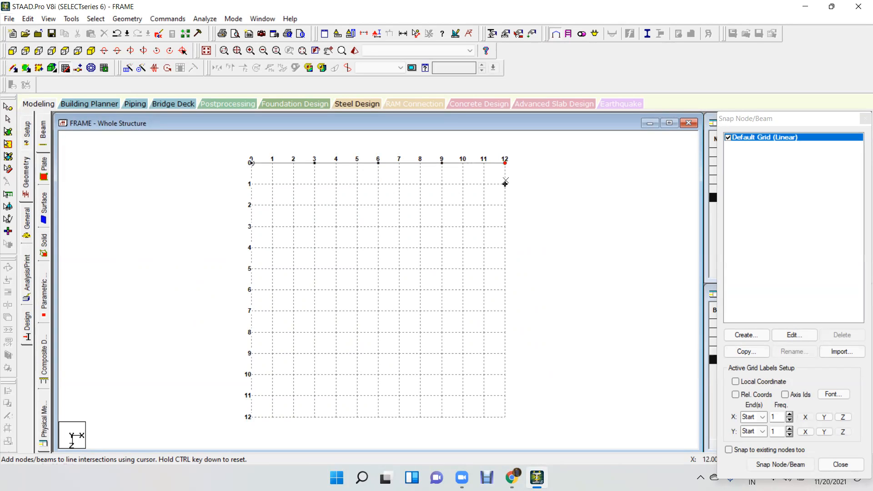
left_click(505, 226)
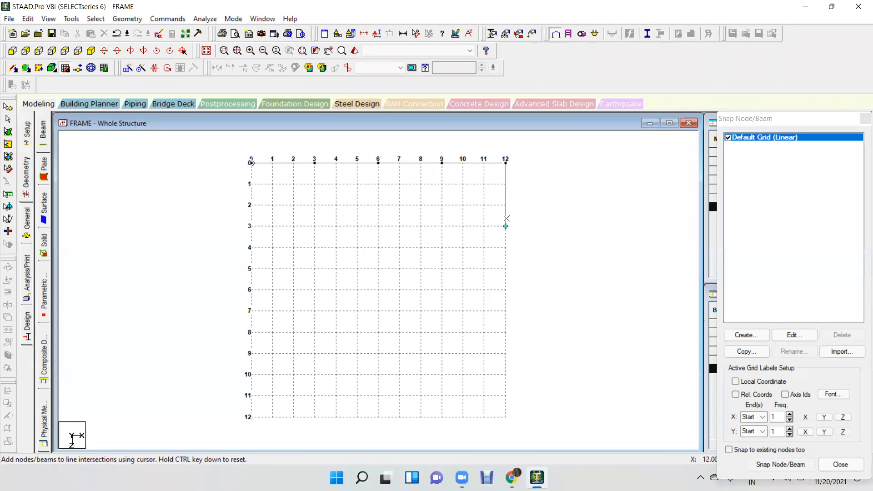
left_click(505, 290)
left_click(501, 358)
left_click(503, 414)
Close the 12 m square perimeter with 3 m beams along Z = 12 and back along X = 0 to the origin.
left_click(445, 412)
left_click(377, 412)
left_click(315, 413)
left_click(251, 413)
left_click(254, 356)
left_click(251, 291)
left_click(250, 230)
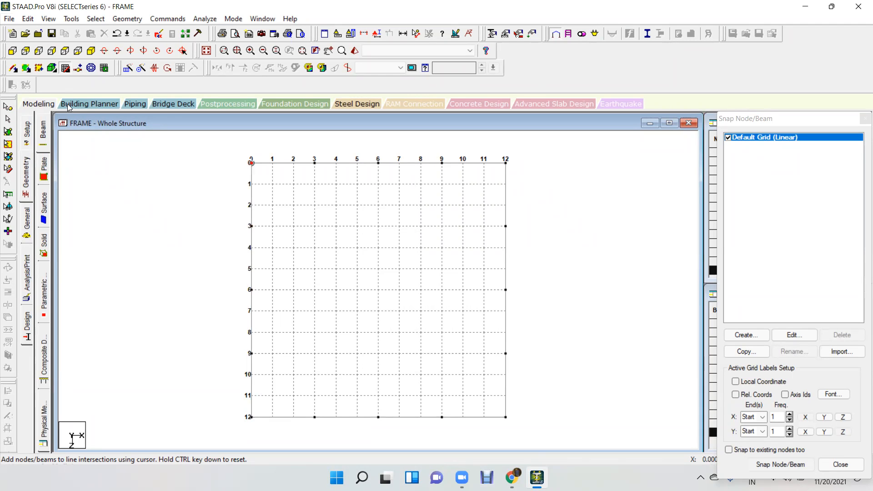
left_click(66, 69)
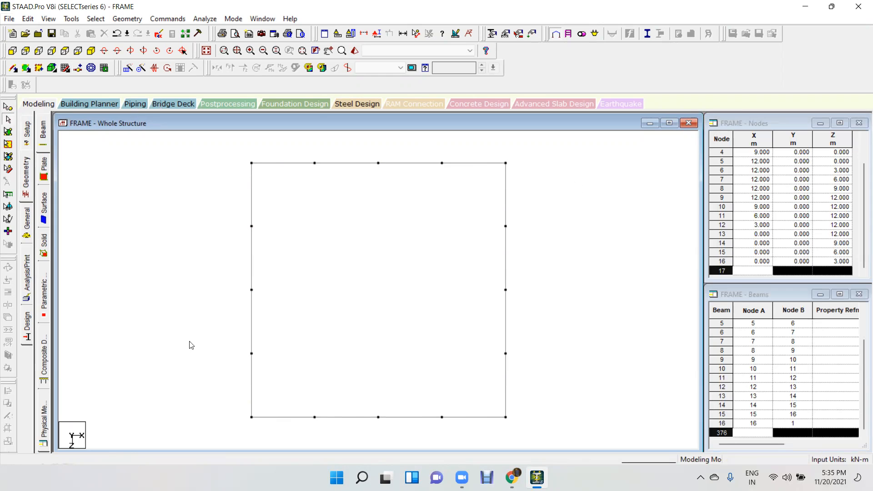
Draw an interior line of 3 m beams along Z = 3 from X = 0 to X = 12.
left_click(66, 69)
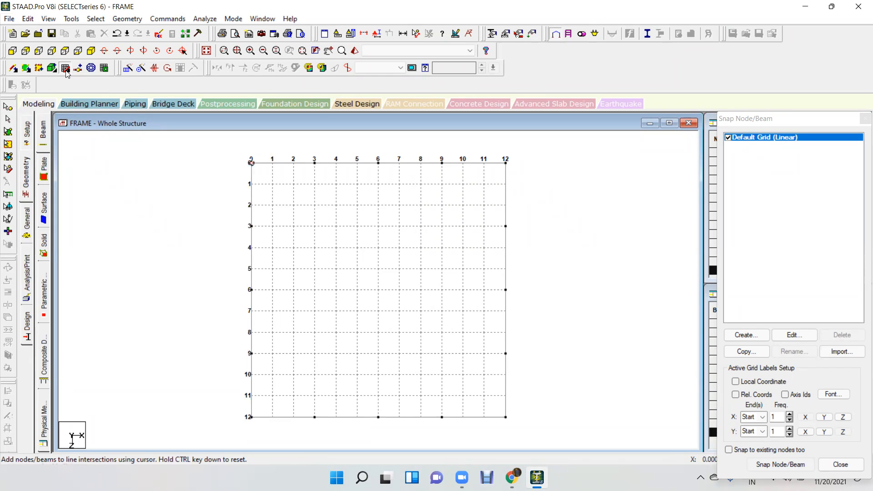
left_click(252, 226)
left_click(315, 226)
left_click(378, 226)
left_click(442, 226)
left_click(521, 224)
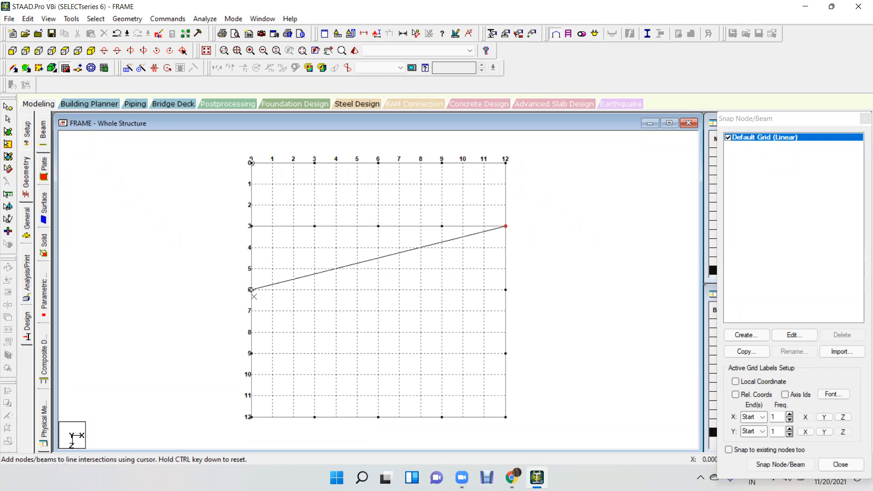
left_click(65, 72)
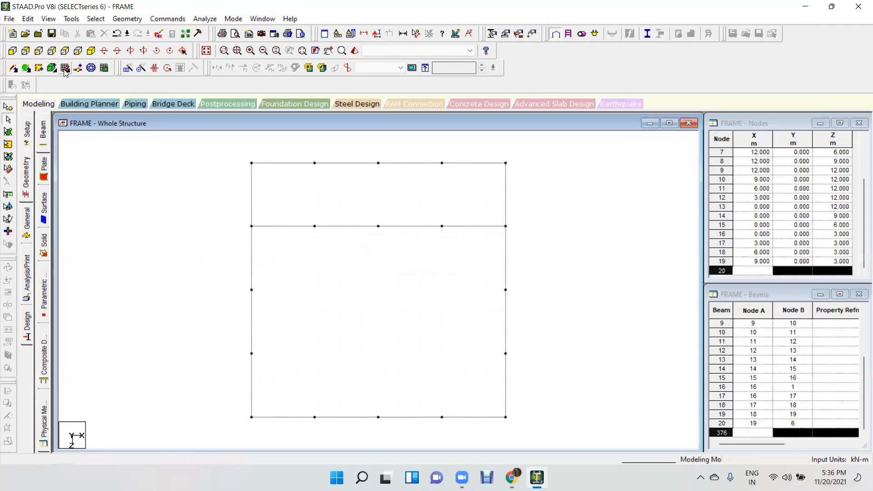
Draw an interior line of 3 m beams along Z = 6 across the full width of the grid.
left_click(66, 71)
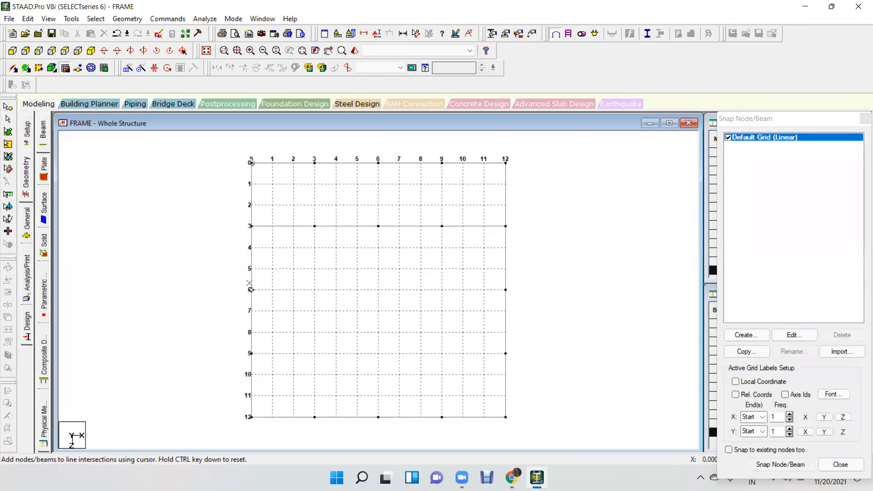
left_click(251, 290)
left_click(378, 290)
left_click(506, 289)
left_click(65, 68)
Draw an interior line of 3 m beams along Z = 9 across the full width of the grid.
left_click(65, 68)
left_click(251, 353)
left_click(377, 353)
left_click(506, 354)
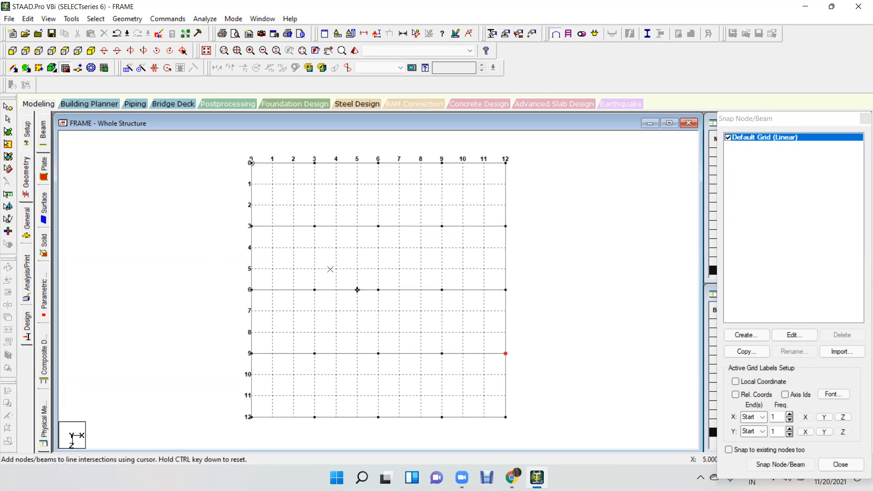
left_click(65, 68)
Draw cross beams along X = 3 from Z = 0 to Z = 12 through the interior nodes.
left_click(65, 68)
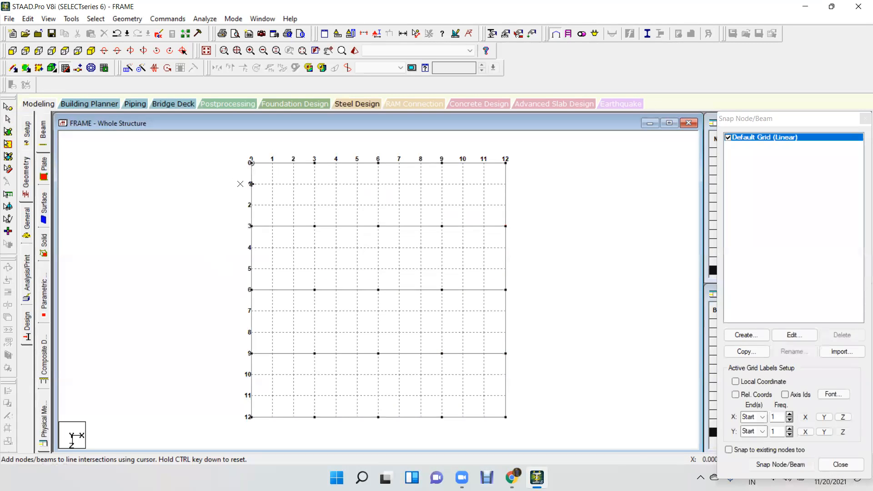
left_click(320, 160)
left_click(314, 290)
left_click(315, 417)
left_click(65, 68)
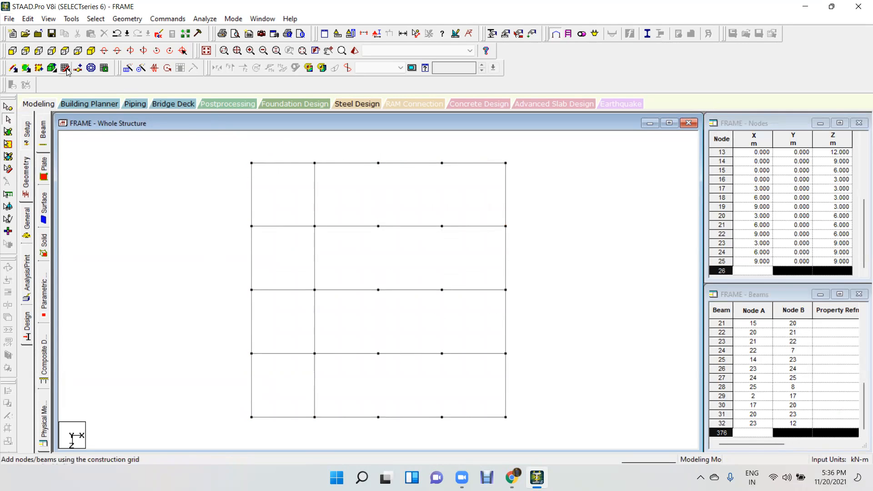
Draw cross beams along X = 6 from Z = 0 to Z = 12 through the interior nodes.
left_click(65, 68)
left_click(378, 163)
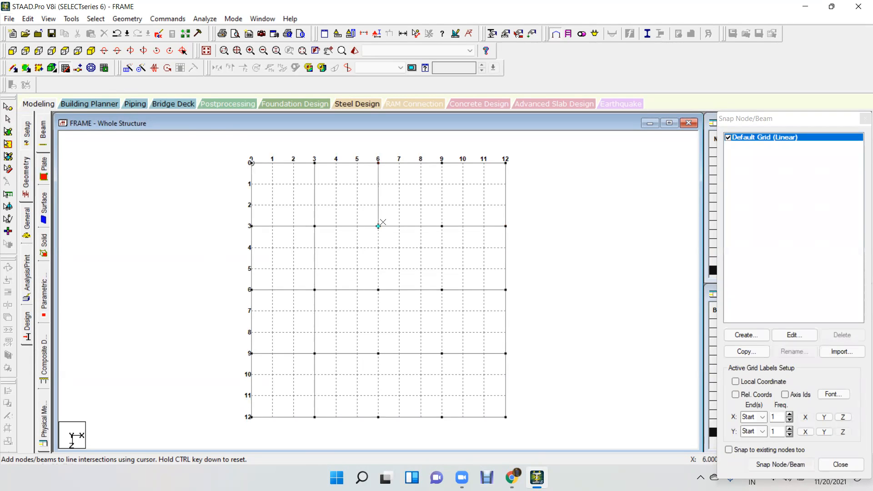
left_click(378, 353)
left_click(378, 417)
left_click(66, 69)
Draw cross beams along X = 9 from Z = 0 to Z = 12, close the snap grid and show the isometric view.
left_click(443, 180)
left_click(442, 290)
left_click(442, 417)
left_click(865, 118)
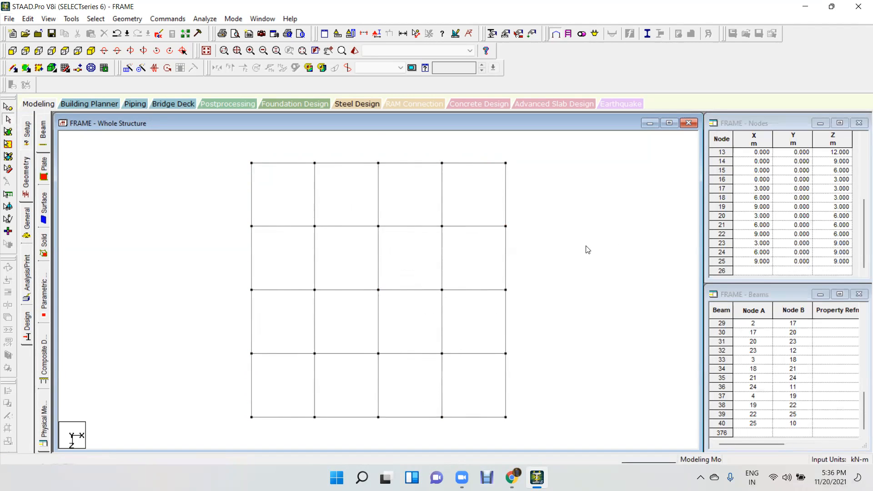
left_click(206, 51)
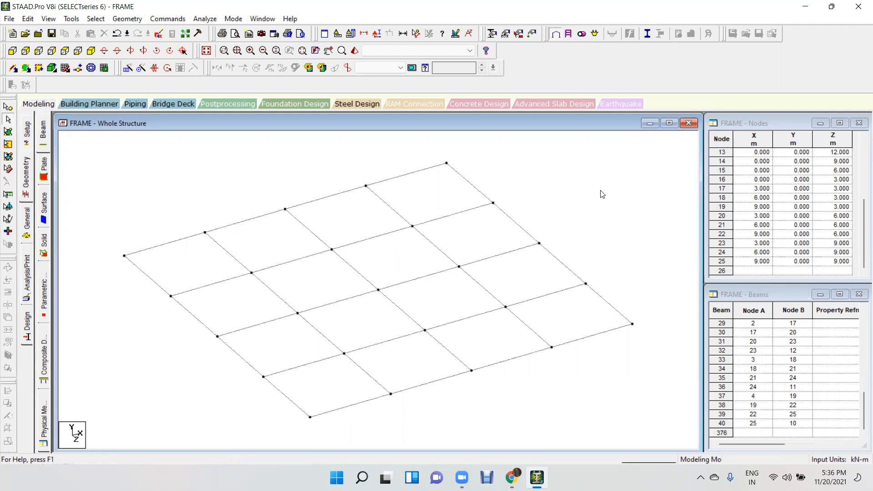
Select all grid nodes and use Translational Repeat with linked steps to create columns: 1 step of -3 m along Y.
left_click(8, 107)
scroll(431, 233, "down", 2)
left_click_drag(646, 153, 149, 415)
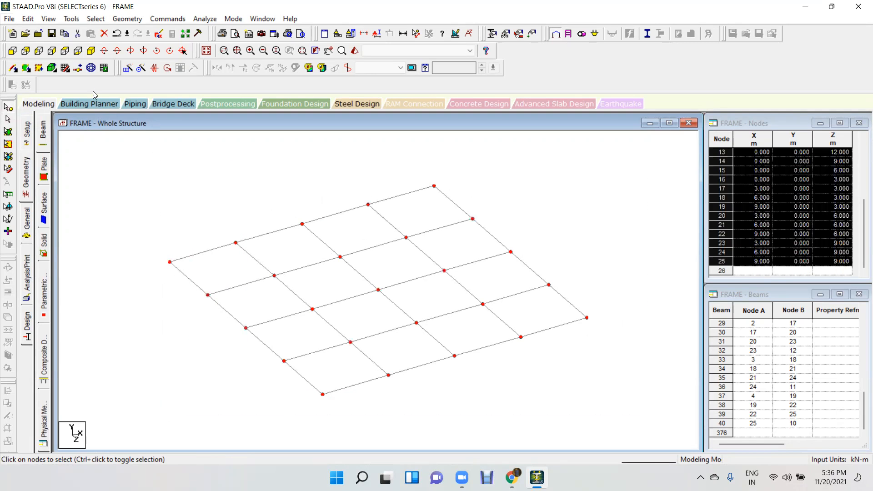
left_click(128, 68)
left_click(320, 289)
double_click(462, 292)
type("-3")
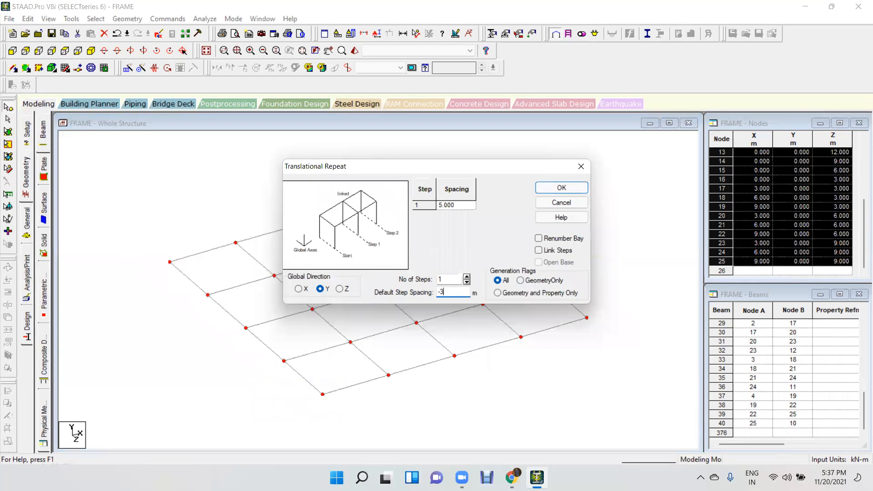
left_click(539, 251)
left_click(562, 188)
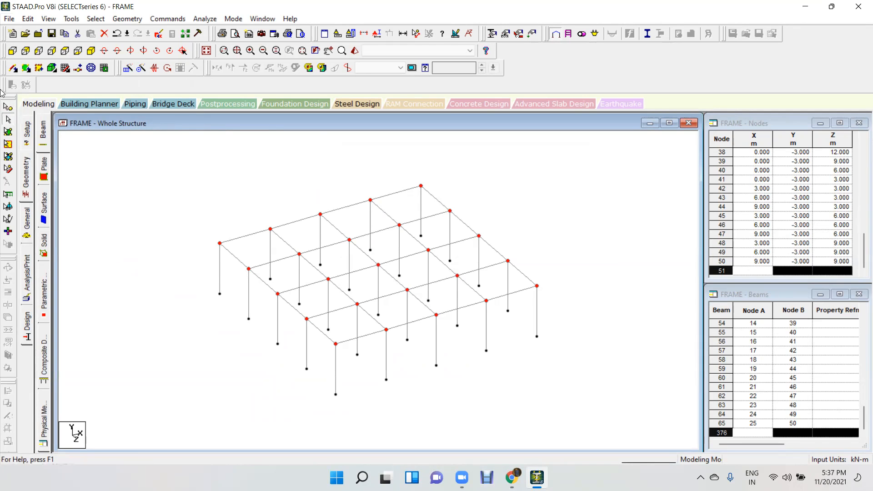
Select the floor beams in front view and repeat them 4 steps at 3 m spacing along Y with linked steps, ending in isometric view.
left_click(13, 52)
left_click_drag(649, 214, 128, 241)
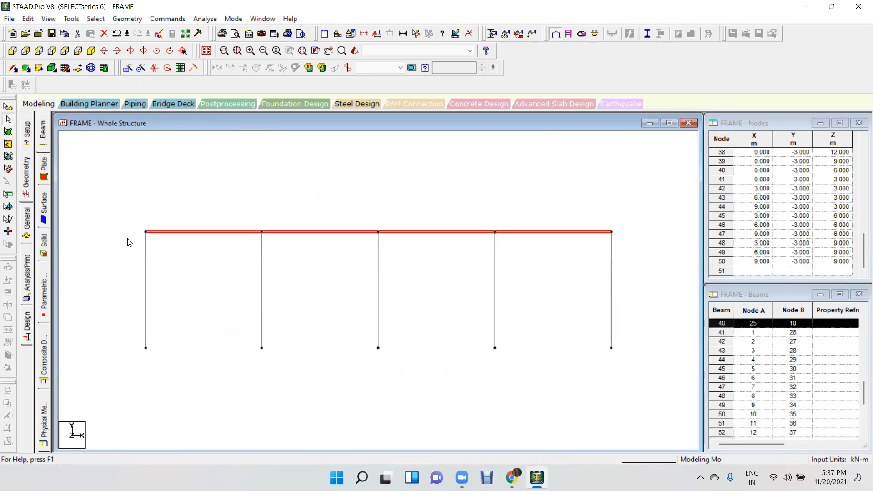
left_click(127, 69)
left_click(321, 289)
key("Tab")
type("4")
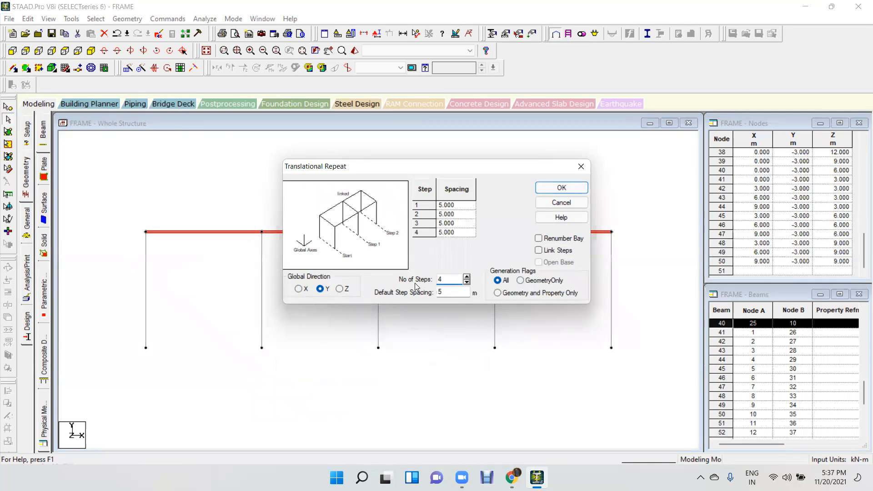
key("Tab")
type("3")
left_click(552, 250)
left_click(562, 188)
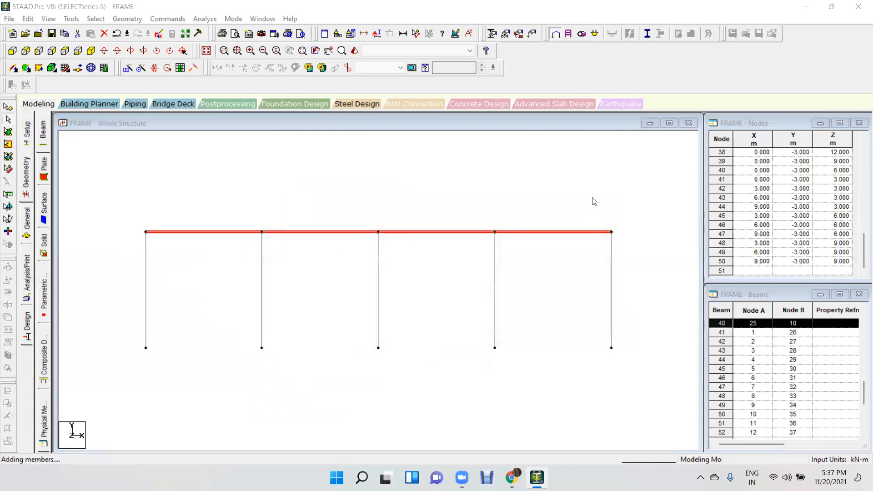
left_click(595, 209)
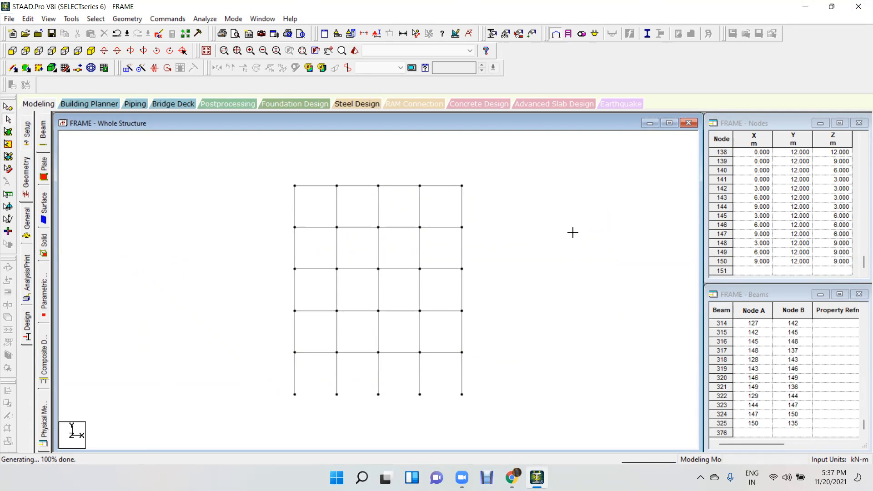
left_click(207, 51)
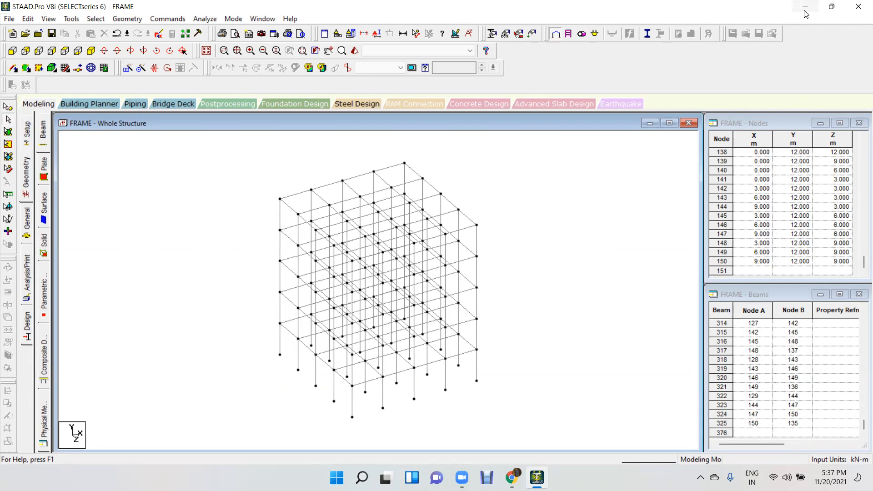
Delete all members of the multi-storey frame together with their unattached nodes.
left_click_drag(548, 152, 182, 434)
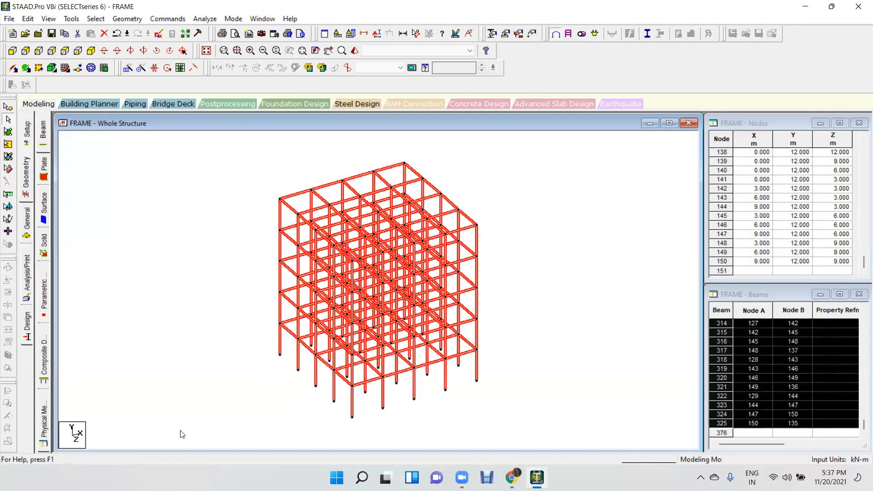
key("Delete")
key("Return")
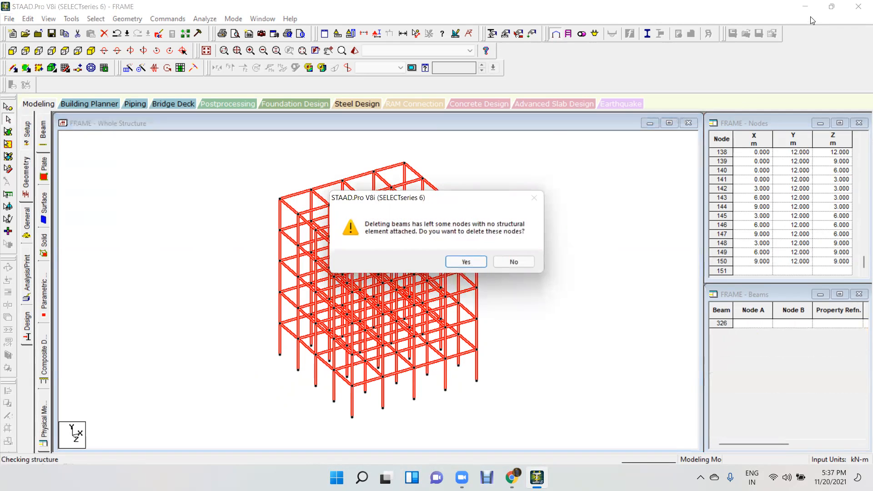
key("Return")
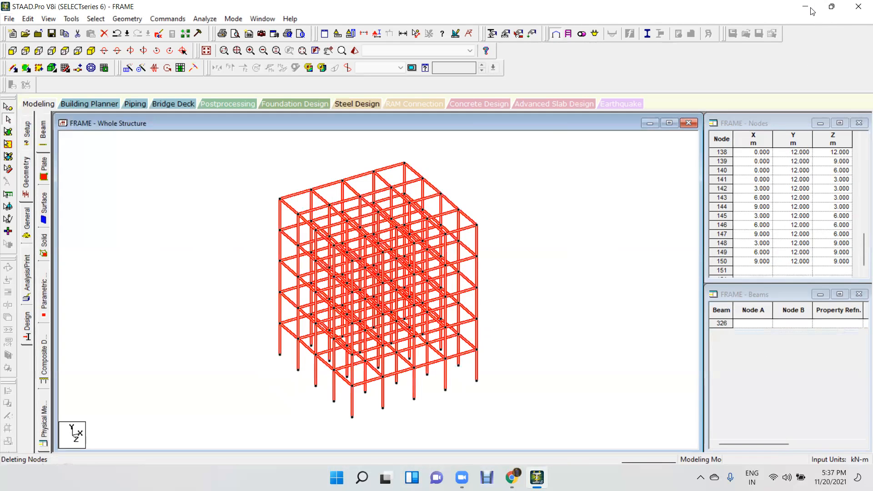
Switch to File Explorer and open the STAAD PRO WORK BOOK NEW 2018 PDF from the CADDESK folder inside UPDATED DESKTOP.
left_click(807, 6)
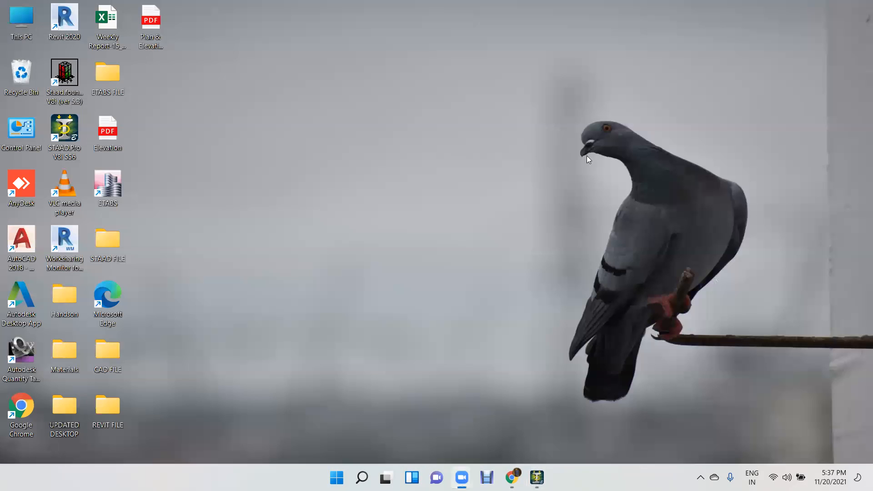
double_click(66, 416)
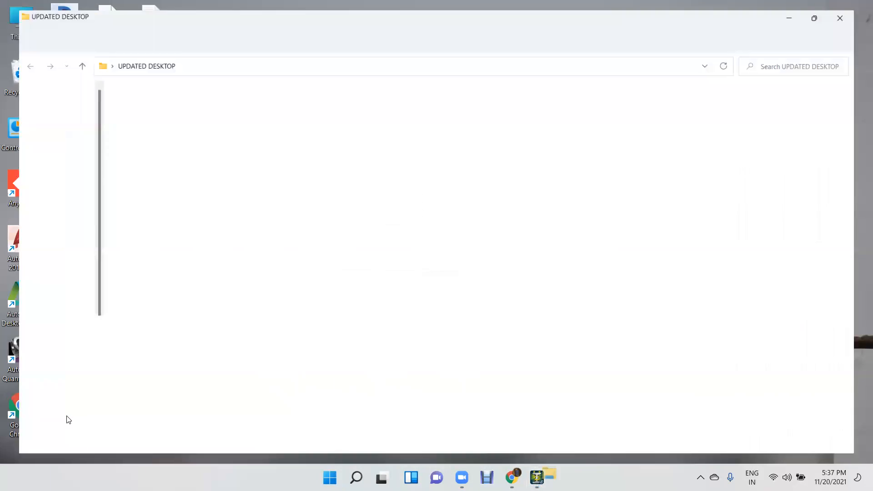
double_click(217, 137)
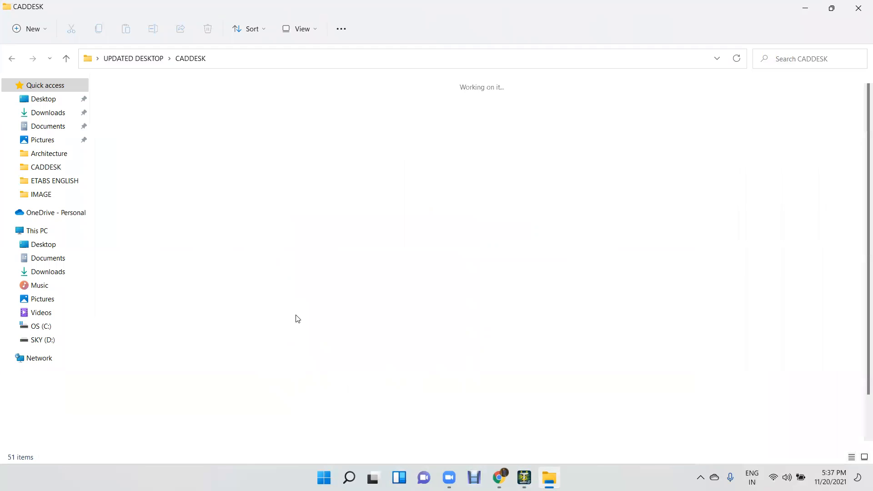
double_click(448, 384)
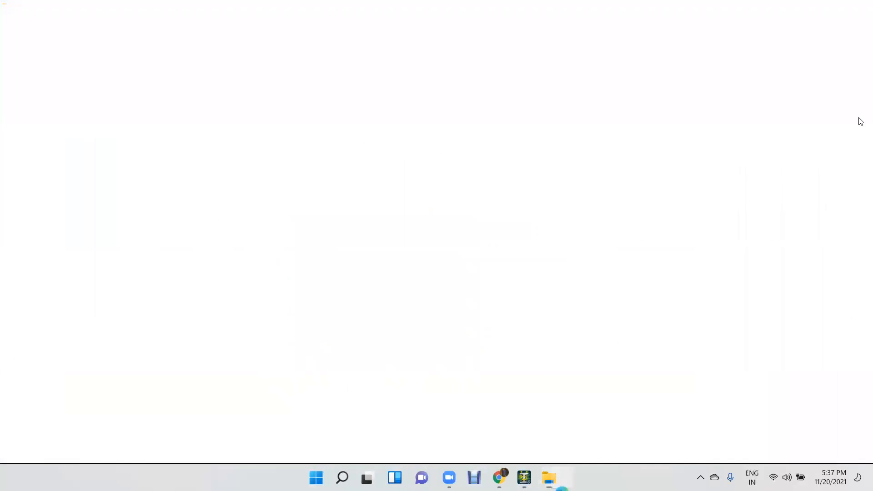
left_click(815, 12)
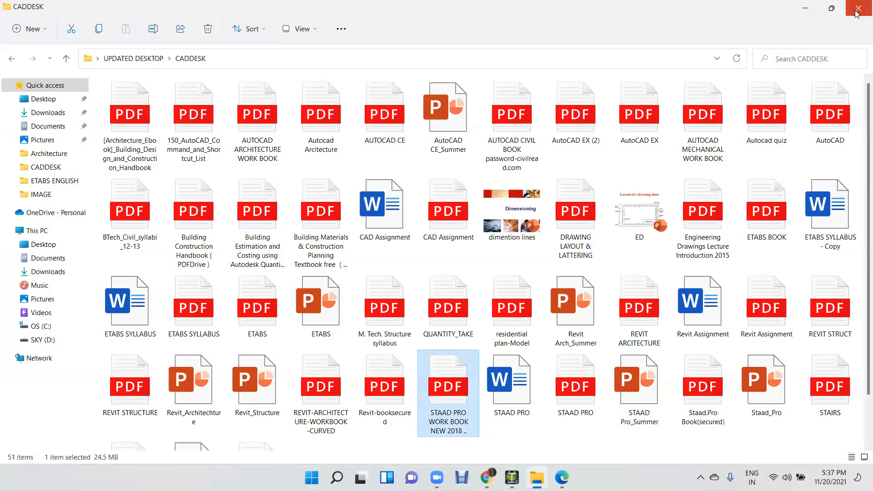
left_click(815, 12)
left_click(549, 477)
Examine the 3D Frames exercises, Problem-11 and Problem-12, including the drawn views and dimensions of the Problem-12 building.
scroll(495, 228, "down", 11)
scroll(499, 231, "down", 12)
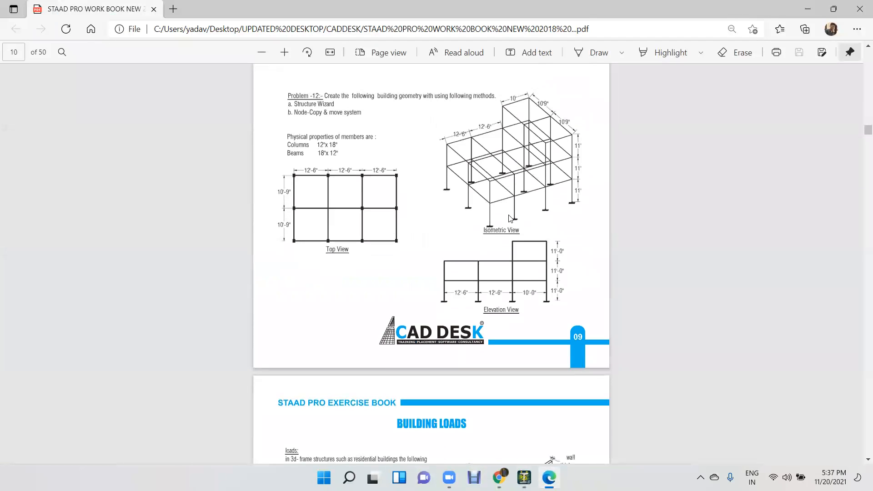
scroll(487, 223, "up", 2, "ctrl")
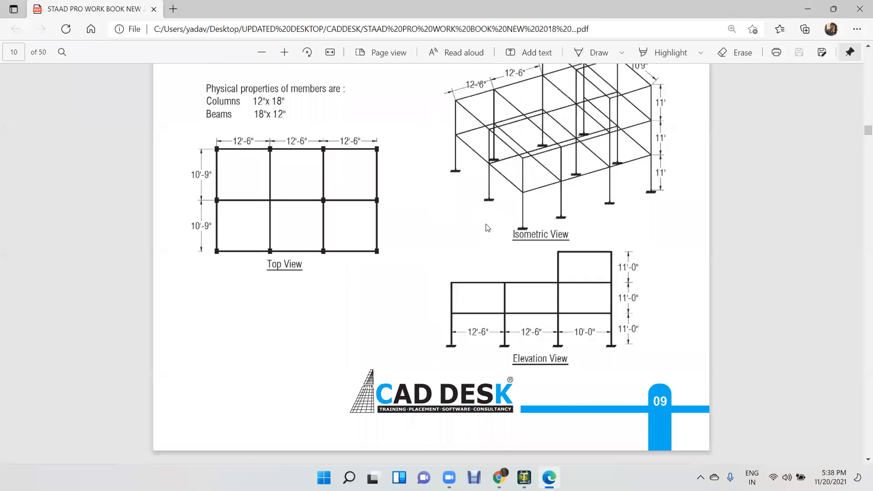
scroll(487, 225, "up", 2, "ctrl")
scroll(488, 227, "up", 10)
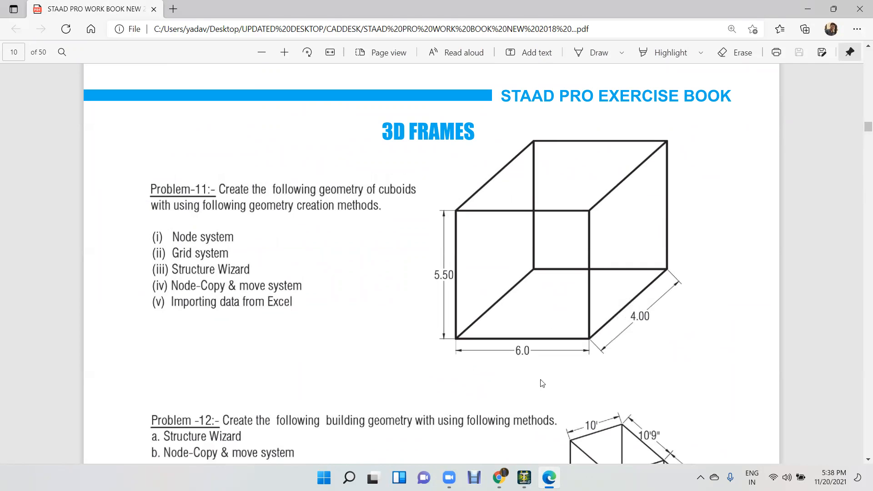
scroll(622, 369, "down", 5)
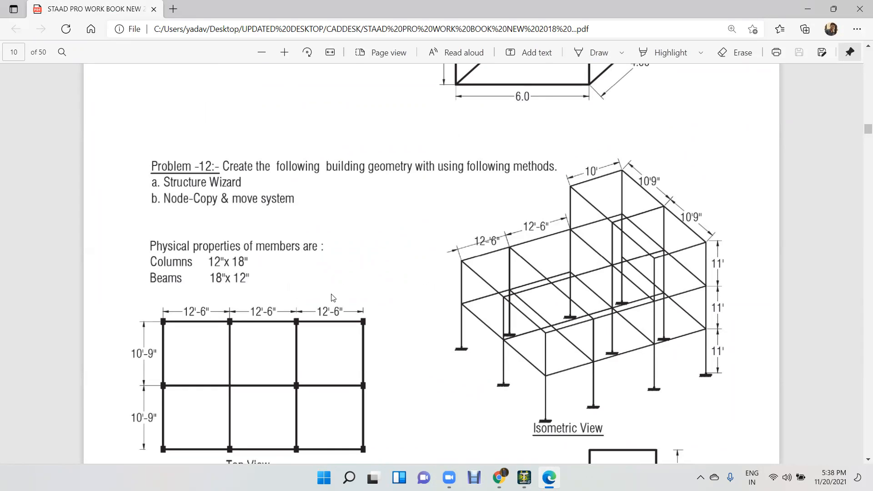
scroll(332, 297, "down", 1)
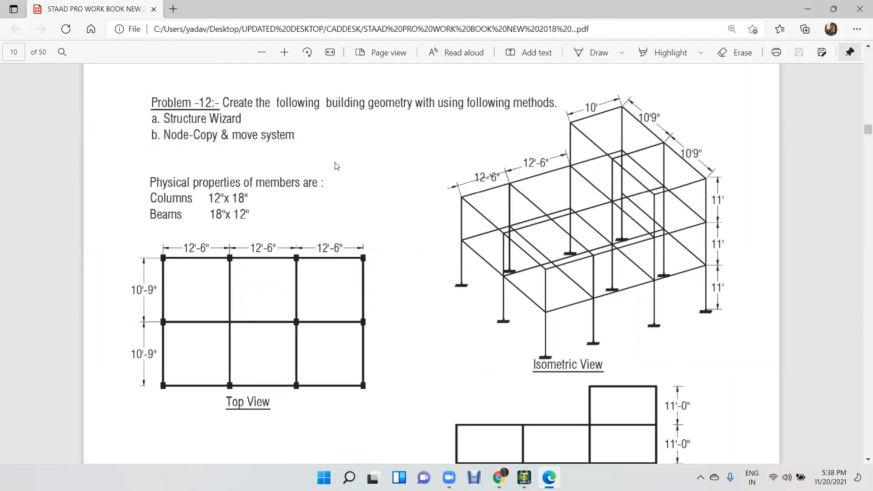
Write "inch" beside the member properties of Problem-12, underlined and circled.
mouse_move(370, 178)
left_mouse_down()
mouse_move(364, 156)
mouse_move(384, 170)
mouse_move(390, 160)
mouse_move(402, 168)
left_mouse_up()
mouse_move(406, 144)
left_mouse_down()
mouse_move(404, 159)
mouse_move(421, 162)
left_mouse_up()
mouse_move(342, 148)
left_mouse_down()
mouse_move(445, 169)
mouse_move(382, 125)
mouse_move(369, 141)
left_mouse_up()
left_click_drag(368, 193, 426, 170)
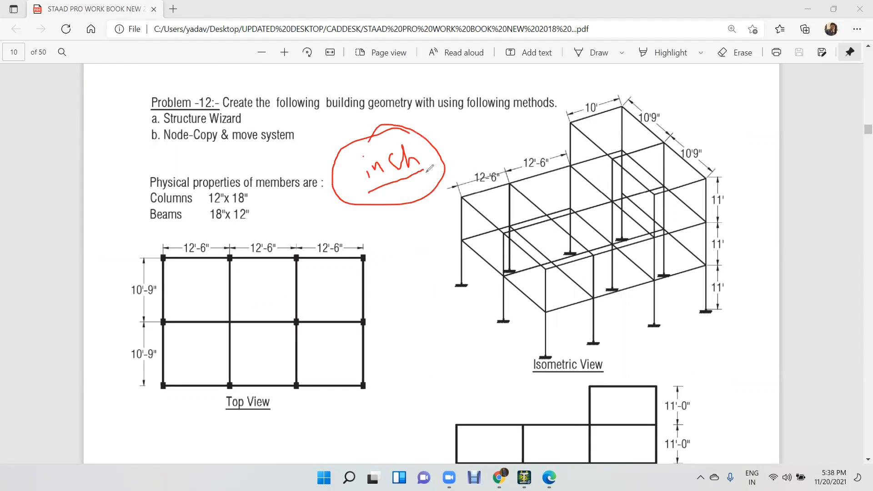
Tick the 12'-6" and 10'-9" dimensions, write 150 in the three upper bays and 129 in both rows, and clear all markings.
left_click_drag(127, 289, 151, 281)
left_click_drag(181, 247, 209, 233)
mouse_move(181, 269)
left_mouse_down()
mouse_move(181, 285)
mouse_move(191, 276)
mouse_move(194, 285)
mouse_move(200, 268)
mouse_move(248, 290)
mouse_move(275, 272)
mouse_move(316, 289)
mouse_move(323, 277)
mouse_move(322, 288)
mouse_move(337, 269)
left_mouse_up()
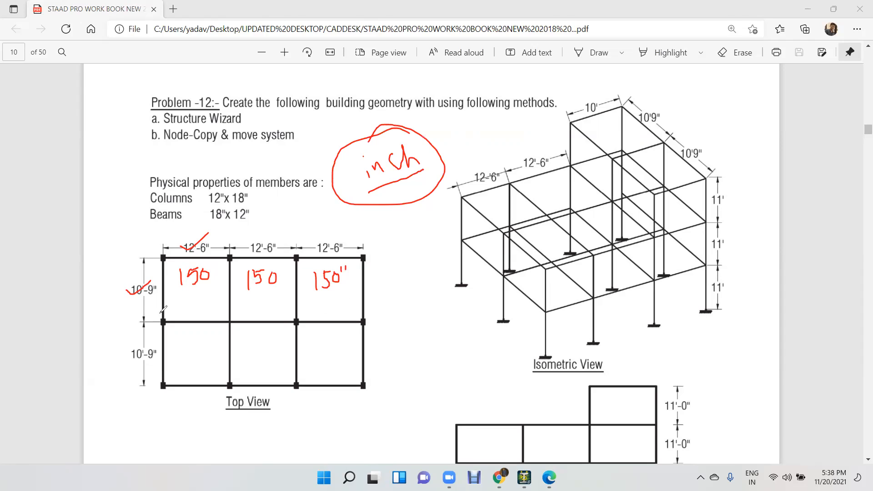
mouse_move(173, 295)
left_mouse_down()
mouse_move(170, 311)
mouse_move(197, 295)
mouse_move(203, 310)
left_mouse_up()
mouse_move(169, 351)
left_mouse_down()
mouse_move(173, 373)
mouse_move(190, 351)
mouse_move(197, 359)
left_mouse_up()
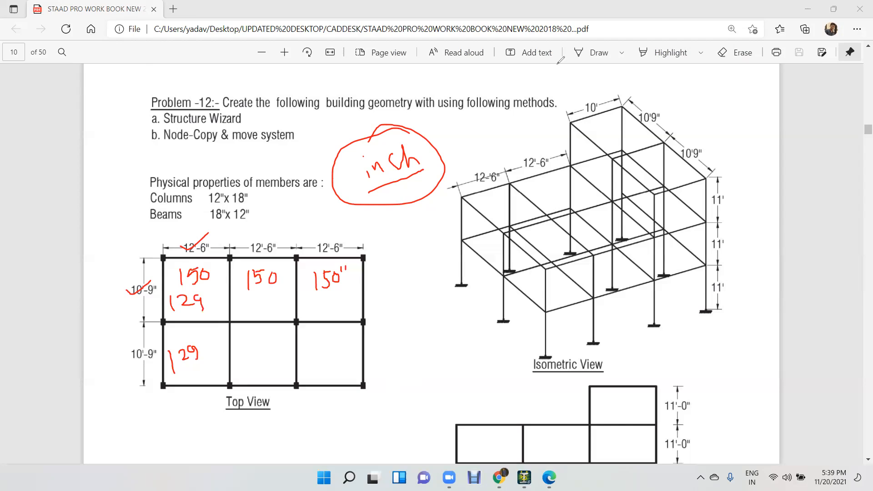
left_click(176, 9)
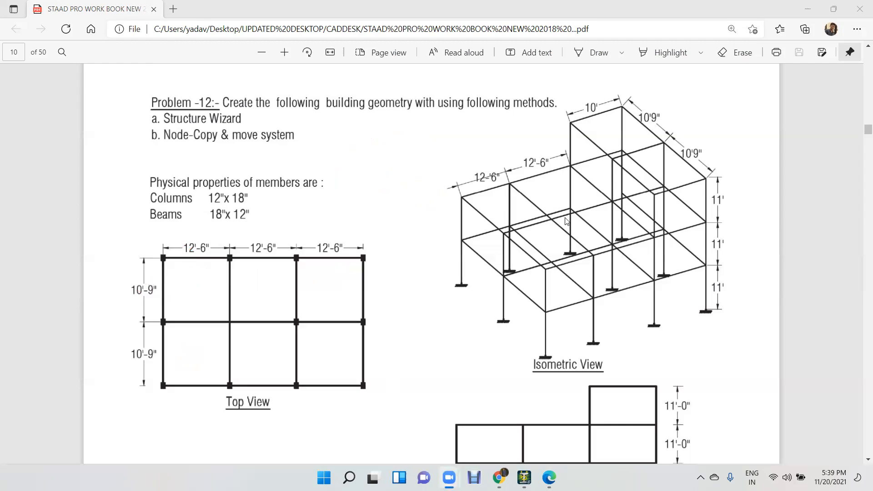
Examine the elevation, plan and isometric view of the building frame in Problem No.-13.
scroll(361, 182, "down", 15)
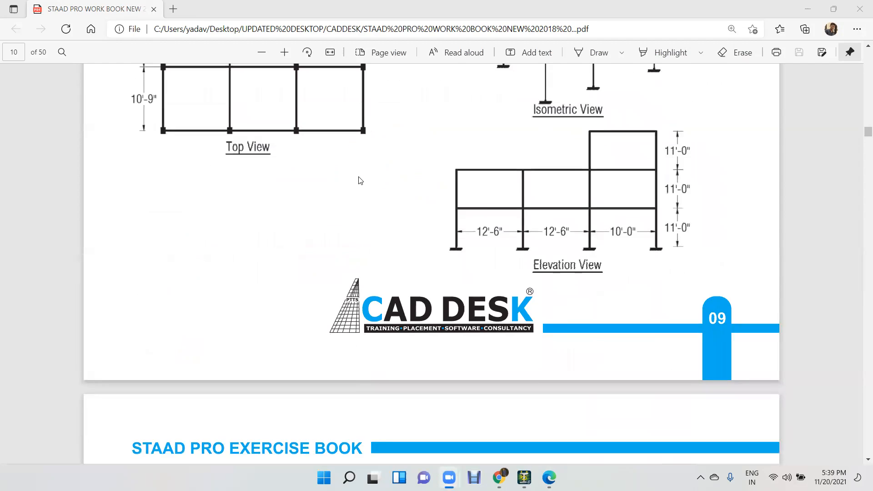
scroll(361, 184, "down", 15)
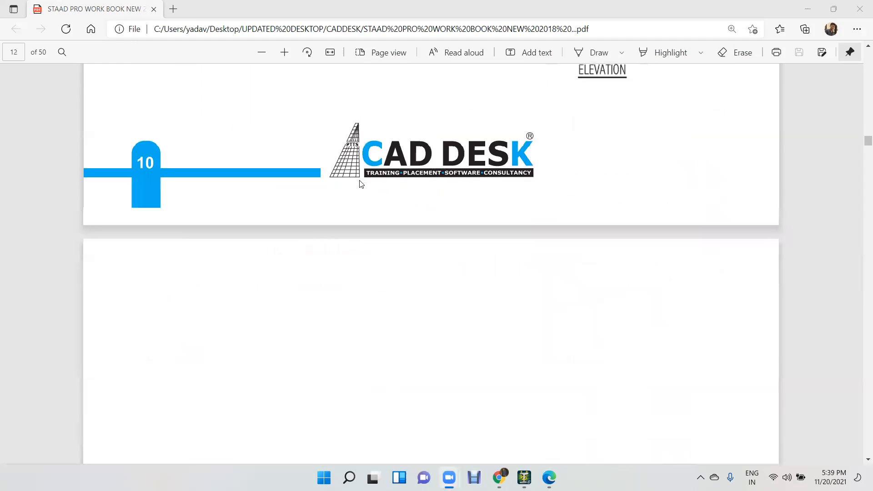
scroll(360, 183, "up", 2)
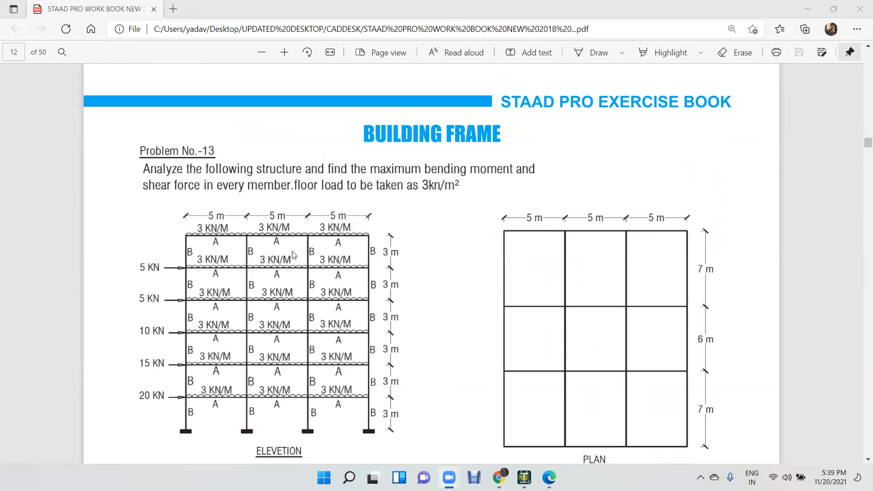
scroll(467, 227, "down", 1)
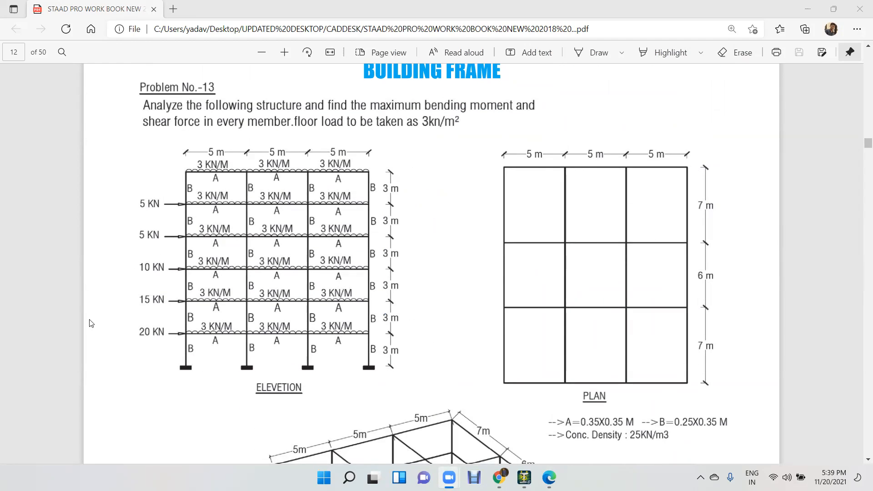
scroll(402, 309, "down", 1)
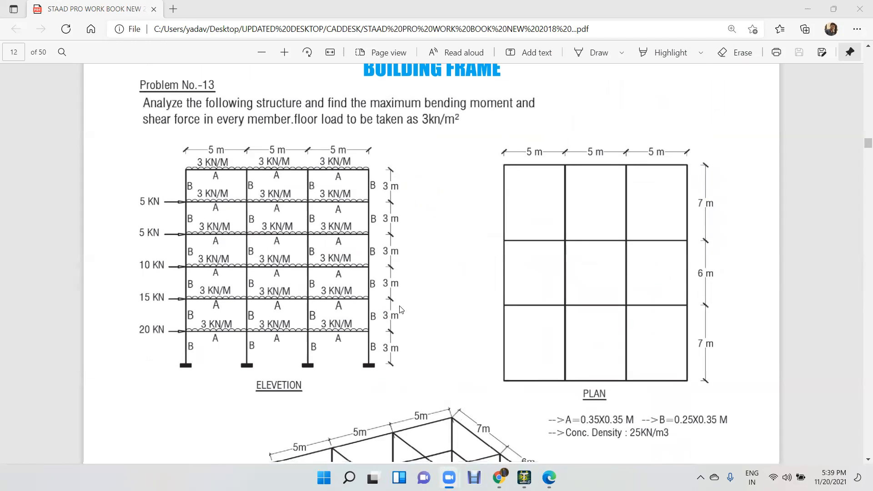
scroll(402, 310, "down", 3)
scroll(535, 126, "up", 2)
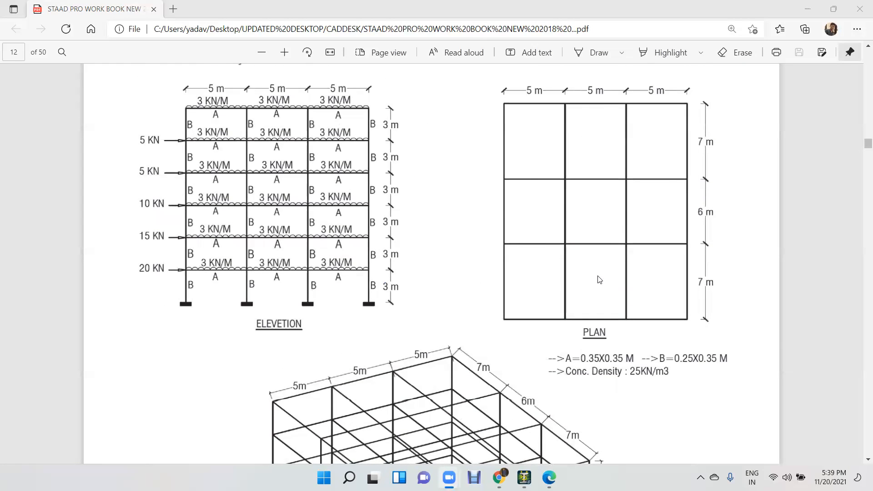
scroll(599, 279, "down", 5)
scroll(533, 265, "up", 2)
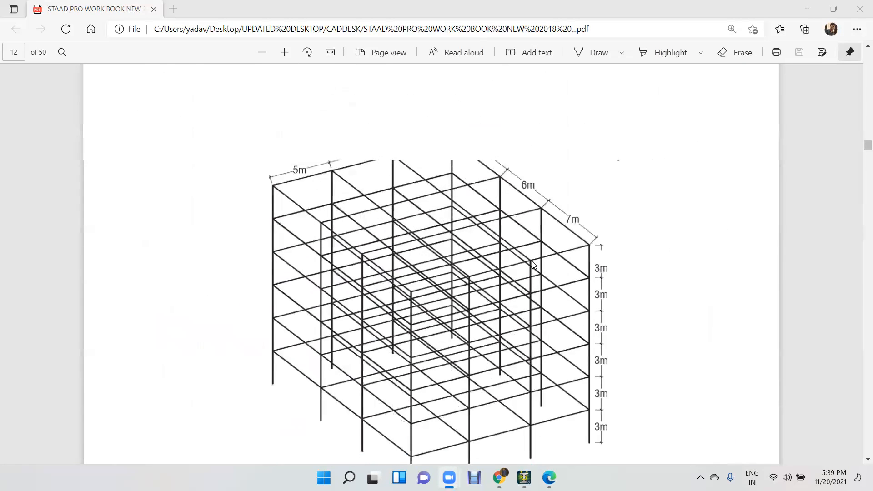
scroll(534, 265, "up", 3)
scroll(594, 244, "up", 2)
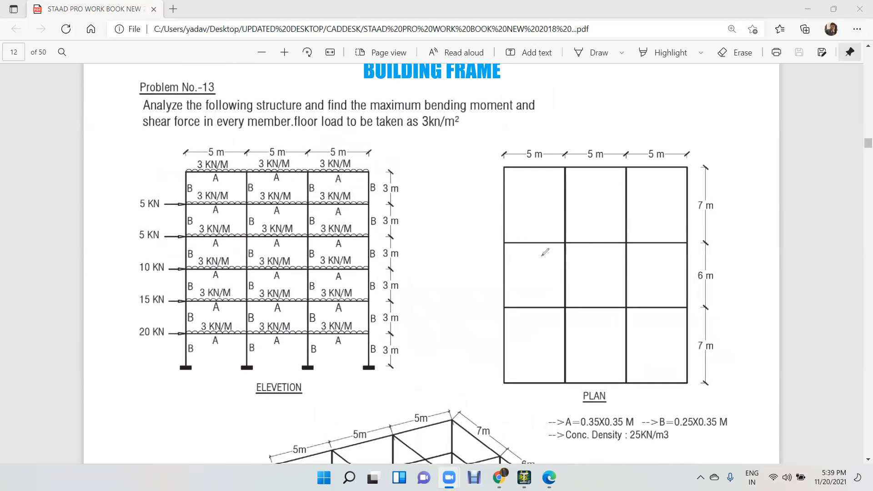
Mark the Problem No.-13 plan with a large tick, and its elevation with strokes along the ground-storey columns and an upward arrow.
left_click_drag(479, 259, 674, 189)
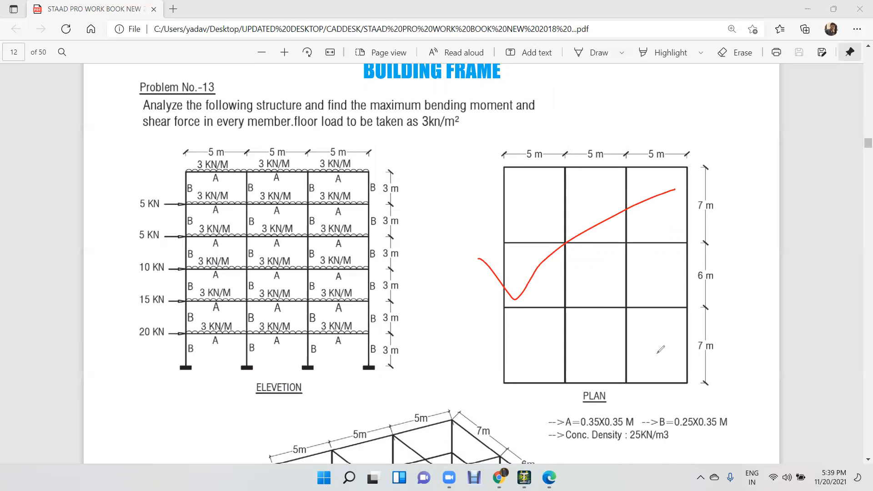
mouse_move(146, 356)
left_mouse_down()
mouse_move(360, 346)
mouse_move(372, 200)
mouse_move(391, 222)
left_mouse_up()
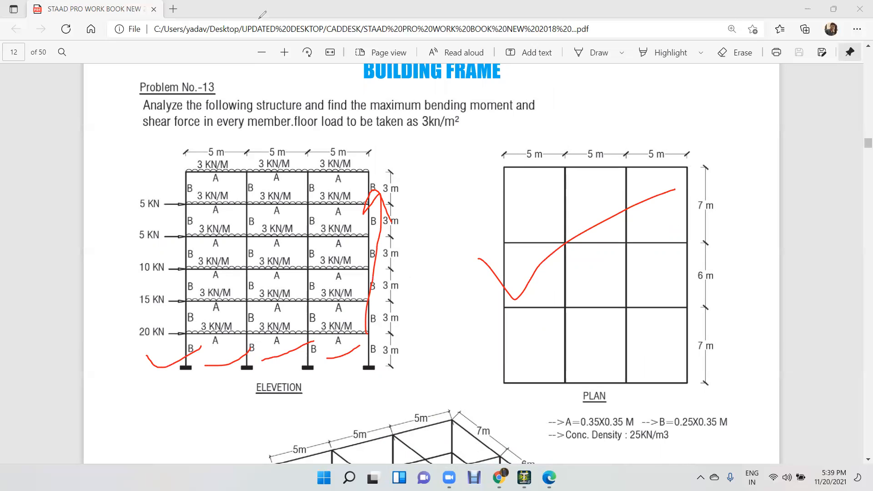
Review the isometric view, plan and elevation of Problem No.-13, and switch to STAAD.Pro to clear the existing frame.
scroll(363, 153, "down", 7)
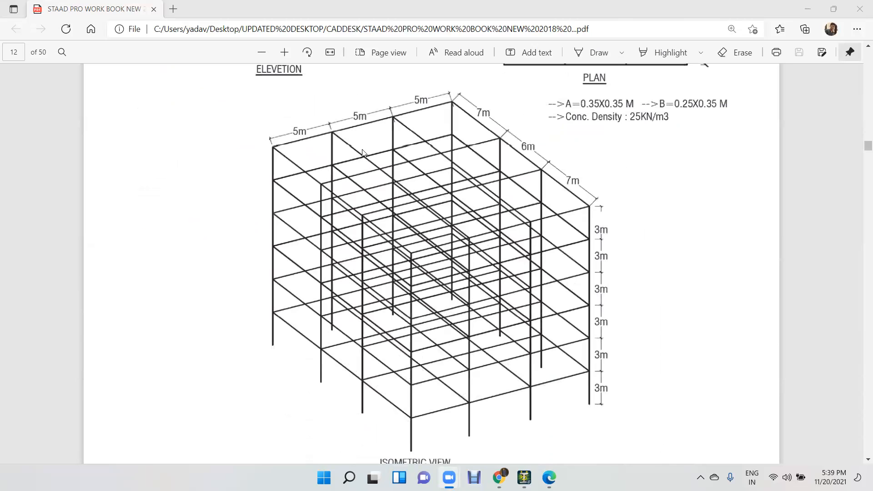
scroll(586, 276, "up", 10)
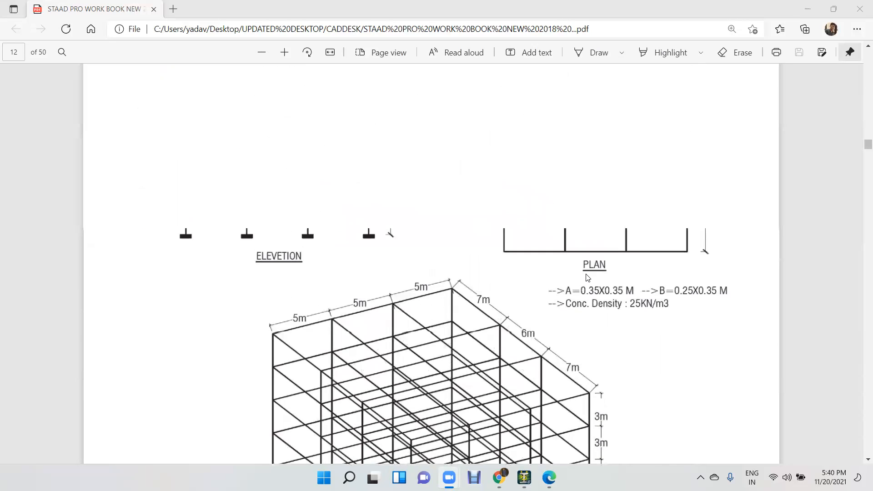
scroll(577, 271, "down", 3)
scroll(577, 272, "up", 1)
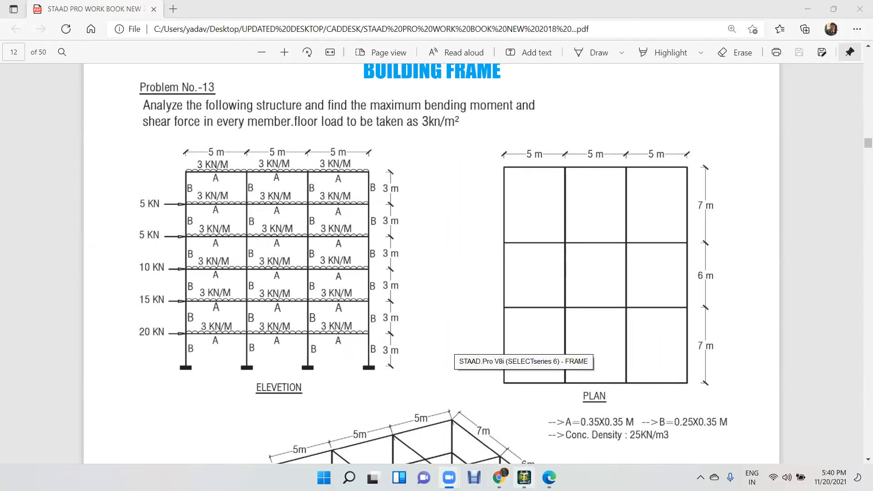
left_click(524, 477)
left_click(443, 261)
left_click(366, 251)
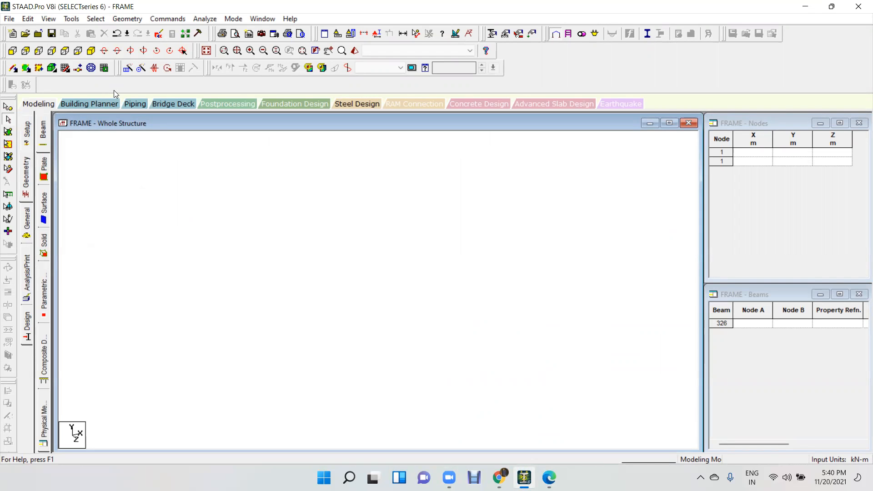
Set the default snap grid to the X-Y plane and draw a 5 m beam along X from the origin.
left_click(65, 67)
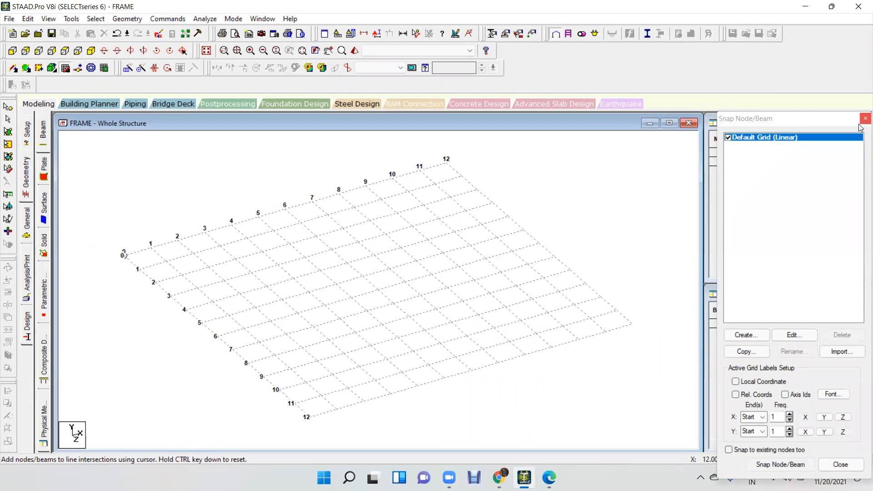
left_click(809, 334)
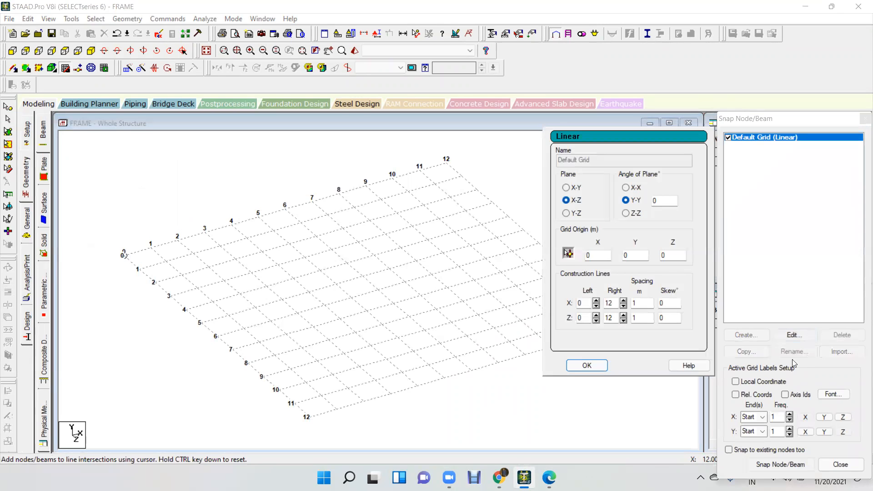
left_click(574, 189)
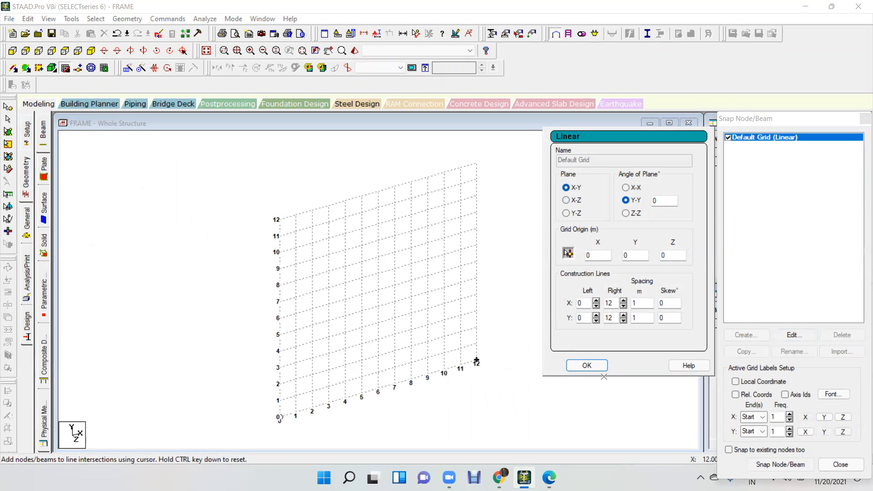
left_click(587, 365)
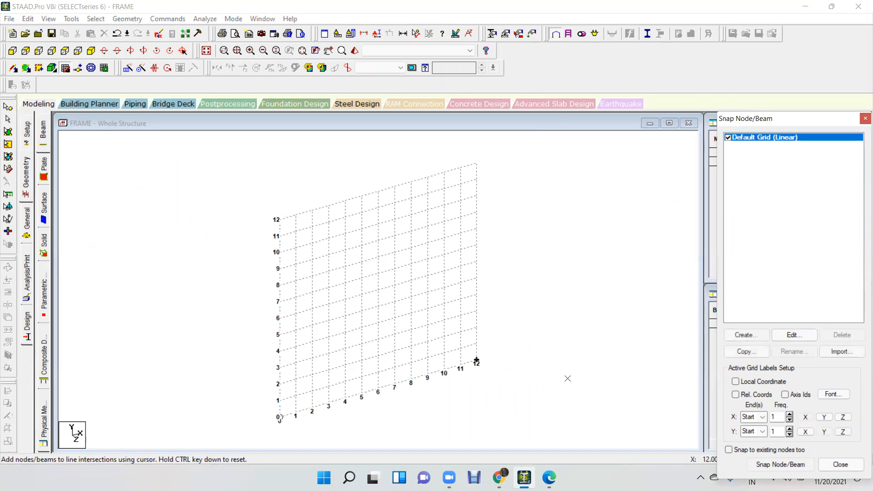
left_click(279, 416)
left_click(474, 295)
left_click(864, 119)
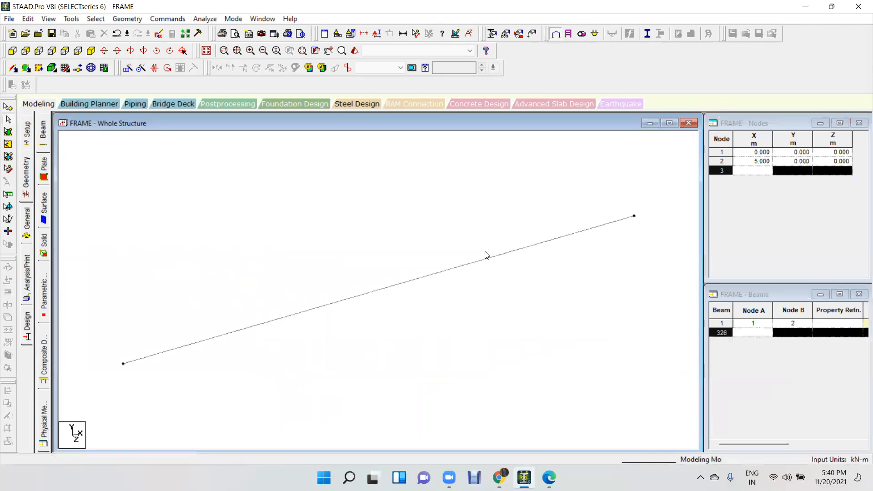
Repeat the beam along X with Translational Repeat, using 2 steps of 5 m with the steps linked.
left_click(468, 266)
left_click(128, 69)
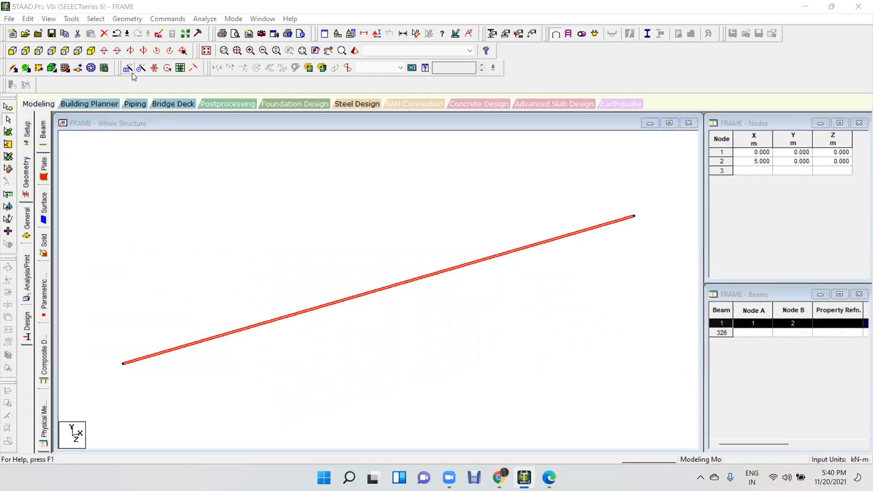
left_click(466, 278)
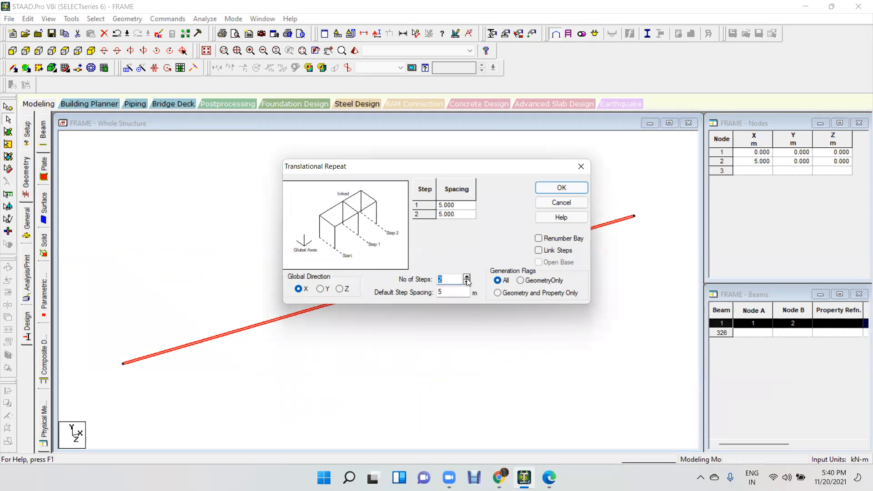
left_click(551, 250)
left_click(564, 187)
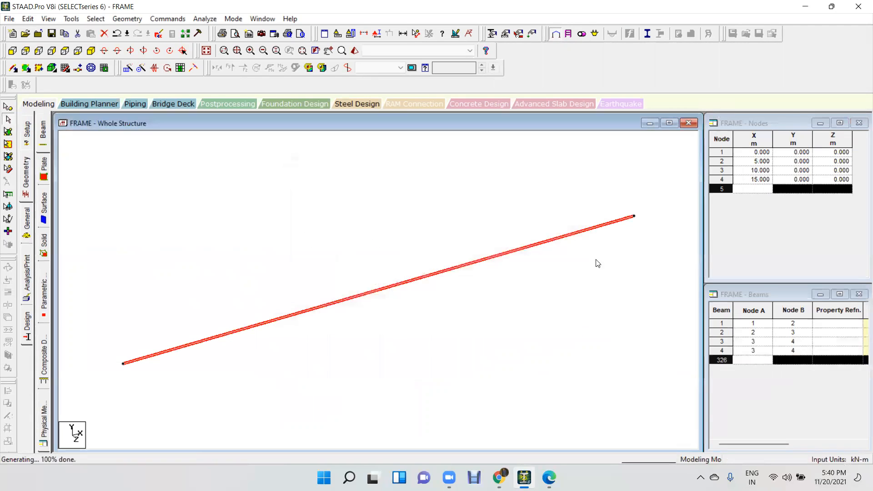
Check the plan's 7 m and 6 m bays in the workbook, select the whole beam line and set a 3-step Translational Repeat along Z.
key("alt+Tab")
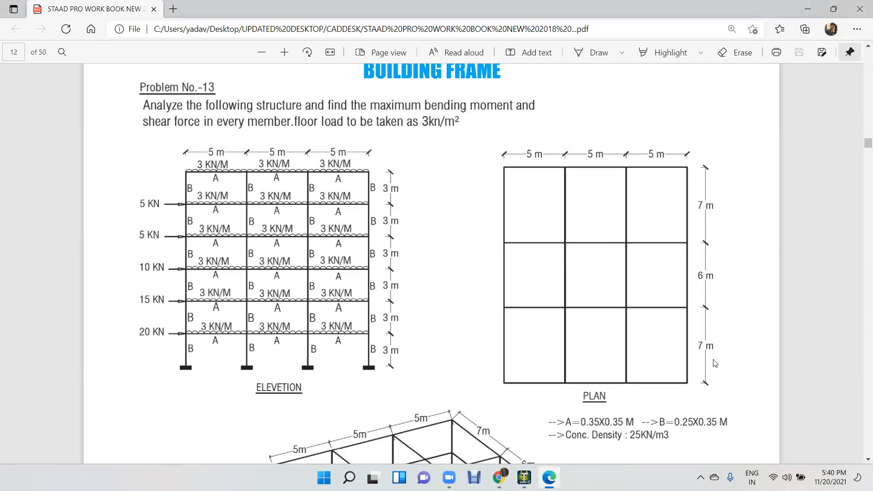
left_click(524, 477)
left_click_drag(640, 216, 118, 388)
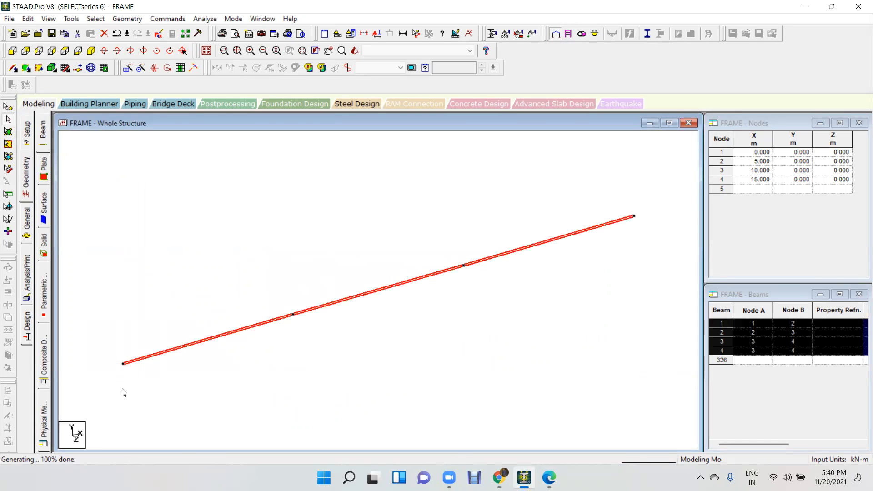
left_click(128, 68)
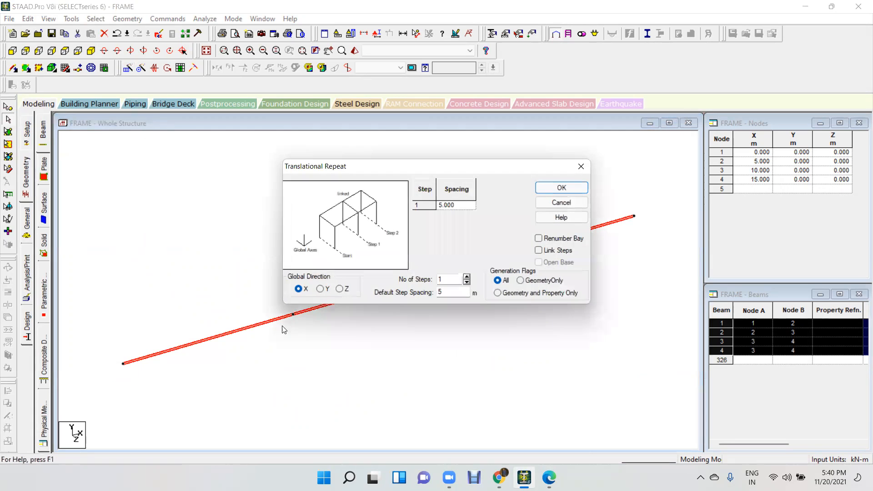
left_click(339, 289)
left_click(466, 276)
left_click(466, 276)
Set the three step spacings to 7, 6 and 7 m, link the steps and generate the floor grid.
left_click(461, 207)
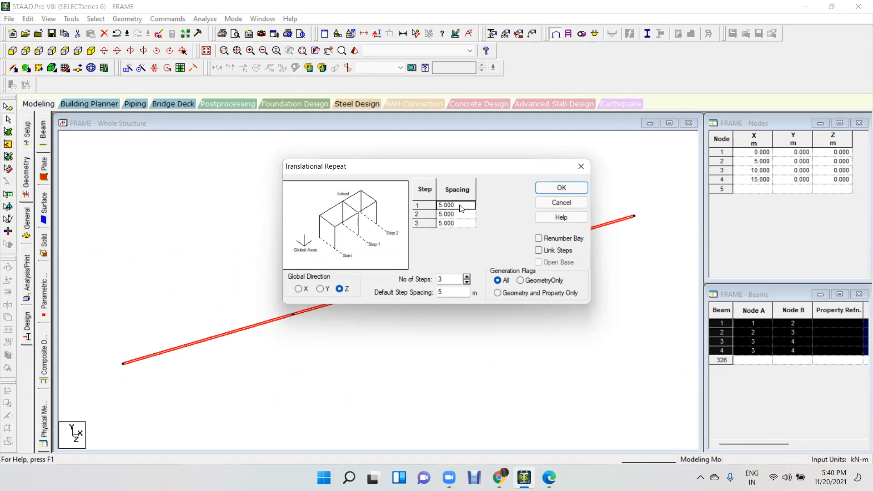
type("7")
left_click(464, 214)
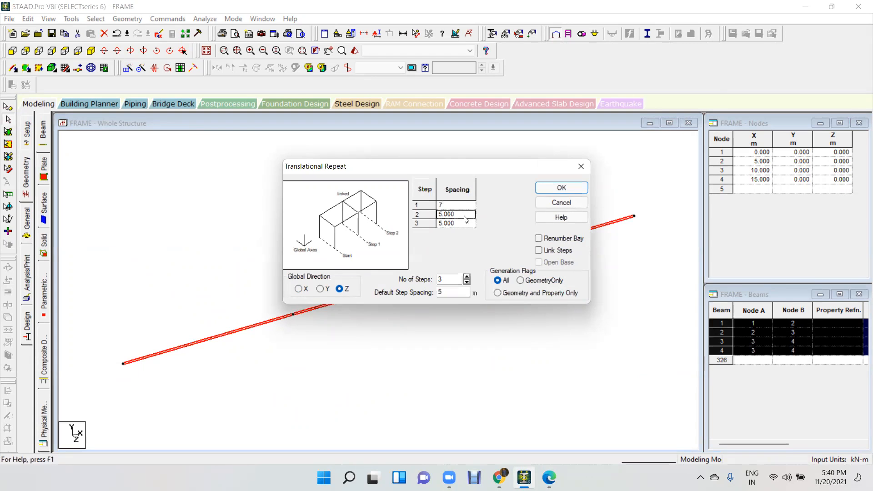
type("6")
left_click(471, 226)
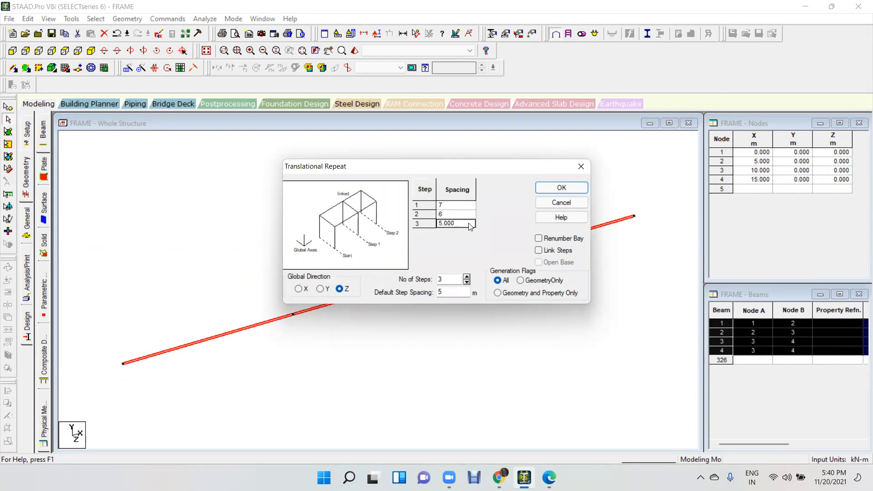
type("7")
left_click(549, 251)
left_click(564, 186)
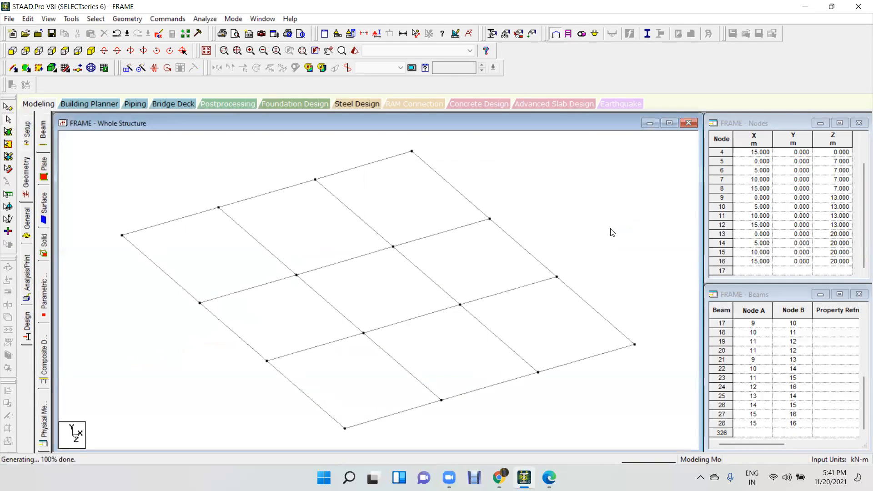
View the floor grid in plan and compare it with the Problem No.-13 plan in the workbook.
left_click(65, 50)
left_click(549, 477)
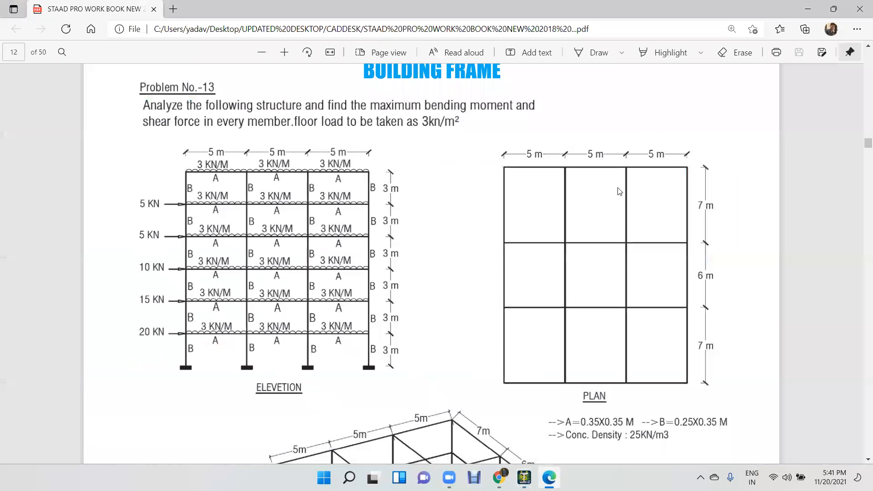
left_click(524, 478)
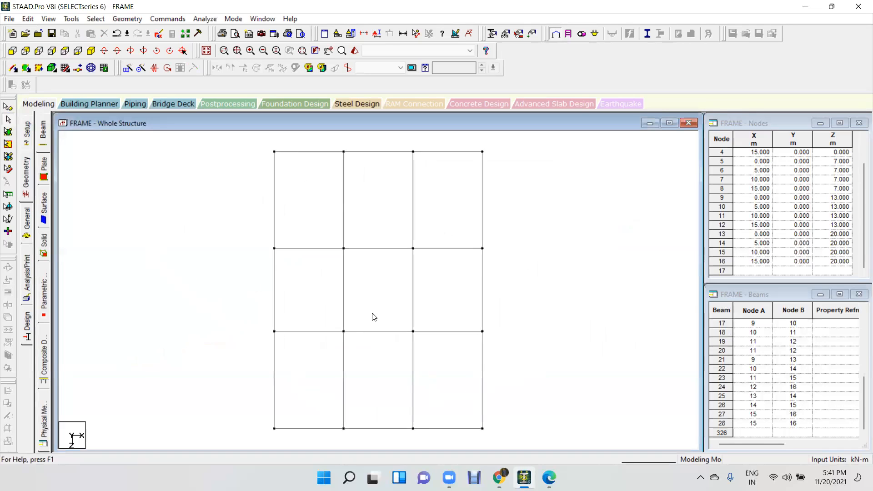
scroll(375, 313, "down", 2)
middle_click_drag(571, 268, 564, 246)
scroll(562, 280, "down", 1)
scroll(558, 262, "down", 1)
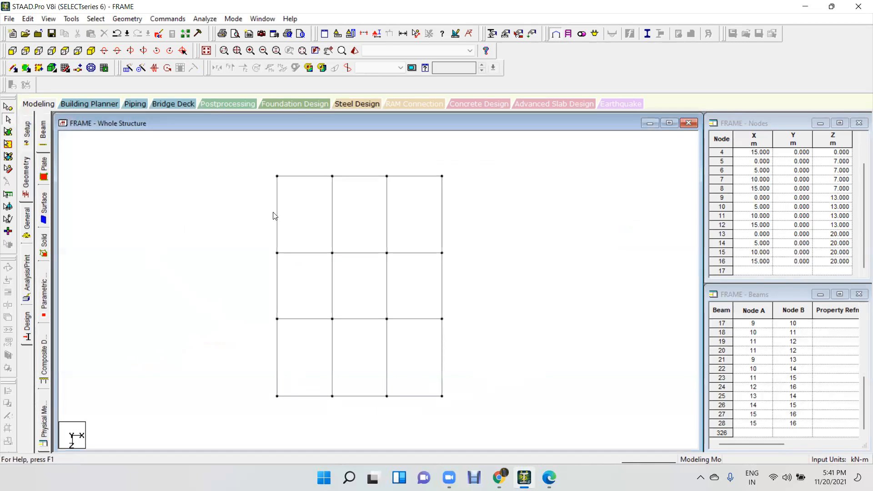
Display the member dimensions of the floor grid to check the bay lengths, and remove them again.
left_click(75, 19)
left_click(131, 221)
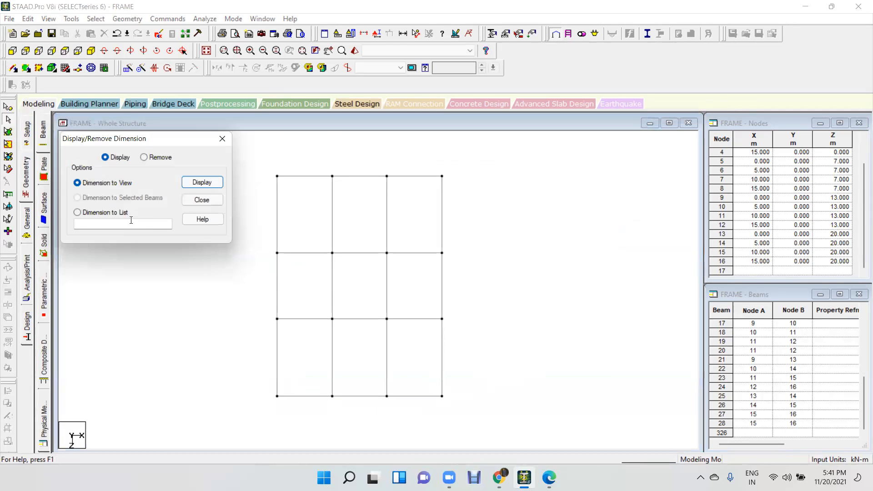
left_click(189, 184)
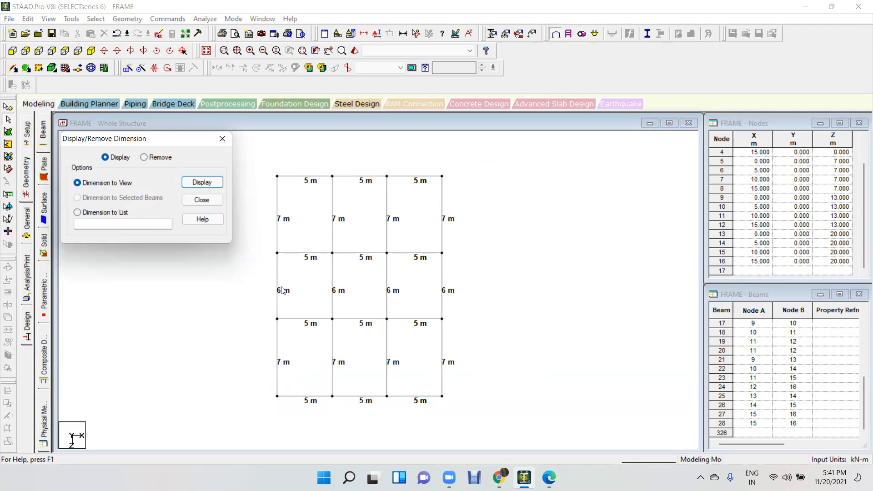
left_click(162, 157)
left_click(203, 182)
left_click(222, 139)
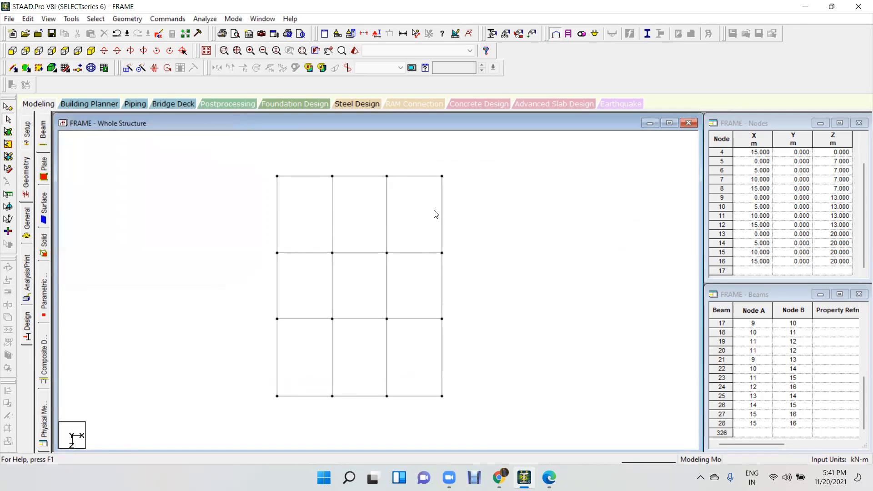
Select all floor grid nodes in isometric view and generate columns with a linked Translational Repeat of 1 step at -3 m along Y.
left_click(91, 50)
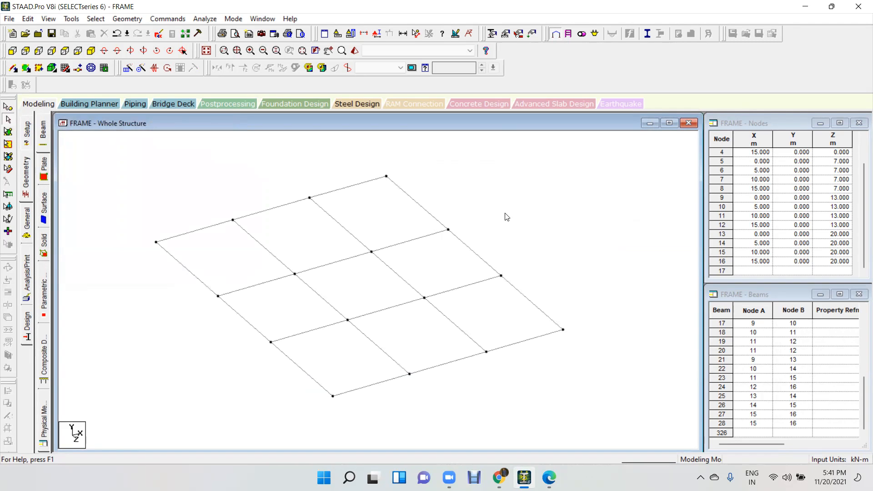
left_click(7, 106)
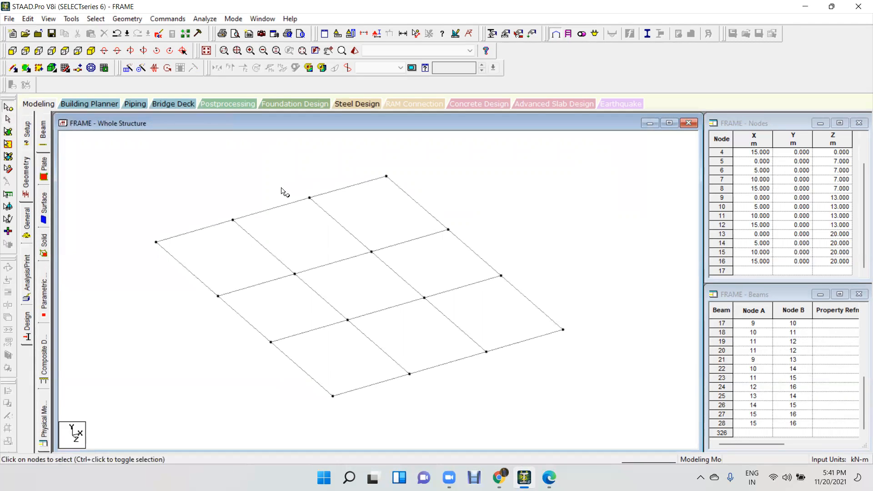
left_click_drag(604, 156, 161, 412)
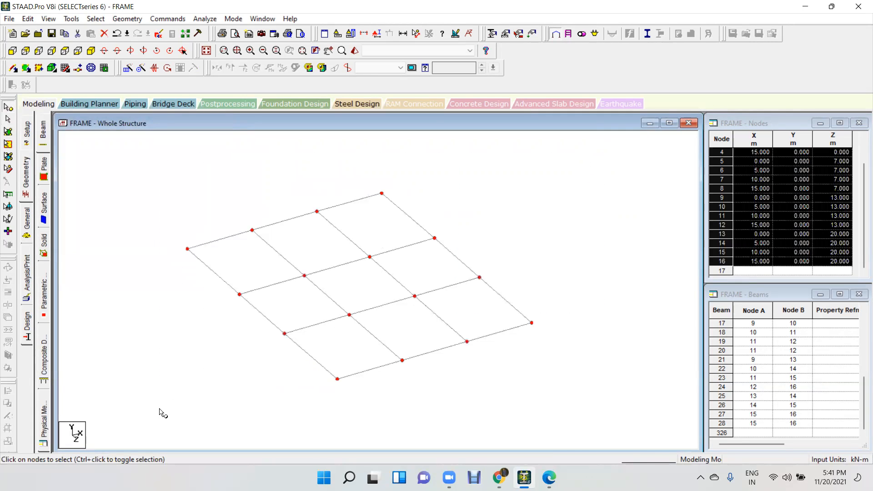
left_click(128, 68)
left_click(320, 288)
double_click(461, 292)
type("-3")
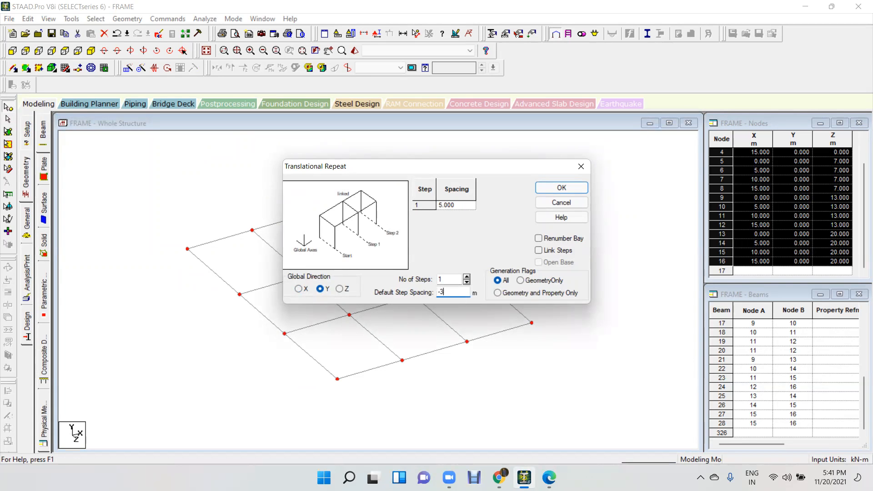
left_click(559, 251)
left_click(572, 188)
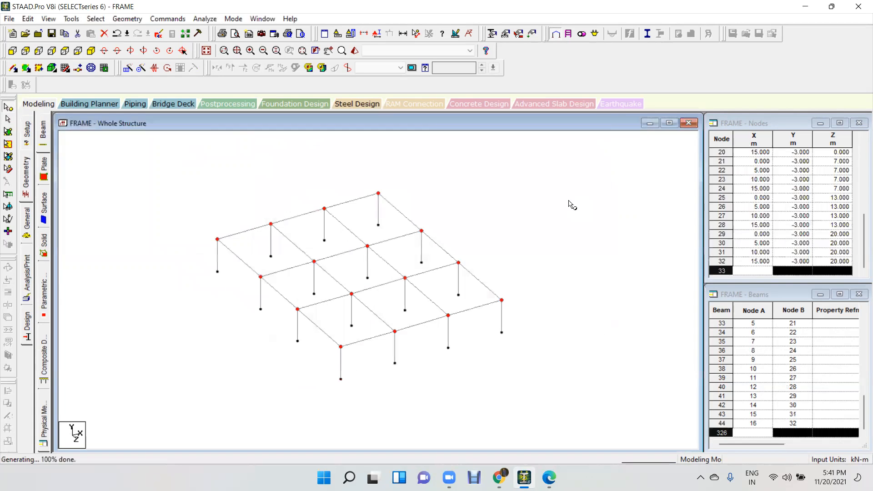
Check the storeys in the workbook's isometric view of Problem No.-13 and show the STAAD.Pro frame in front elevation.
left_click(549, 477)
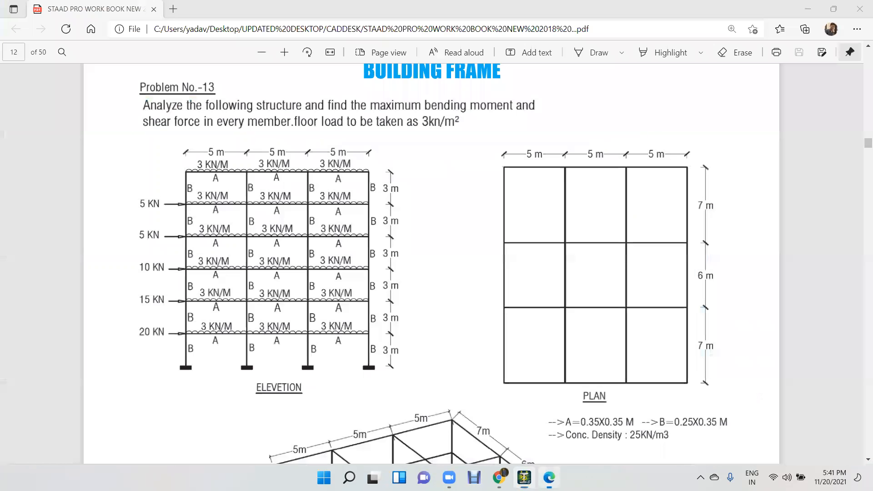
scroll(468, 350, "down", 10)
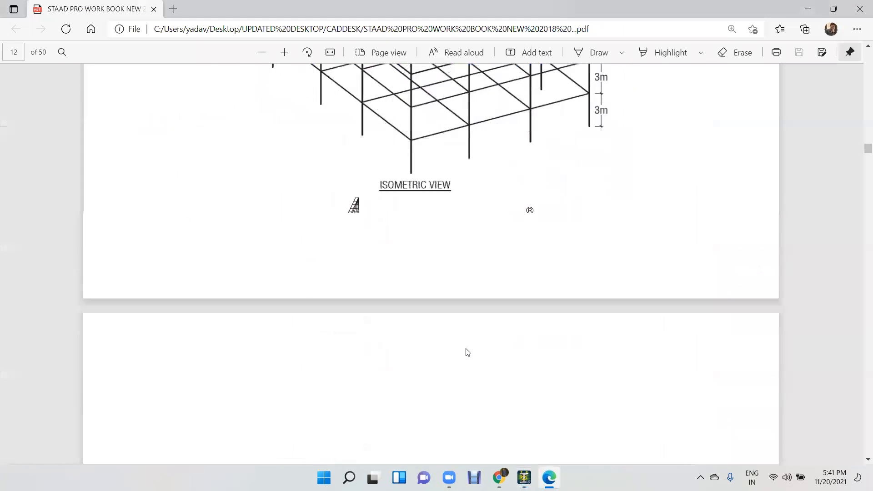
scroll(426, 287, "up", 4)
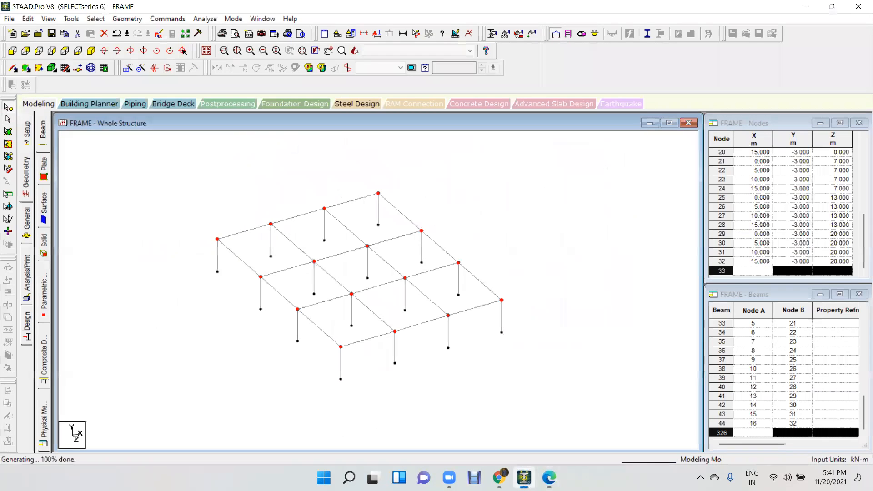
left_click(523, 477)
left_click(13, 51)
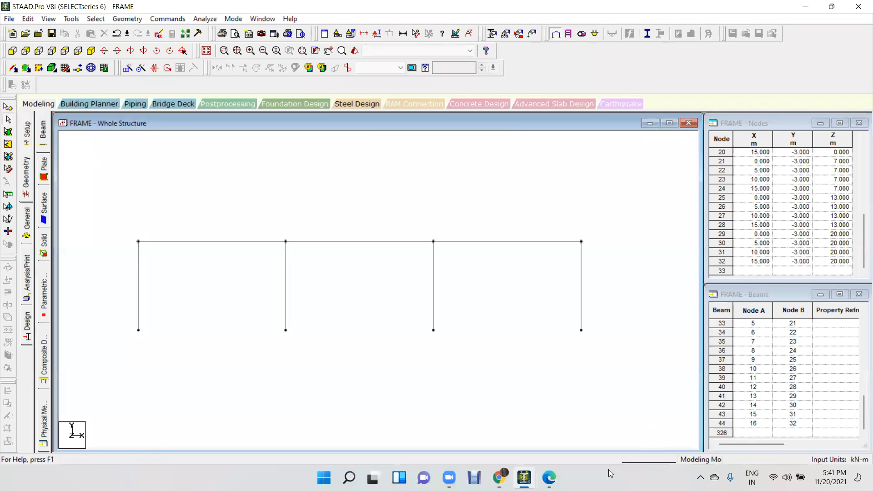
Check the number of storeys and their heights in the workbook's elevation of Problem No.-13, and return to STAAD.Pro.
left_click(549, 477)
scroll(417, 372, "up", 5)
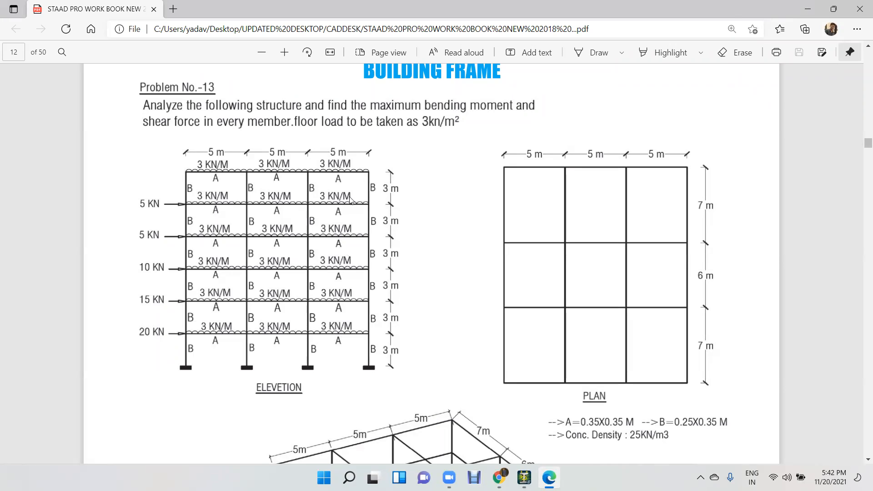
left_click(524, 478)
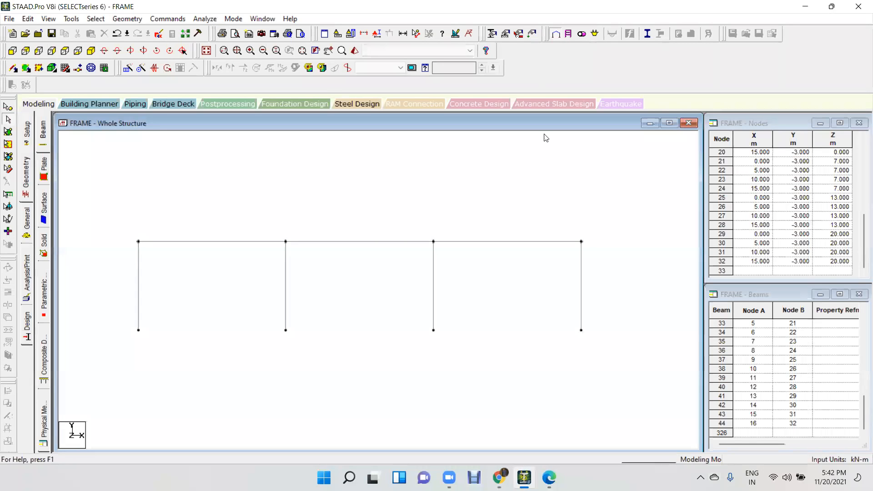
Select all floor beams in front elevation and generate the upper storeys with a linked Translational Repeat of 5 steps at 3 m along Y.
left_click_drag(616, 228, 109, 254)
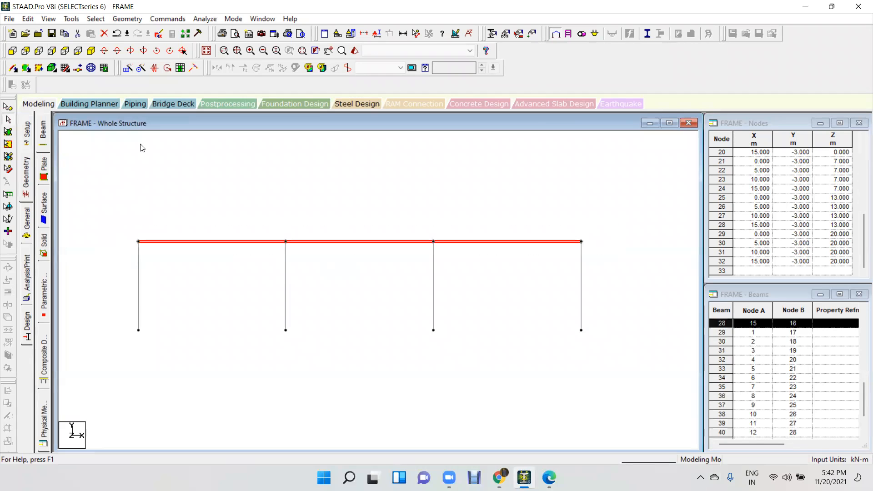
left_click(127, 68)
left_click(321, 289)
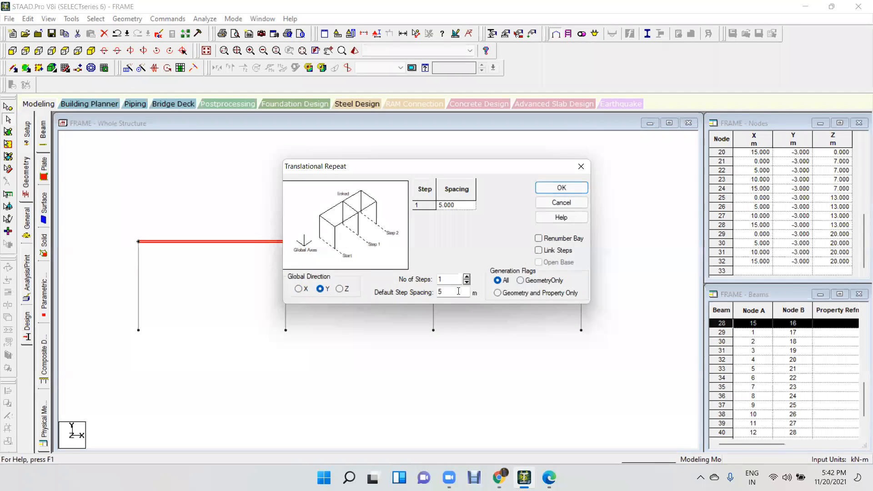
double_click(456, 281)
type("5")
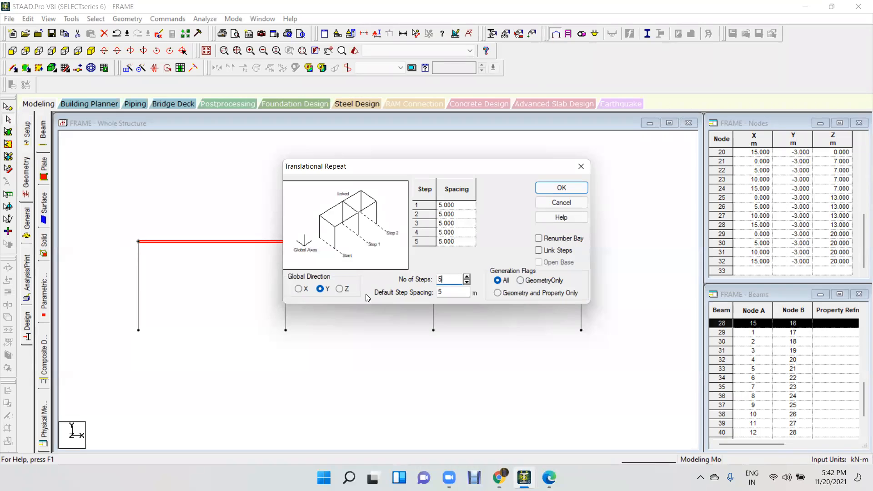
key("Tab")
type("3")
left_click(549, 253)
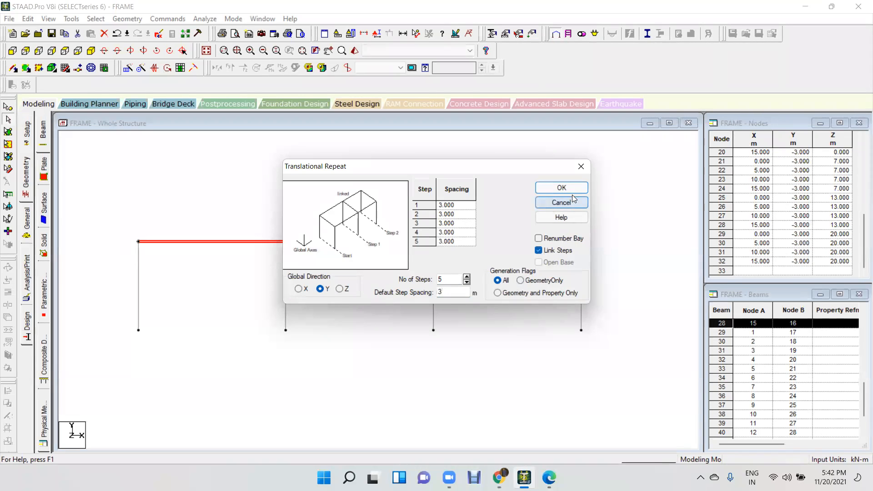
left_click(542, 187)
left_click(471, 318)
scroll(470, 317, "up", 5)
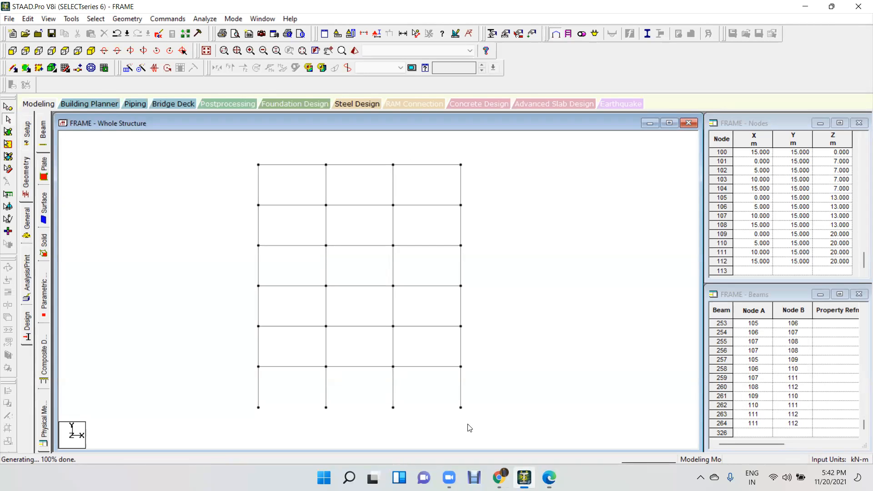
left_click(185, 48)
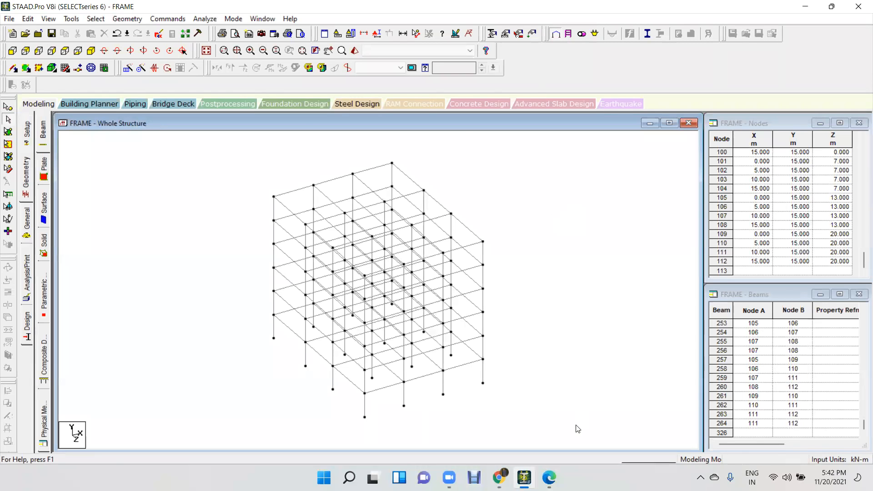
Switch to the workbook and examine the building geometry of Problem -12 in its top, isometric and elevation views.
left_click(548, 478)
scroll(314, 228, "up", 15)
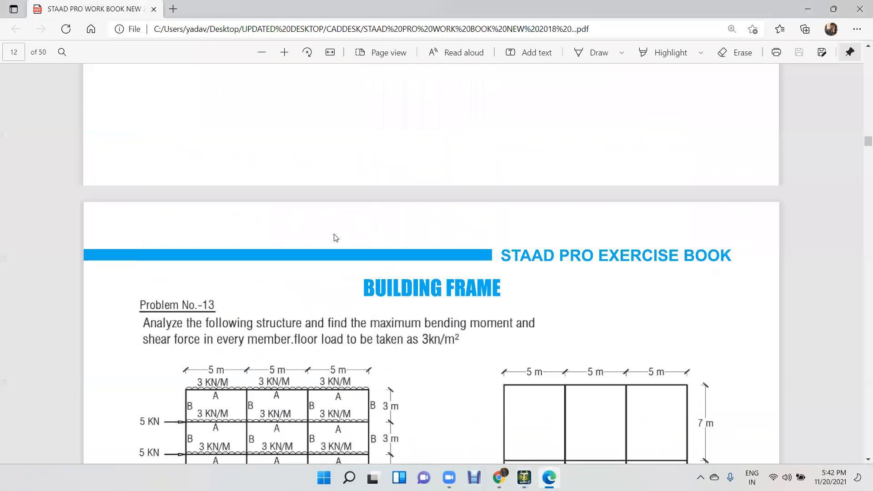
scroll(391, 270, "up", 3)
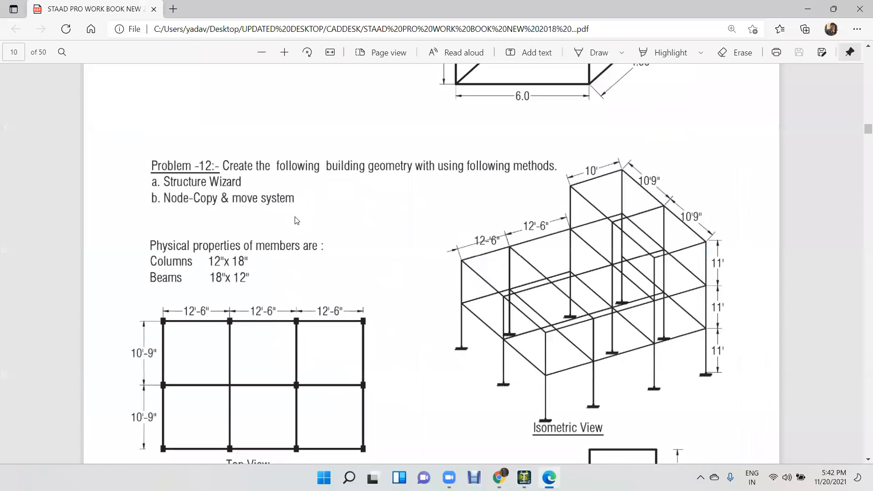
scroll(294, 220, "down", 3)
scroll(295, 221, "down", 1, "ctrl")
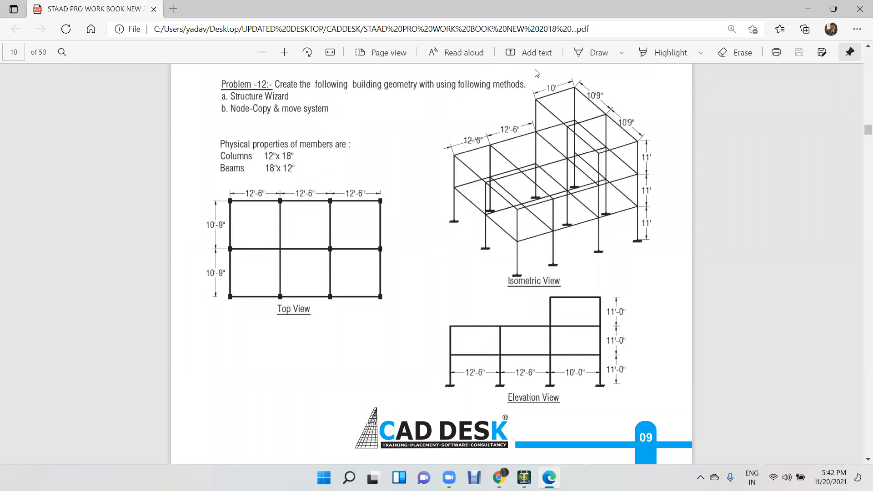
left_click(672, 127)
scroll(635, 139, "down", 10)
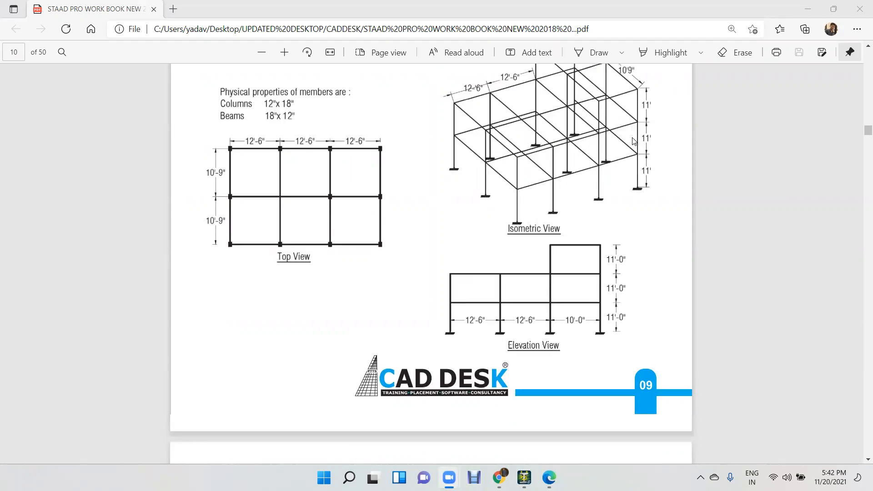
Review the Problem No.-13 drawings and the beam plans and parameters of Problem No.-14 in the workbook, and return to STAAD.Pro.
scroll(636, 144, "down", 10)
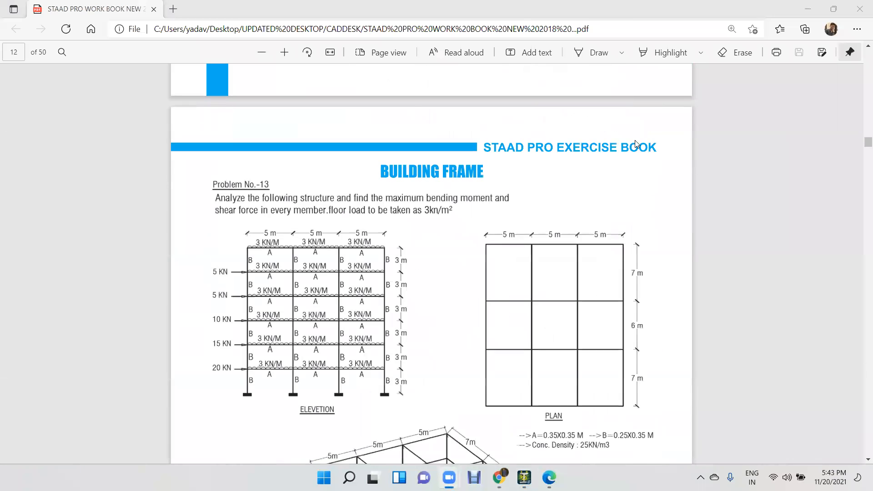
scroll(636, 143, "down", 3, "ctrl")
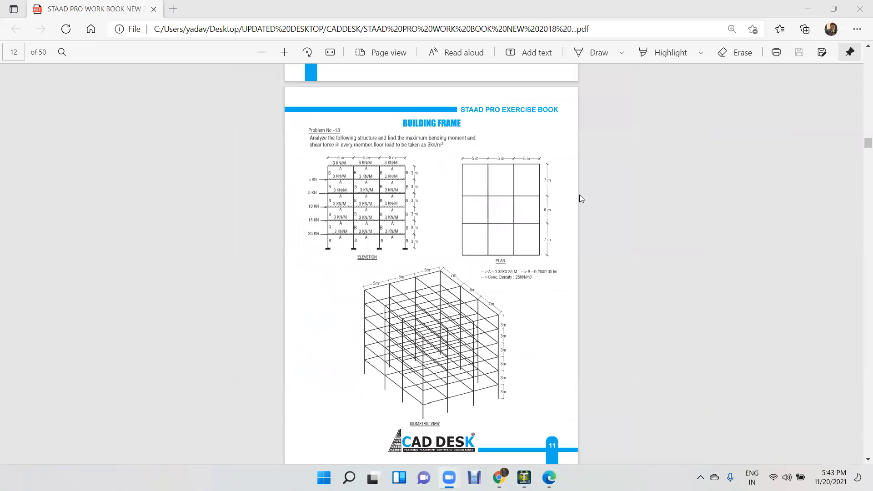
scroll(547, 250, "down", 10)
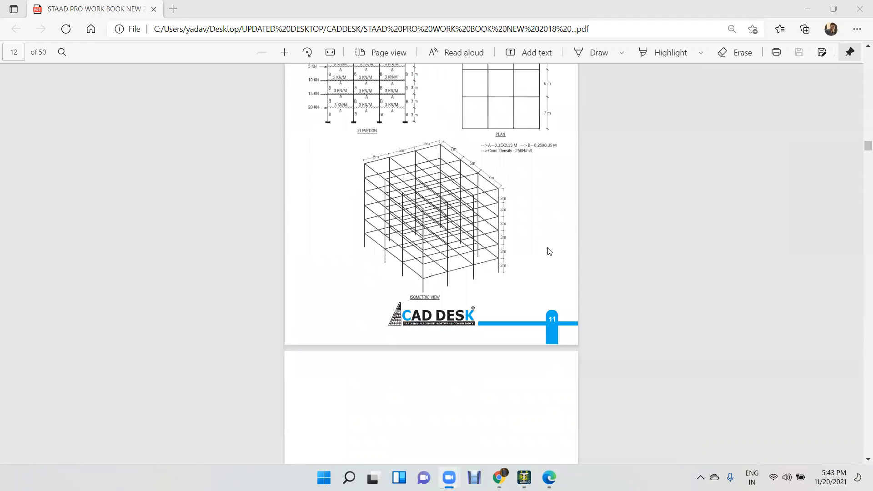
scroll(547, 254, "down", 5)
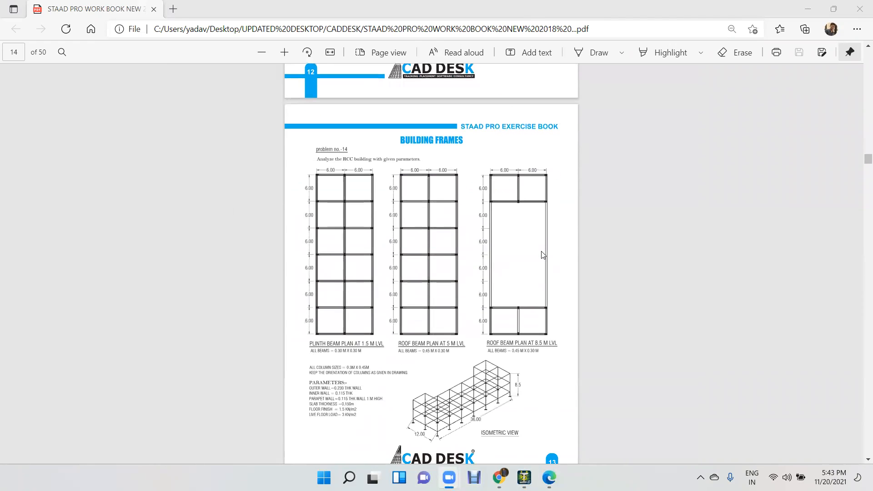
scroll(542, 254, "up", 1, "ctrl")
scroll(541, 255, "down", 2)
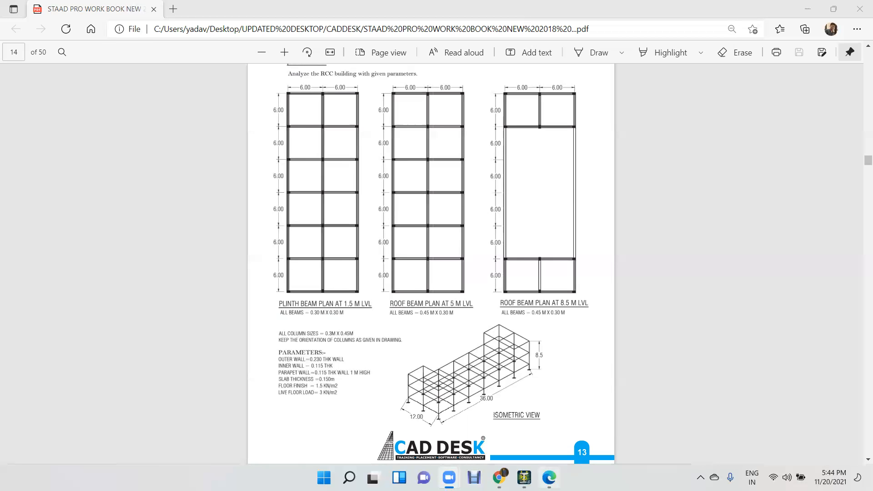
left_click(524, 478)
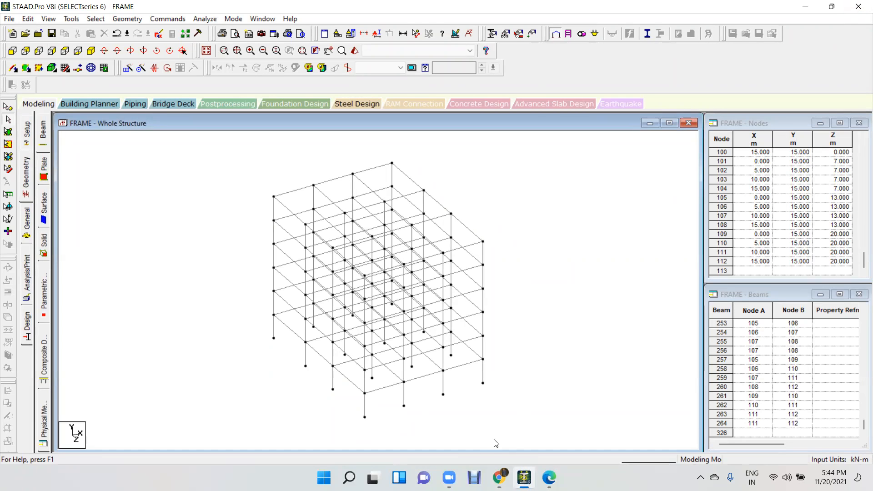
left_click(648, 306)
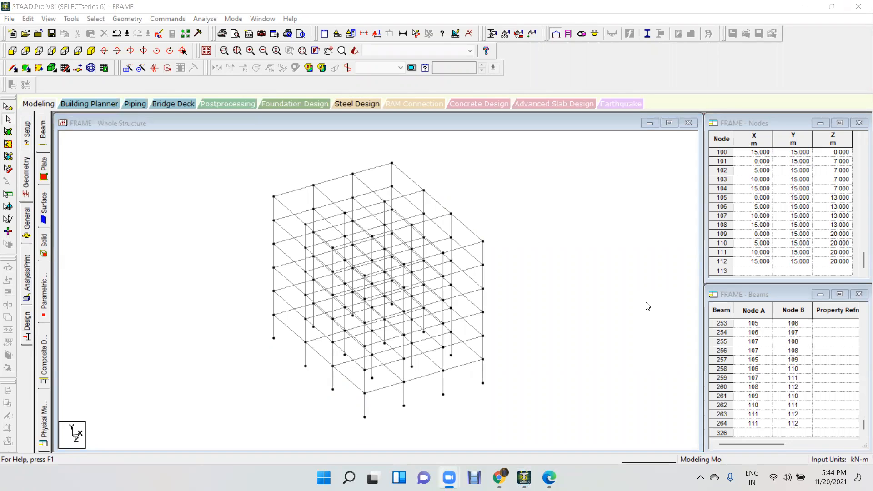